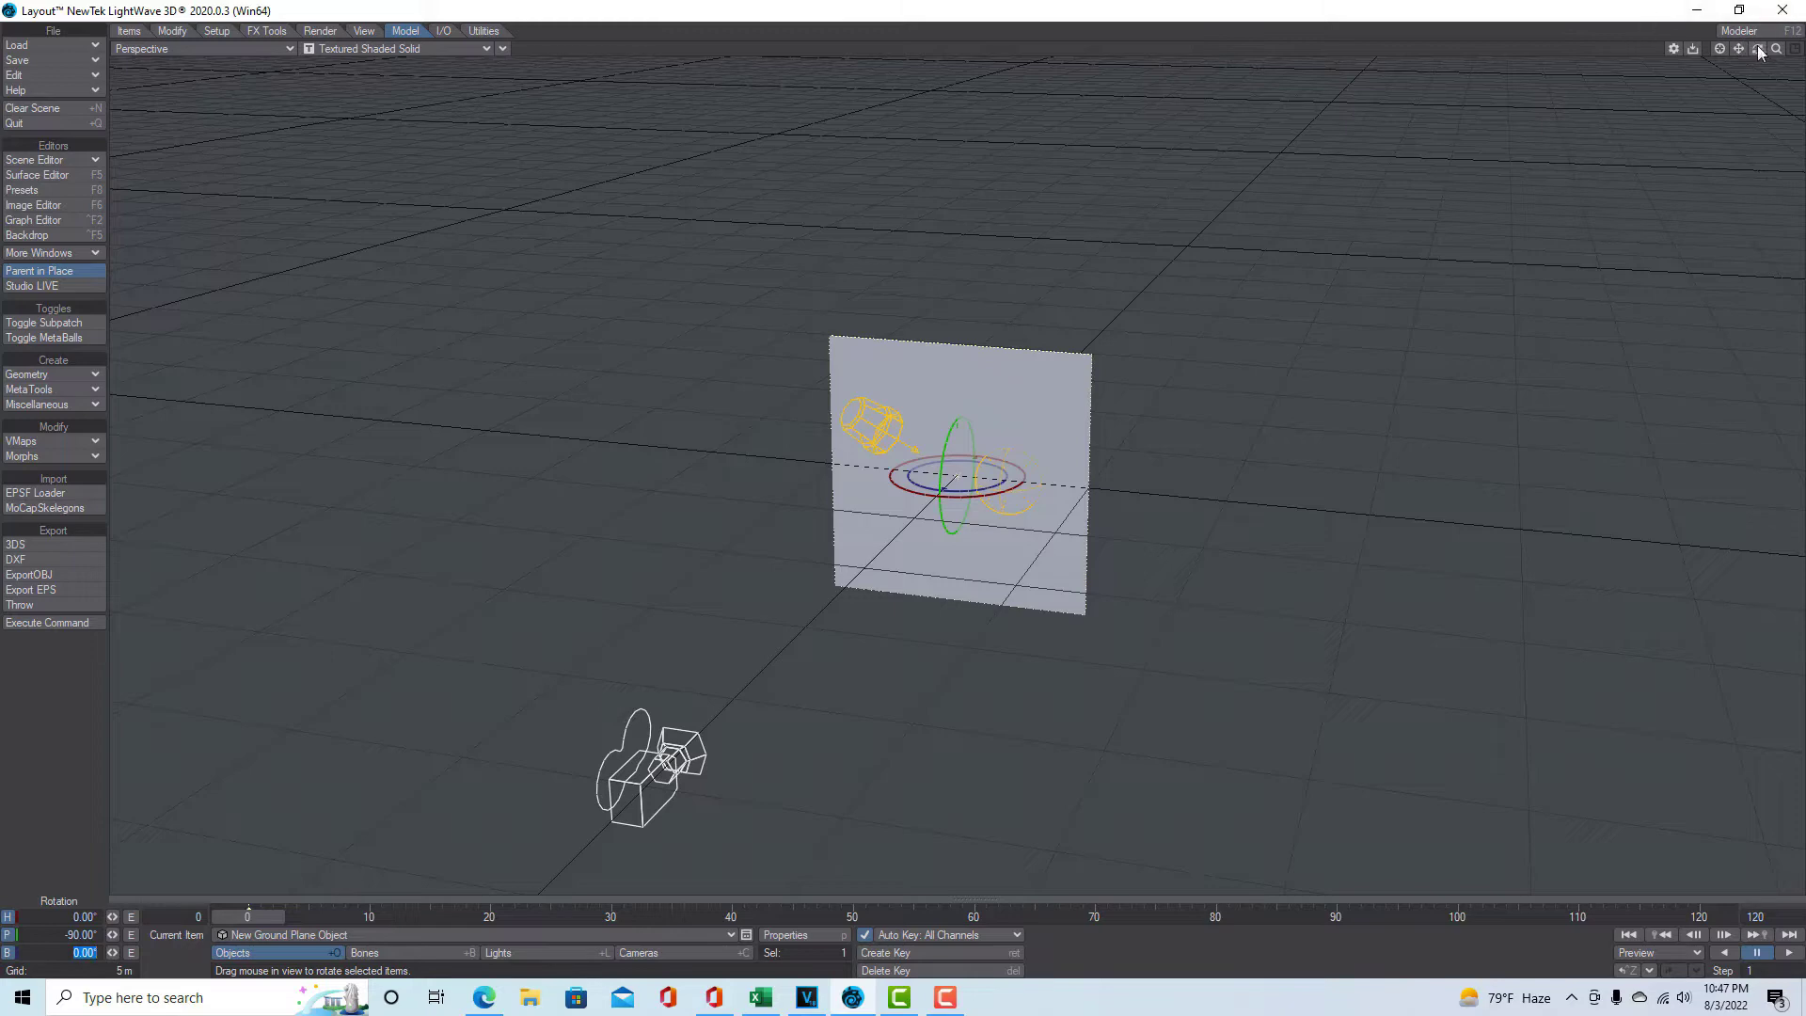
Fill the perspective view with the ground plane and try to match the selected camera to that view.
{"action": "mouse_move", "coordinate": [1776, 49]}
{"action": "left_mouse_down"}
{"action": "mouse_move", "coordinate": [1800, 66]}
{"action": "mouse_move", "coordinate": [1763, 50]}
{"action": "mouse_move", "coordinate": [1785, 44]}
{"action": "mouse_move", "coordinate": [1778, 57]}
{"action": "left_mouse_up"}
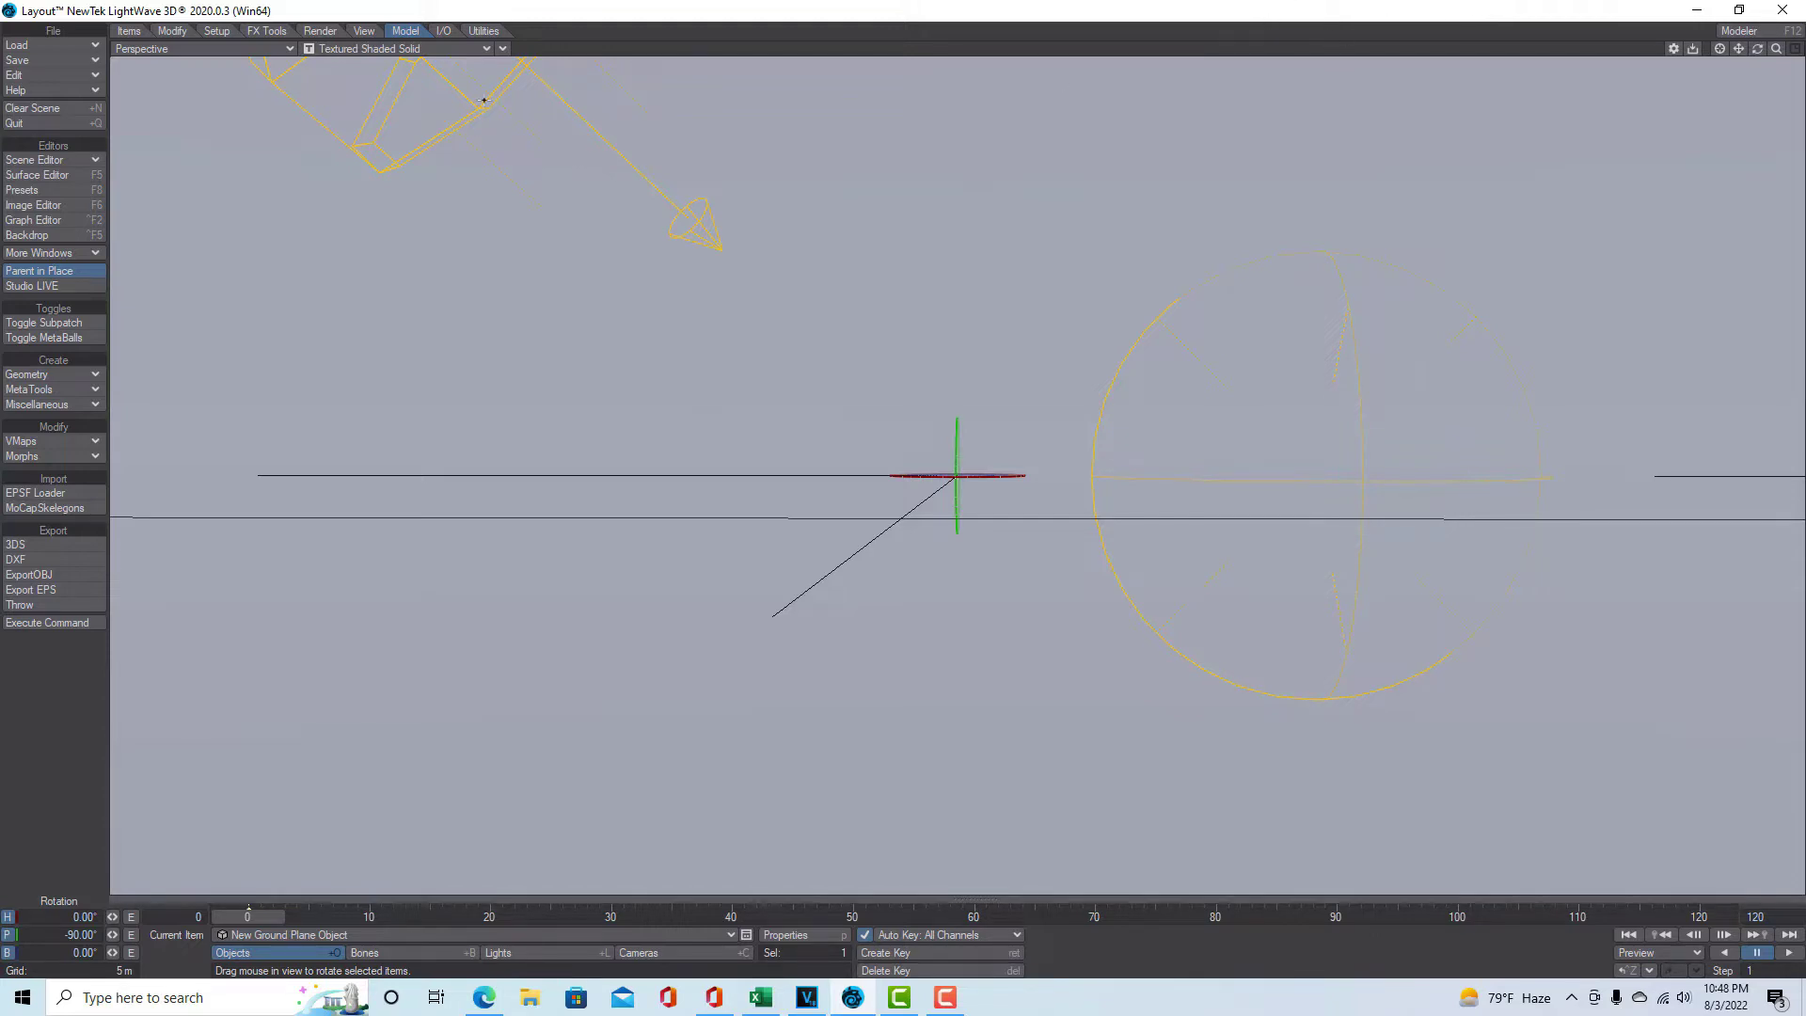
{"action": "left_click", "coordinate": [504, 49]}
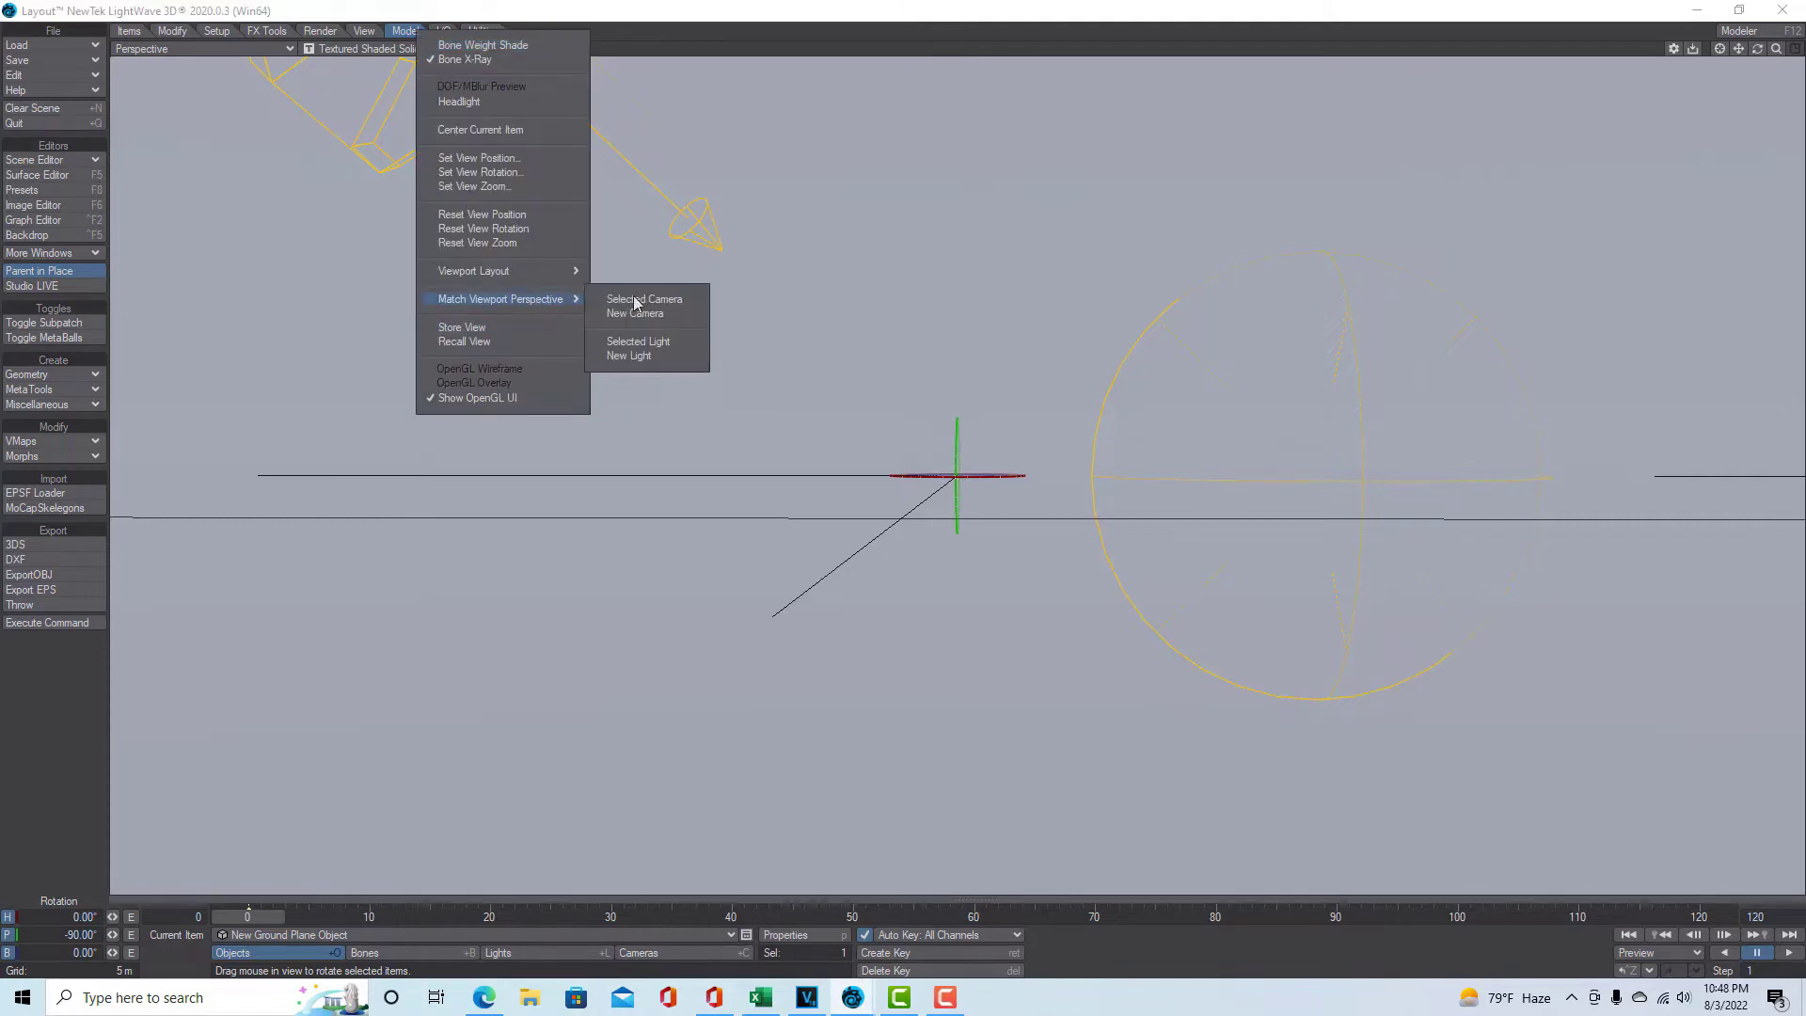
{"action": "left_click", "coordinate": [713, 302]}
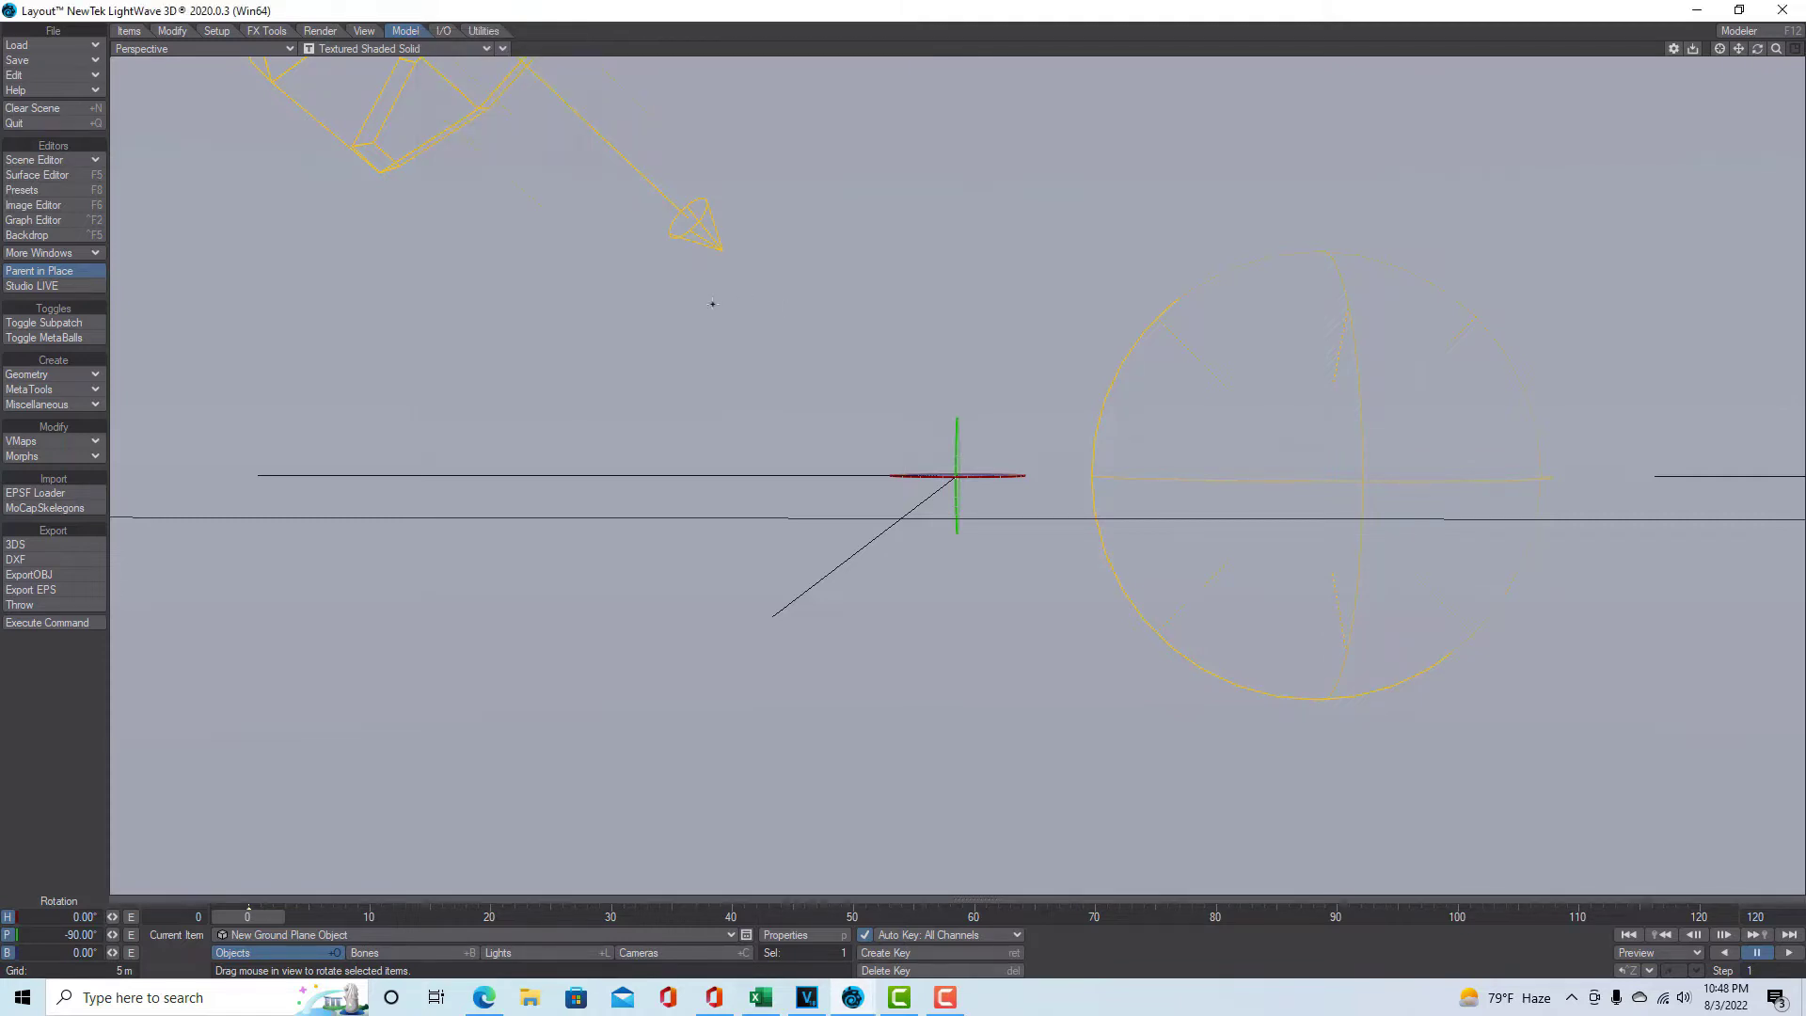
{"action": "left_click", "coordinate": [288, 49]}
{"action": "mouse_move", "coordinate": [298, 150]}
{"action": "left_click", "coordinate": [387, 147]}
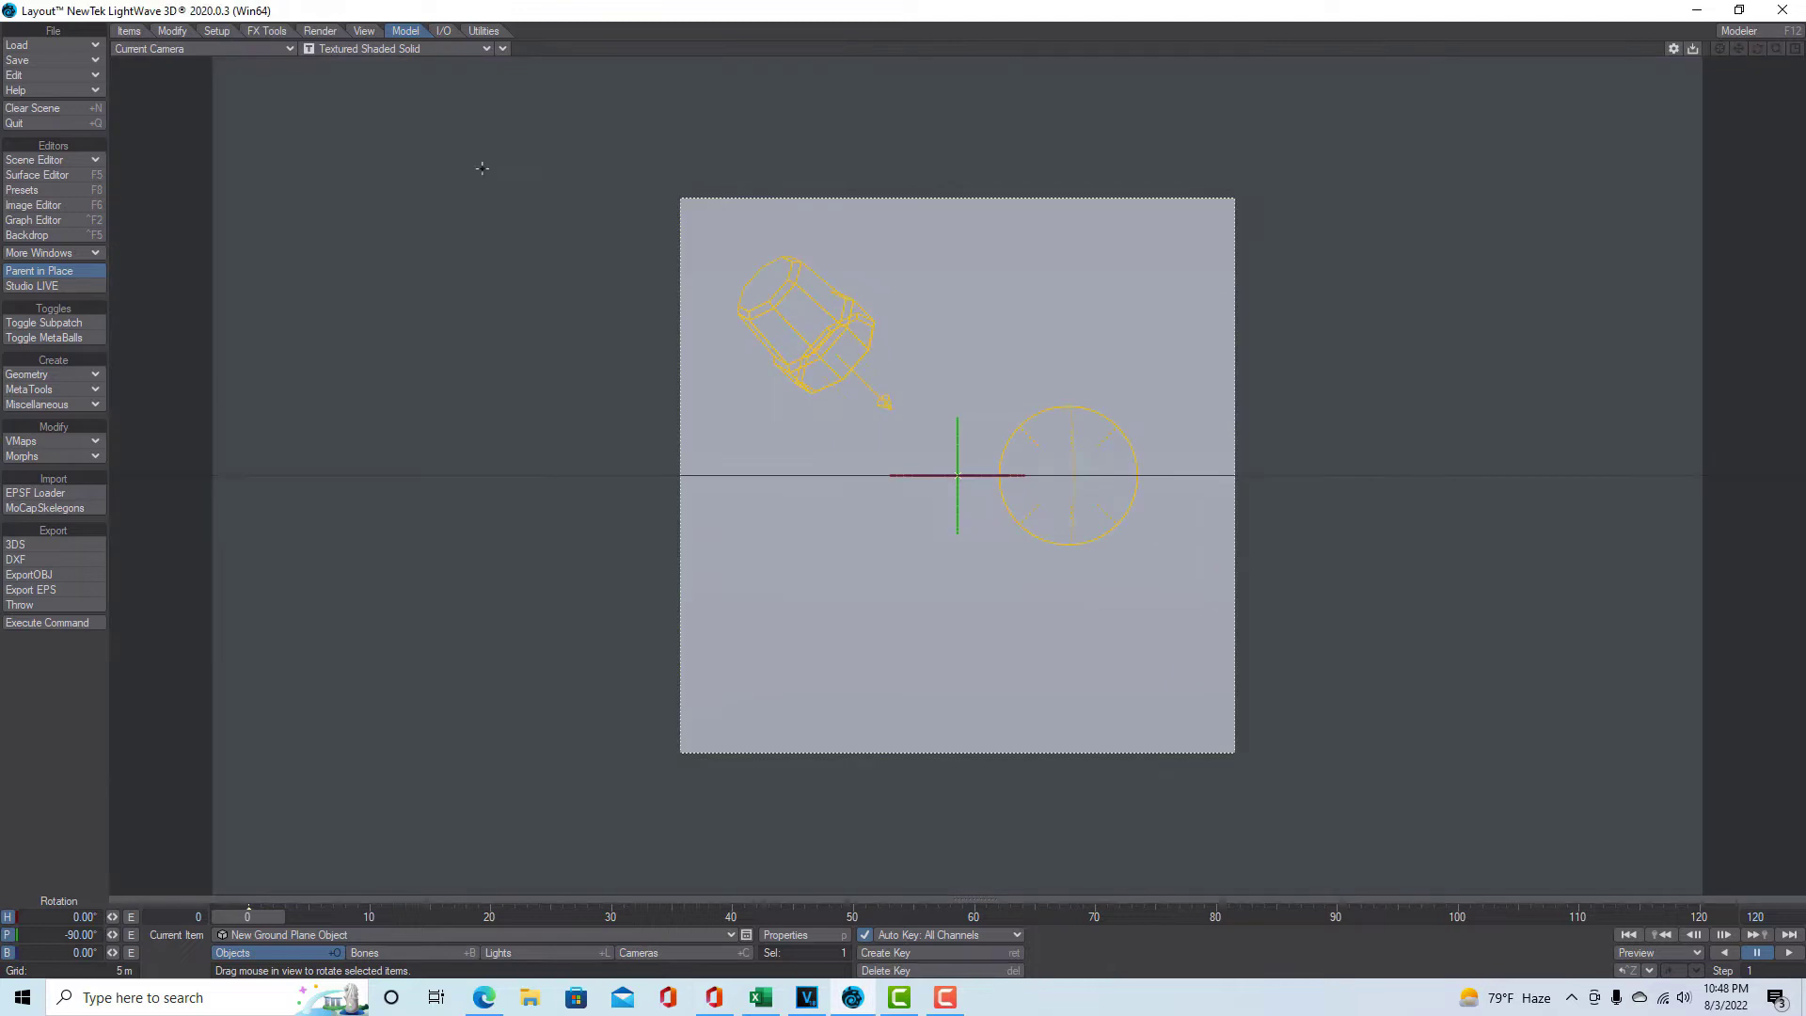
{"action": "left_click", "coordinate": [288, 49]}
{"action": "left_click", "coordinate": [287, 136]}
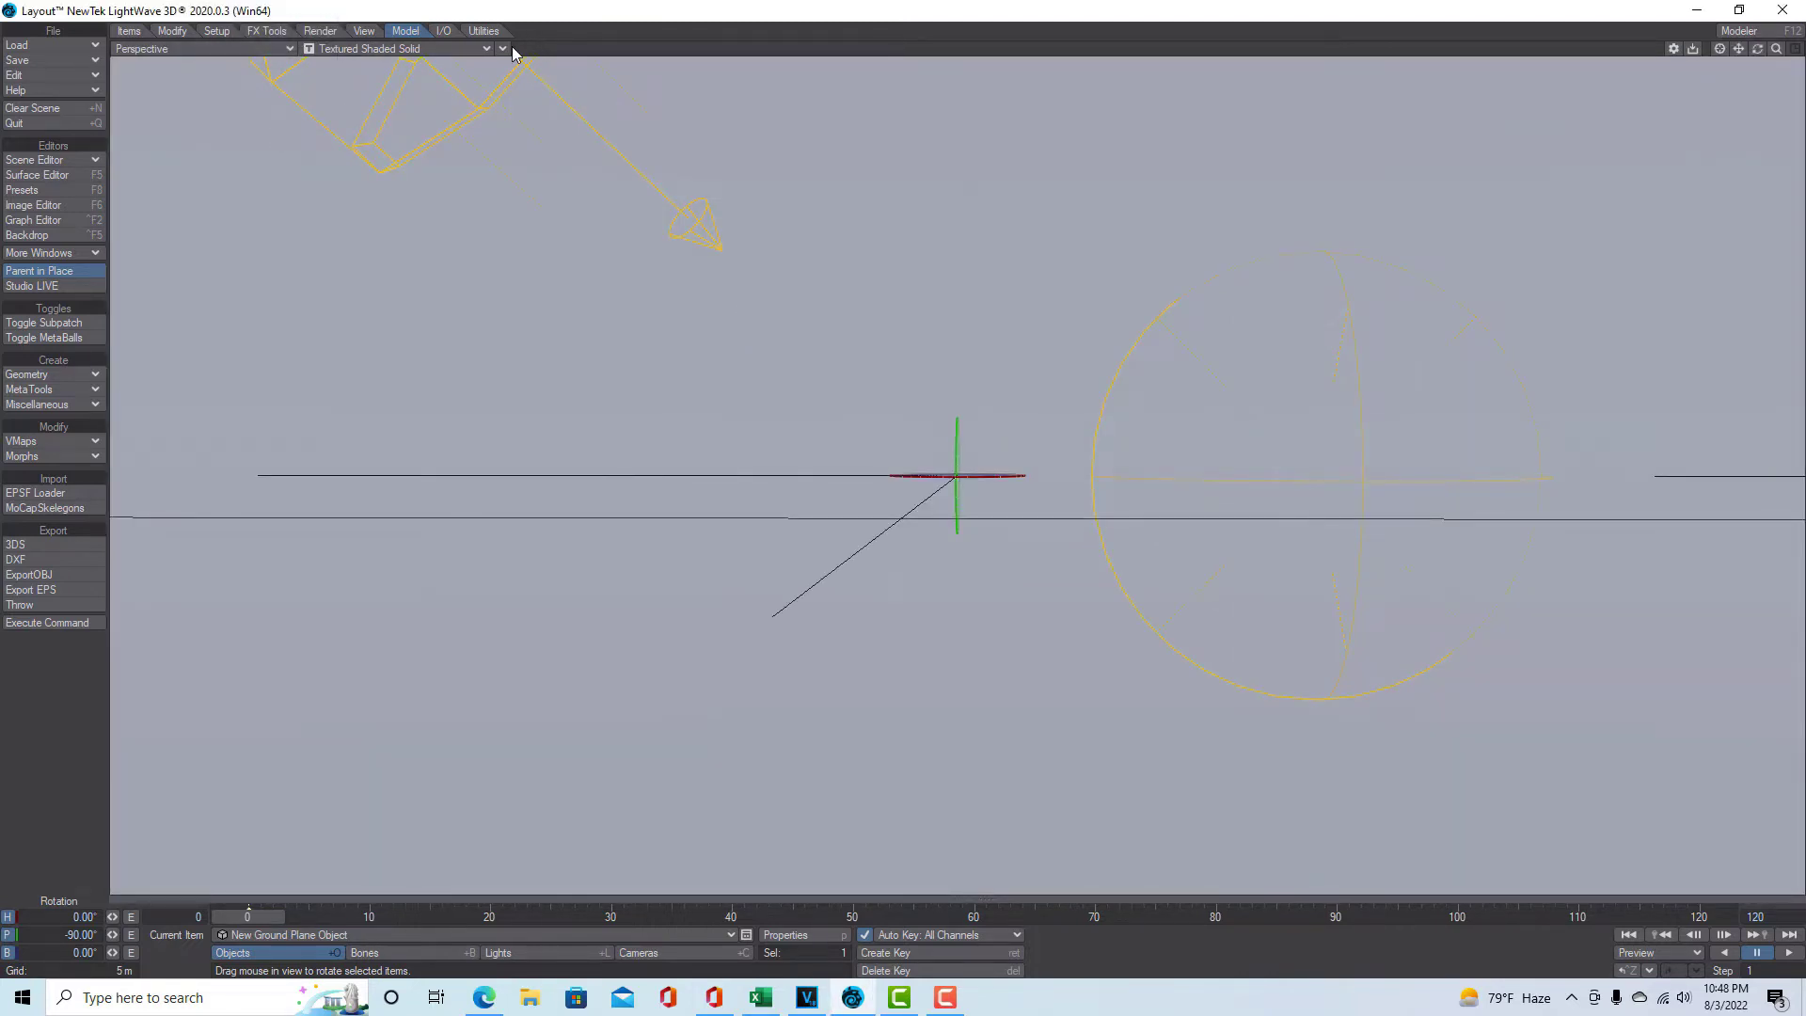
Match the selected camera to the perspective viewport and display the scene through the current camera.
{"action": "left_click", "coordinate": [502, 50]}
{"action": "mouse_move", "coordinate": [531, 303]}
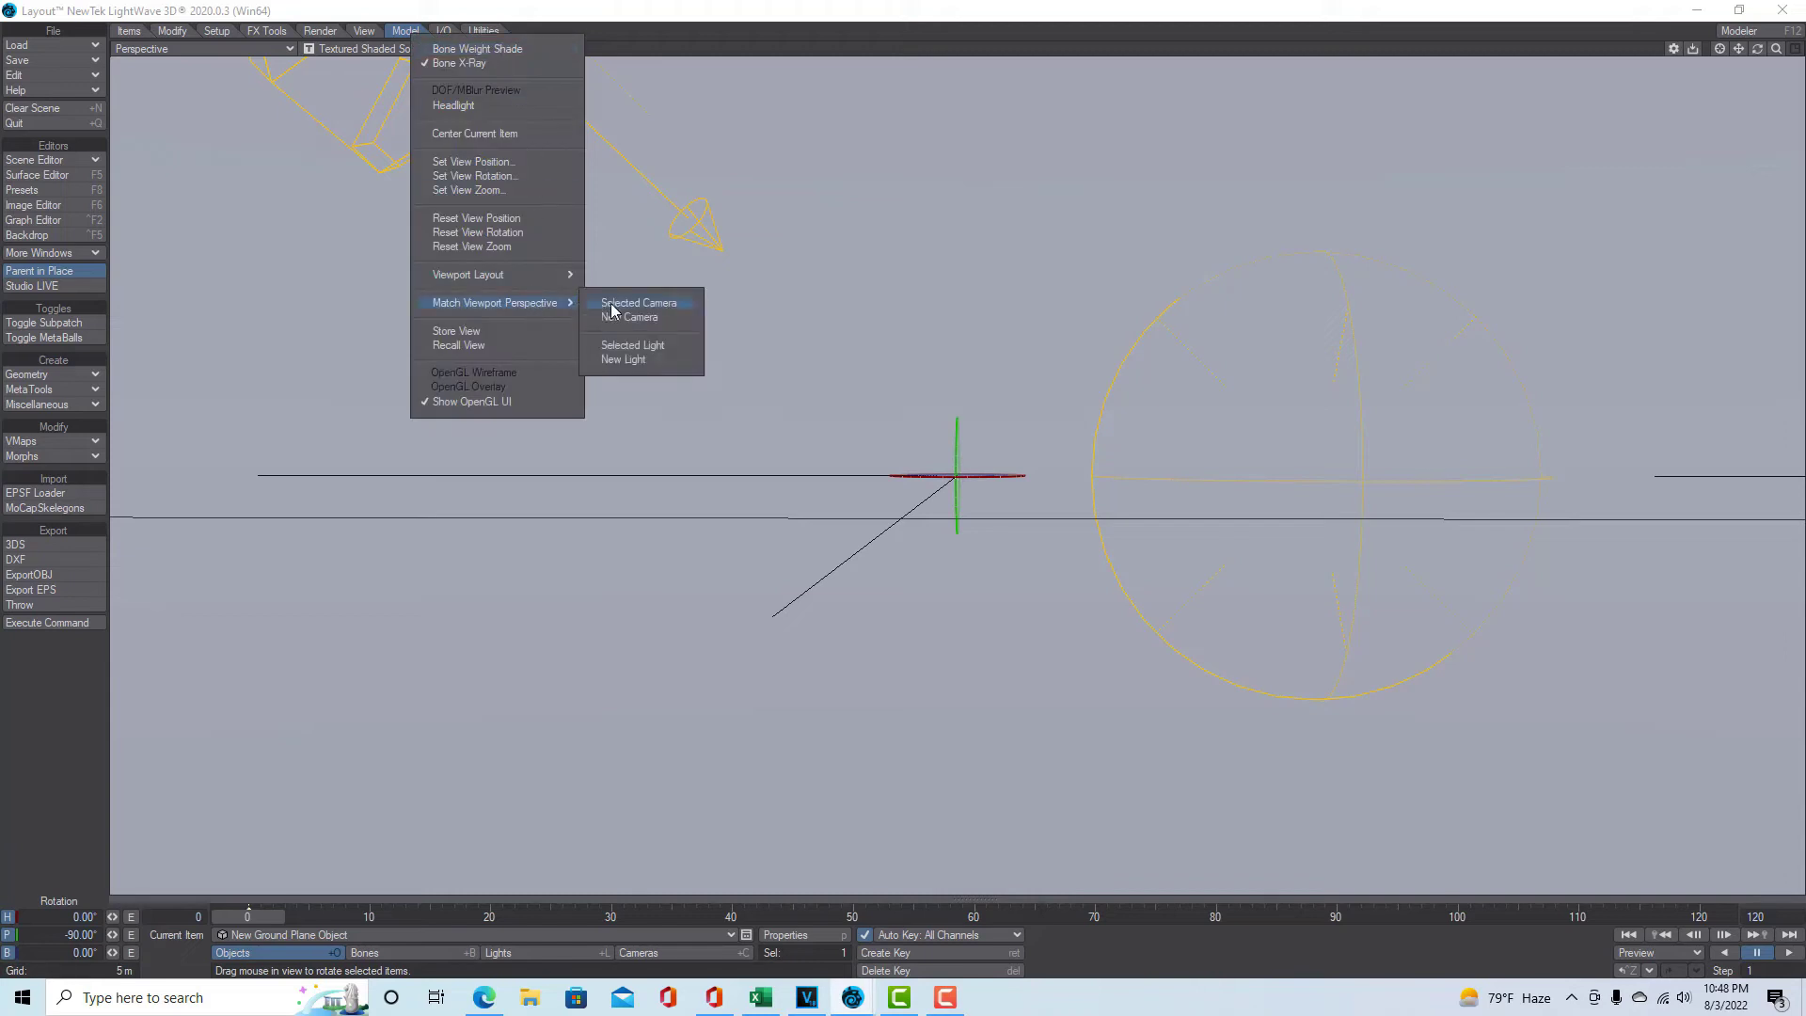
{"action": "left_click", "coordinate": [611, 306]}
{"action": "left_click", "coordinate": [282, 49]}
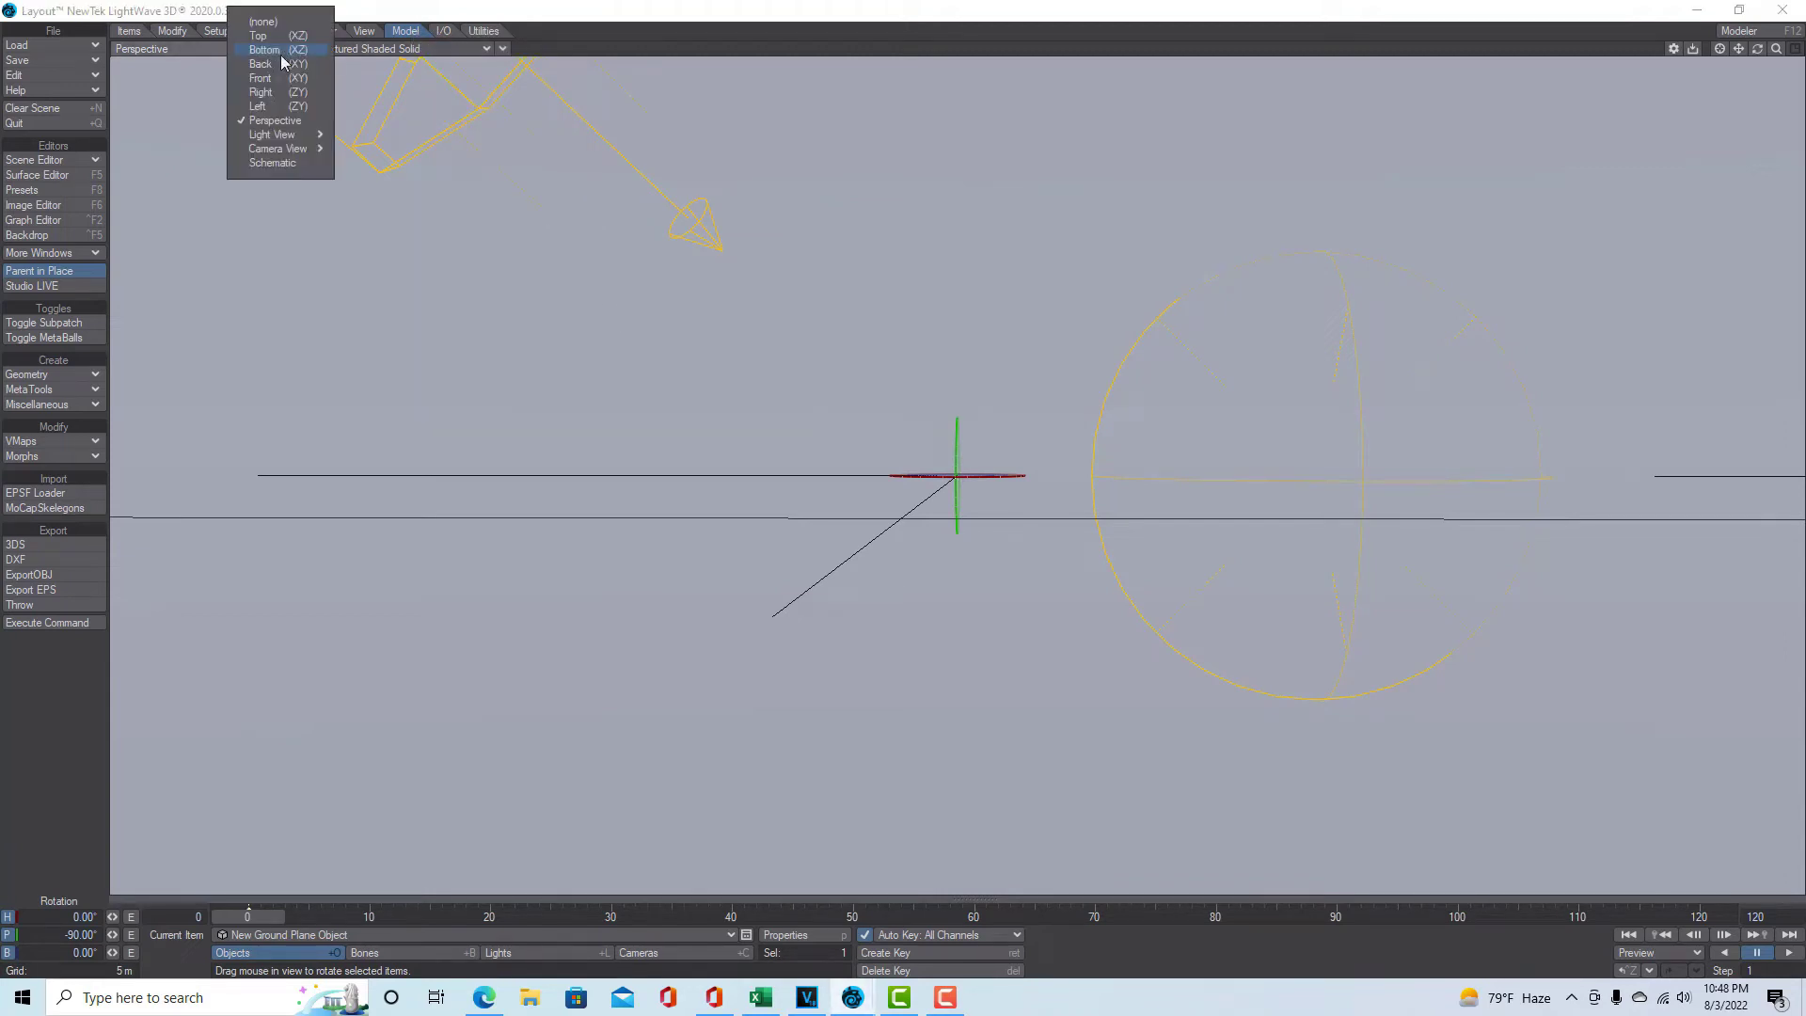
{"action": "mouse_move", "coordinate": [279, 150]}
{"action": "left_click", "coordinate": [379, 150]}
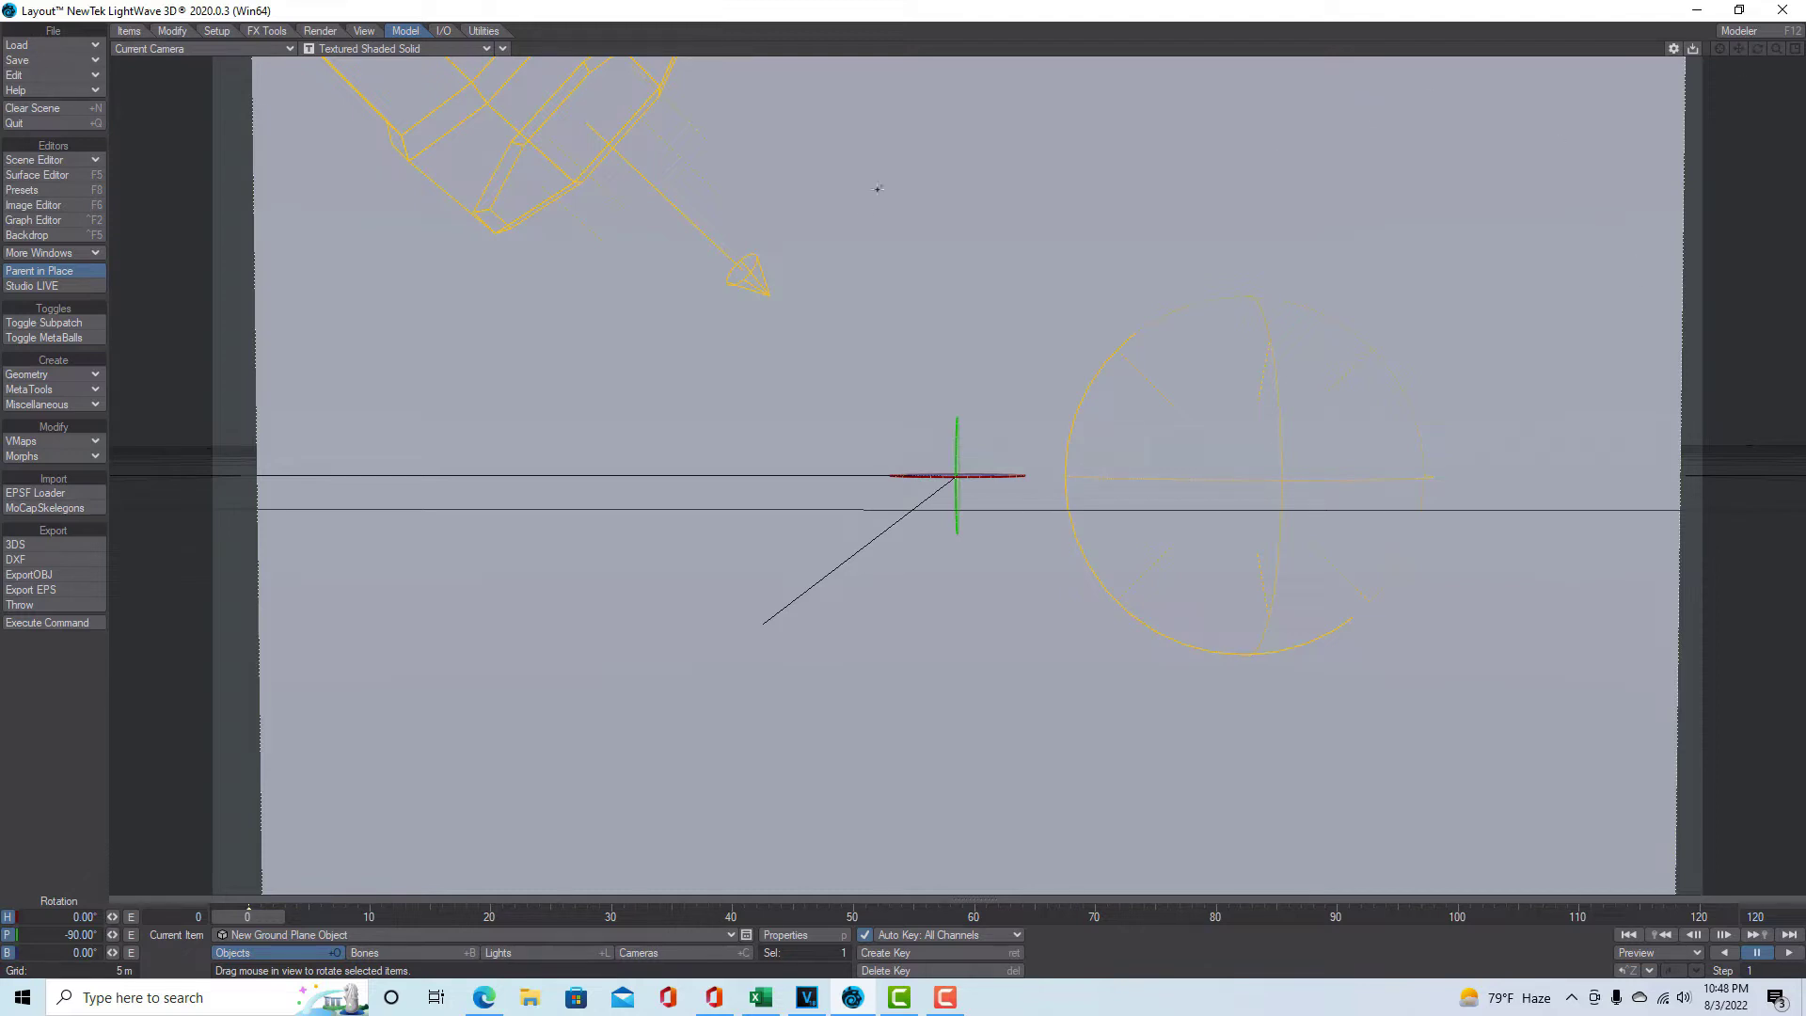
Set the camera's resolution to HDTV (1920 x 1080) and slightly increase its lens focal length.
{"action": "left_click", "coordinate": [659, 953]}
{"action": "left_click", "coordinate": [778, 936]}
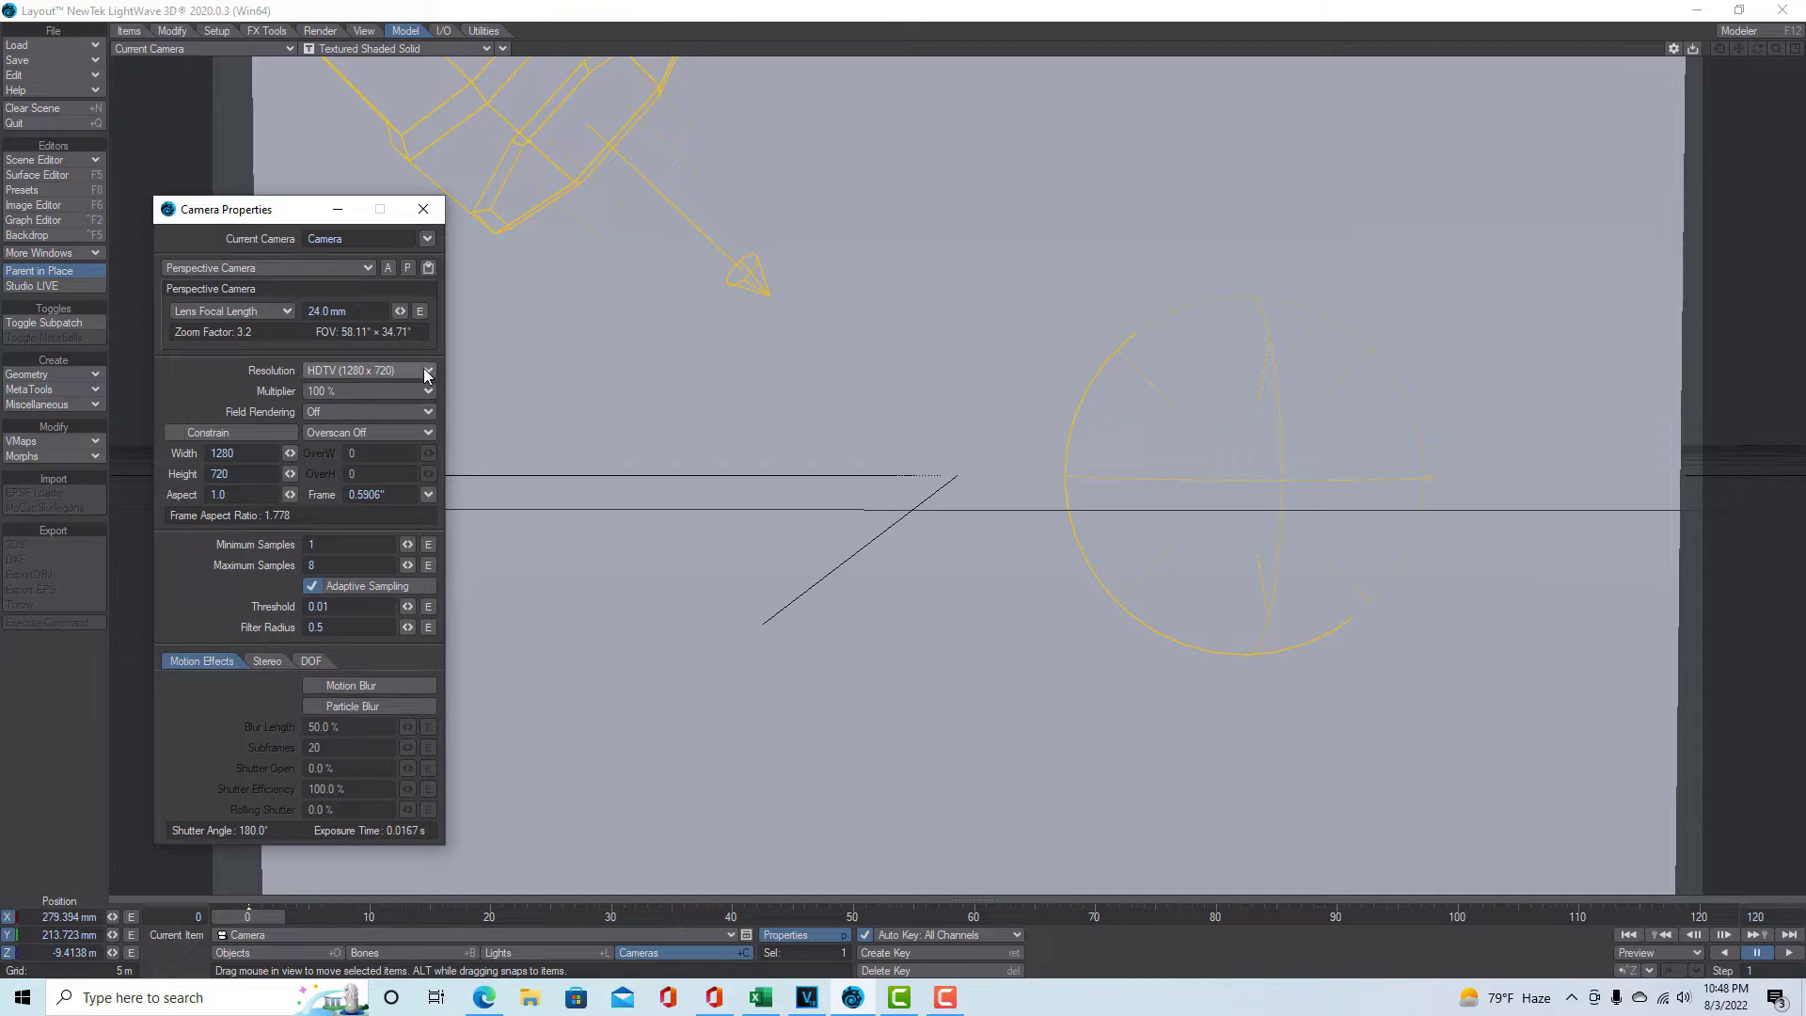
{"action": "left_click", "coordinate": [415, 371]}
{"action": "left_click", "coordinate": [421, 381]}
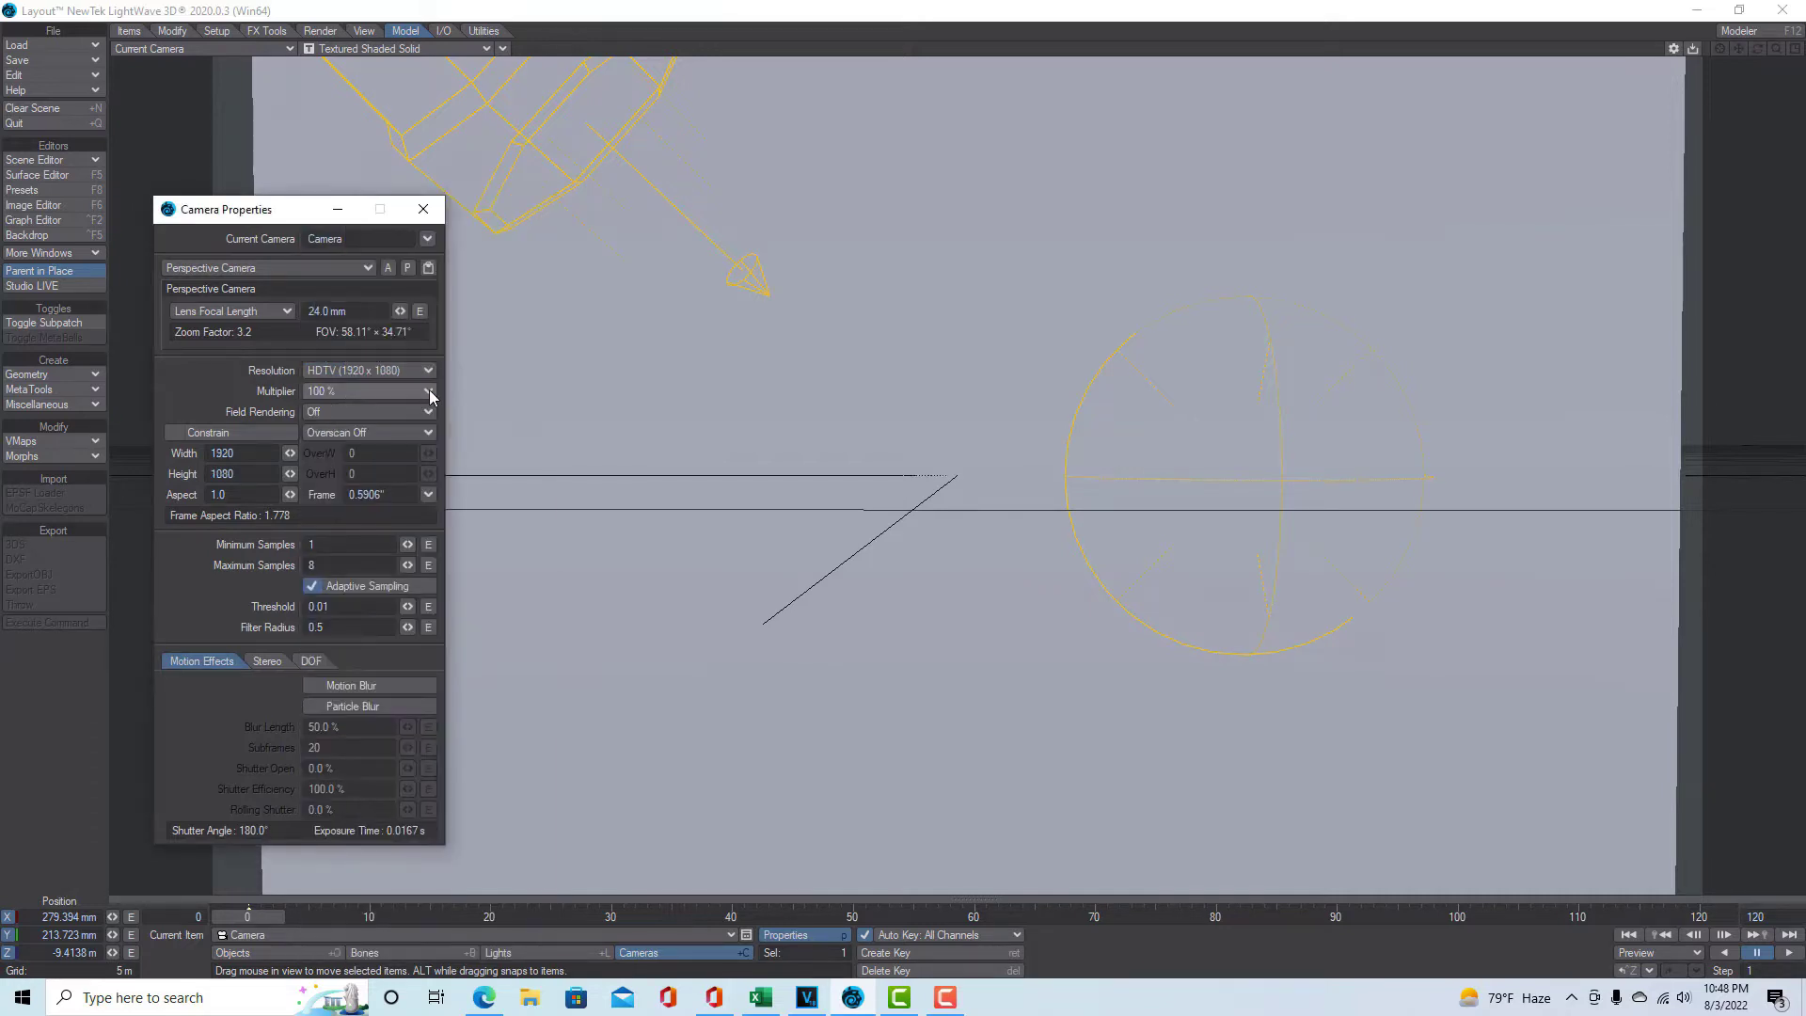
{"action": "left_click_drag", "start_coordinate": [407, 319], "coordinate": [428, 319]}
{"action": "left_click", "coordinate": [423, 208]}
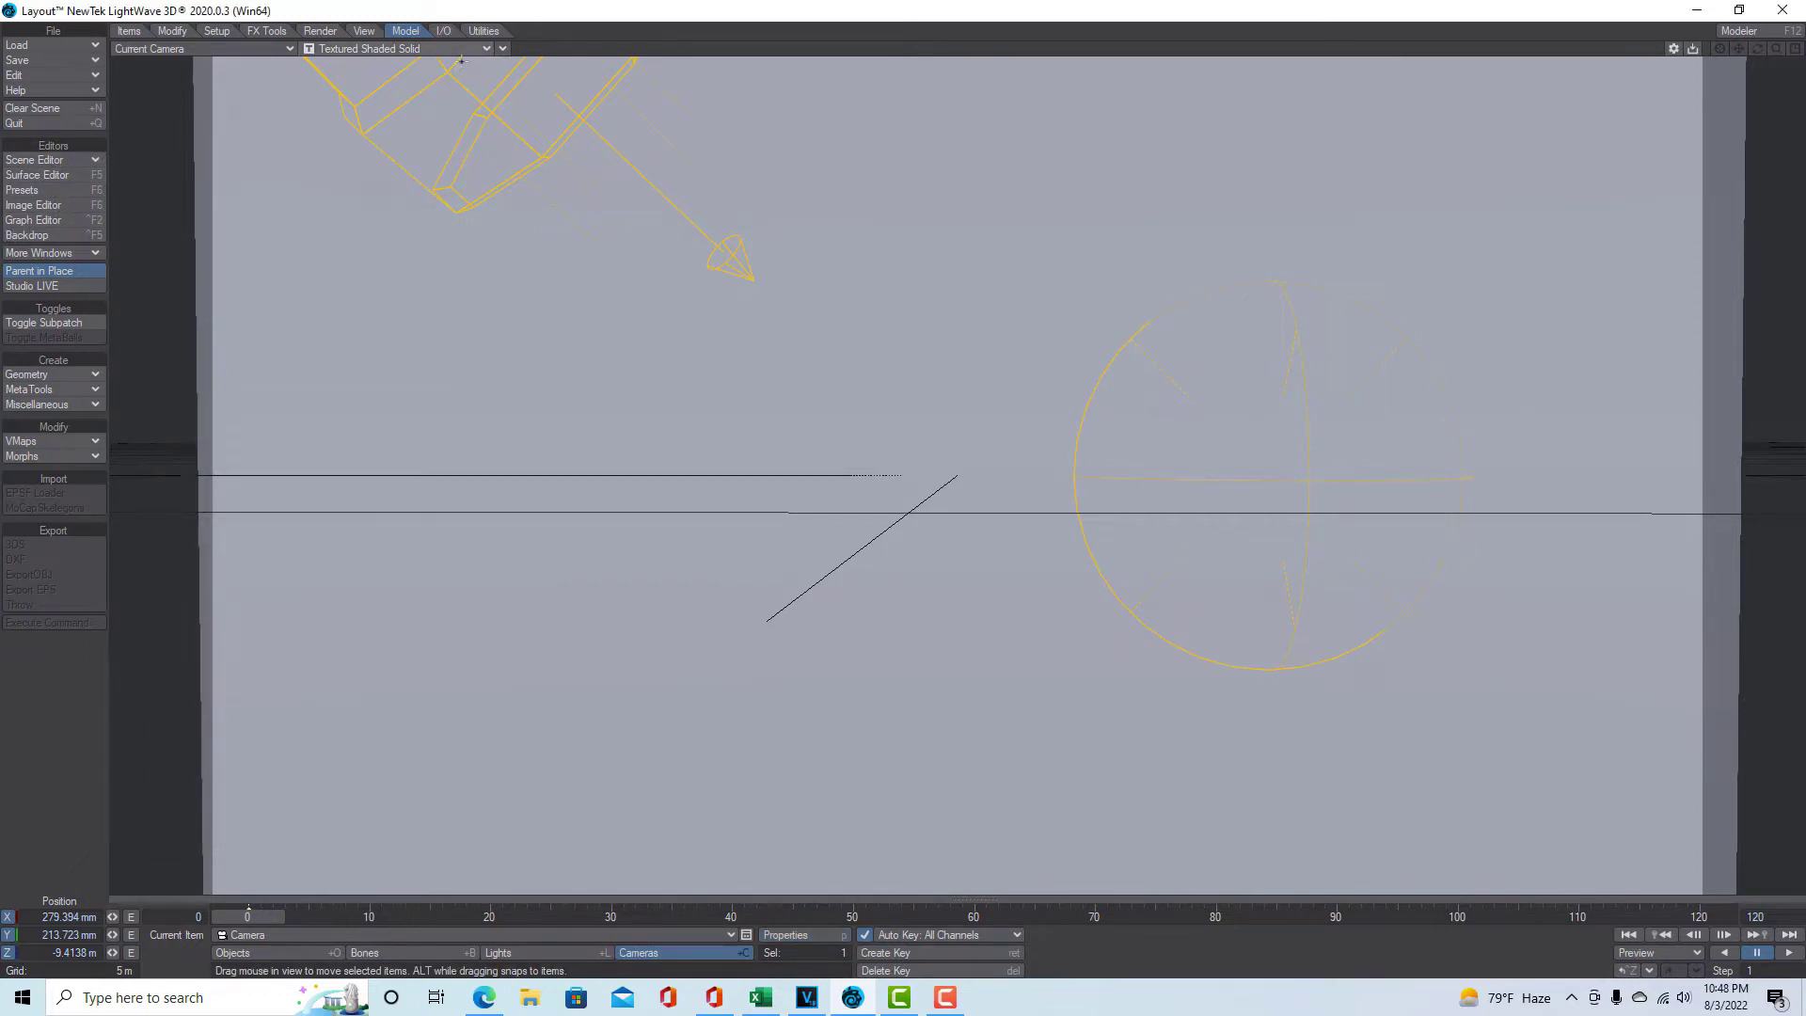
Switch the viewport to VPR and connect a Crust texture's Color and Bump outputs to the ground plane's Principled BSDF material.
{"action": "left_click", "coordinate": [486, 48]}
{"action": "left_click", "coordinate": [448, 140]}
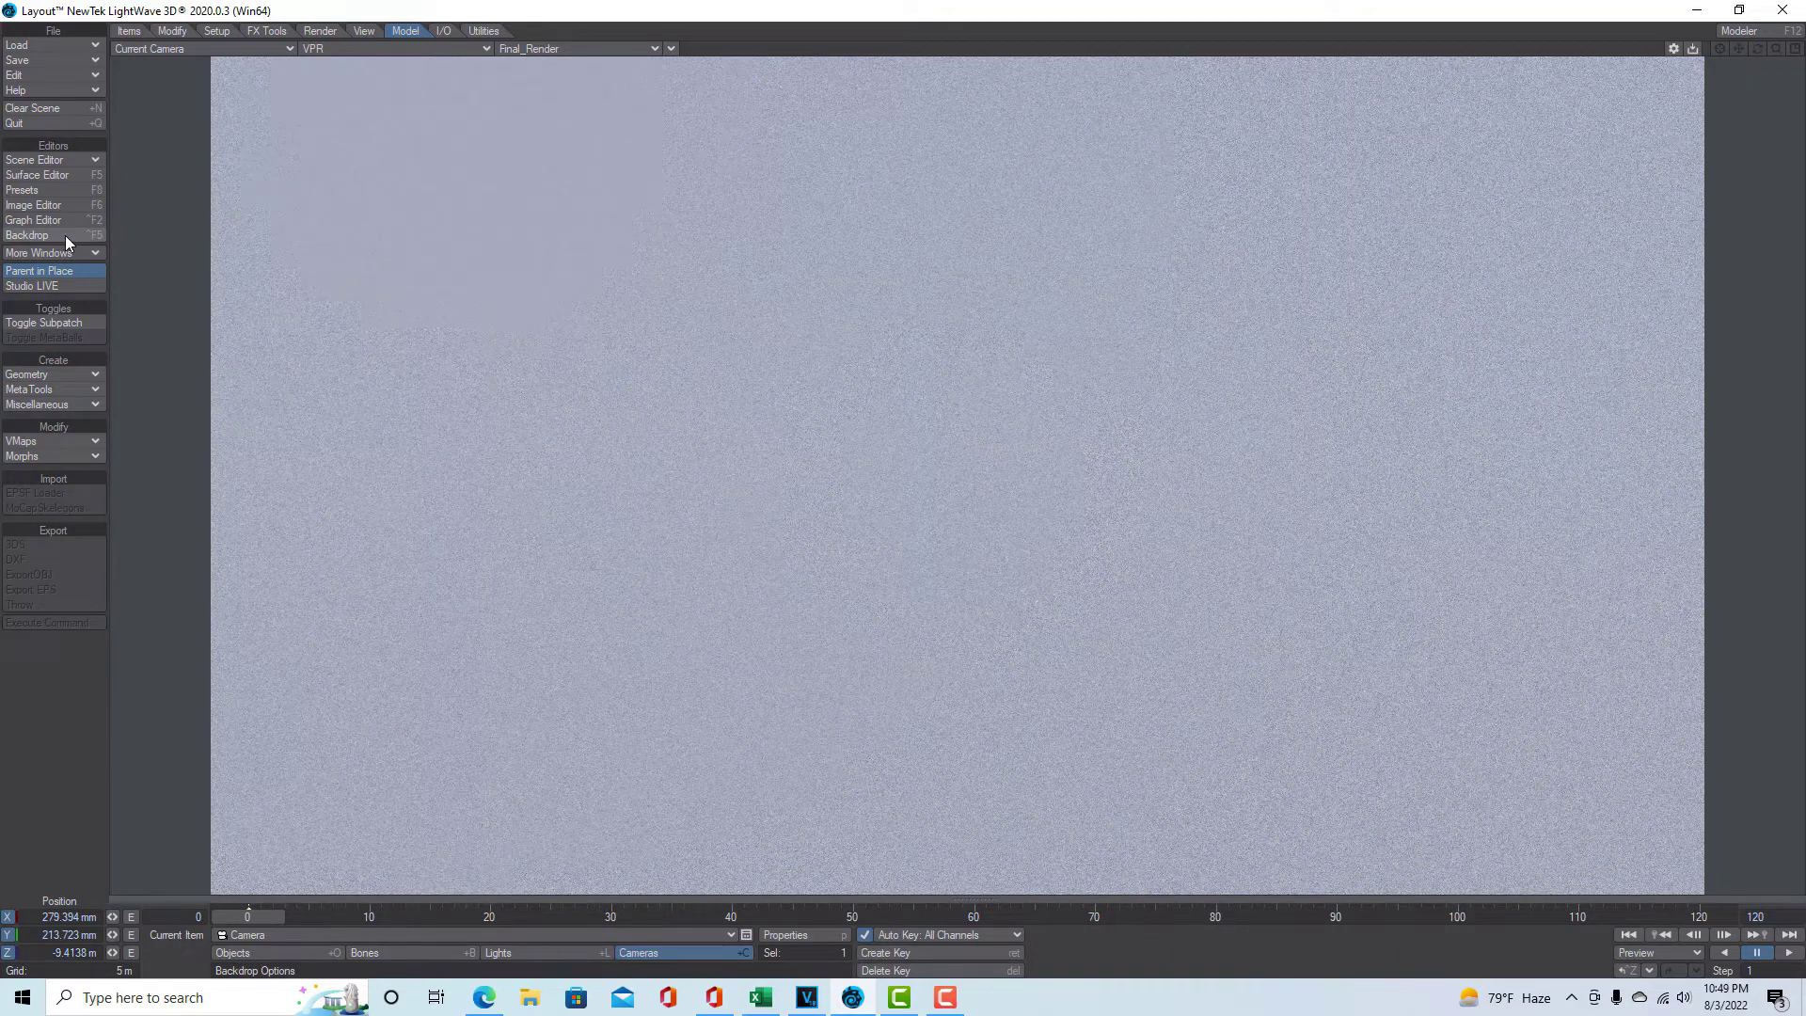
{"action": "left_click", "coordinate": [43, 176]}
{"action": "left_click", "coordinate": [361, 262]}
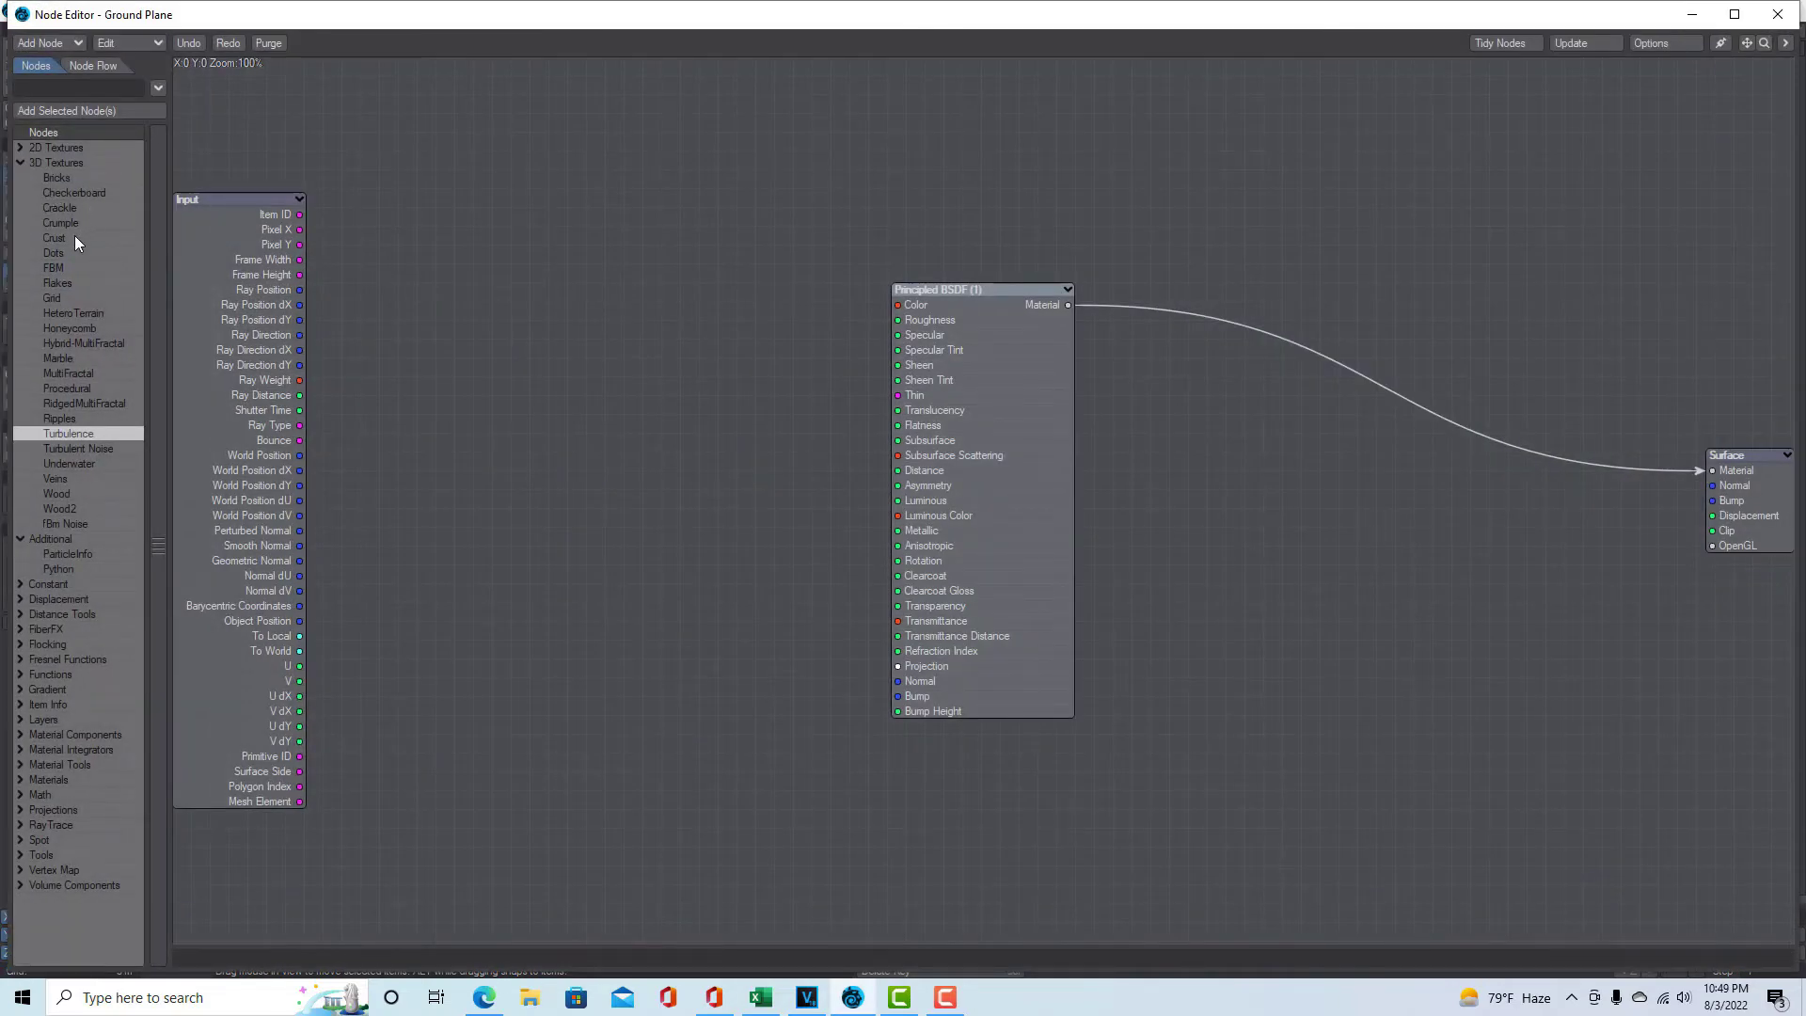
{"action": "left_click_drag", "start_coordinate": [75, 238], "coordinate": [898, 305]}
{"action": "left_click_drag", "start_coordinate": [751, 451], "coordinate": [898, 696]}
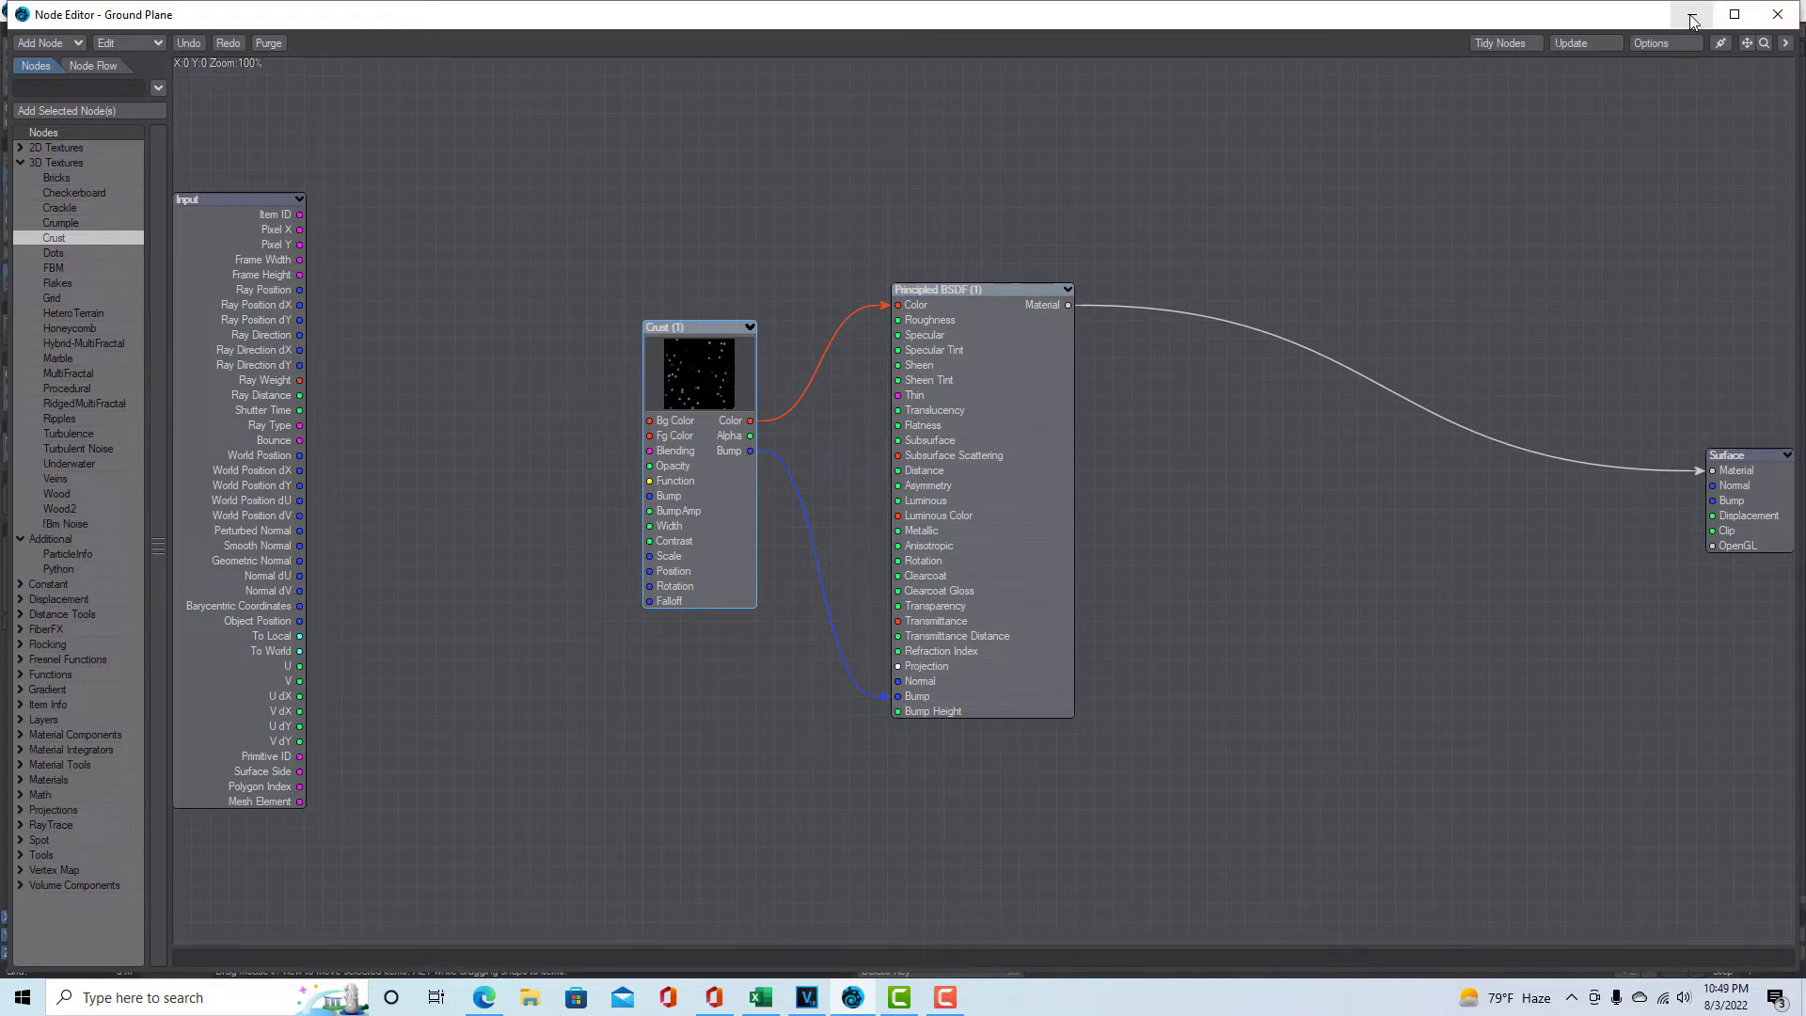
{"action": "left_click", "coordinate": [1778, 17]}
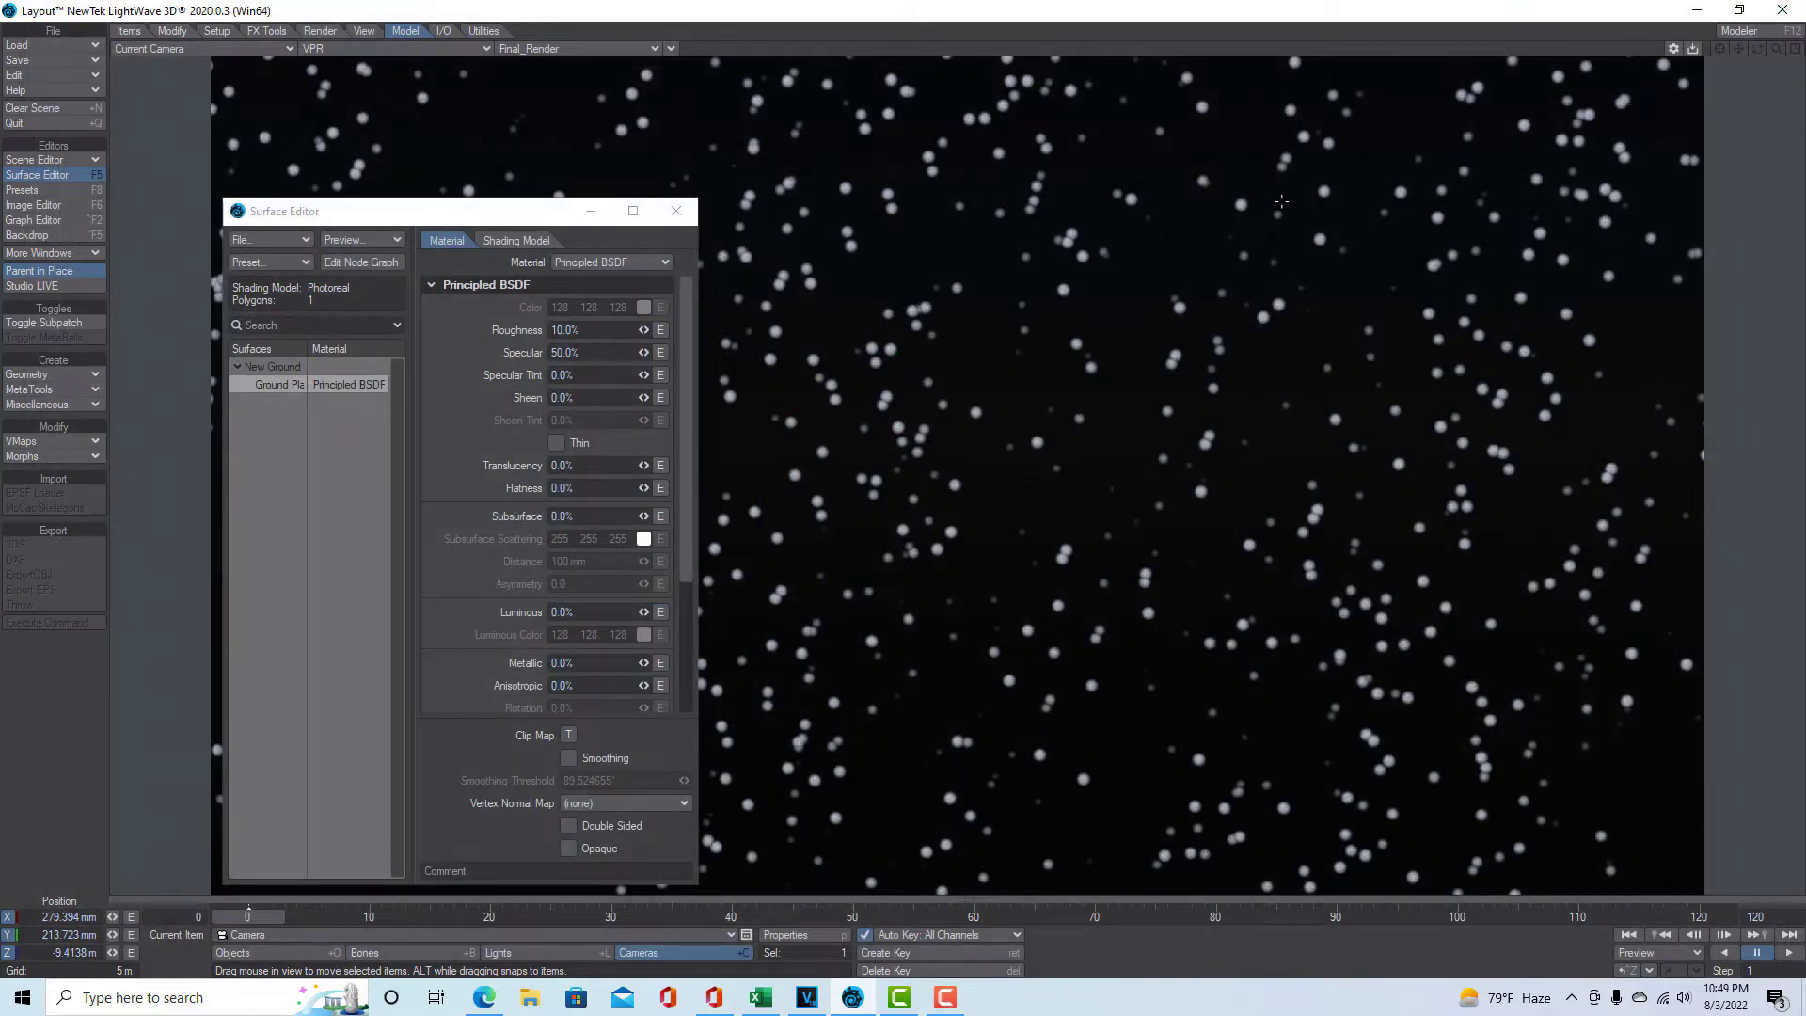
{"action": "left_click", "coordinate": [676, 211]}
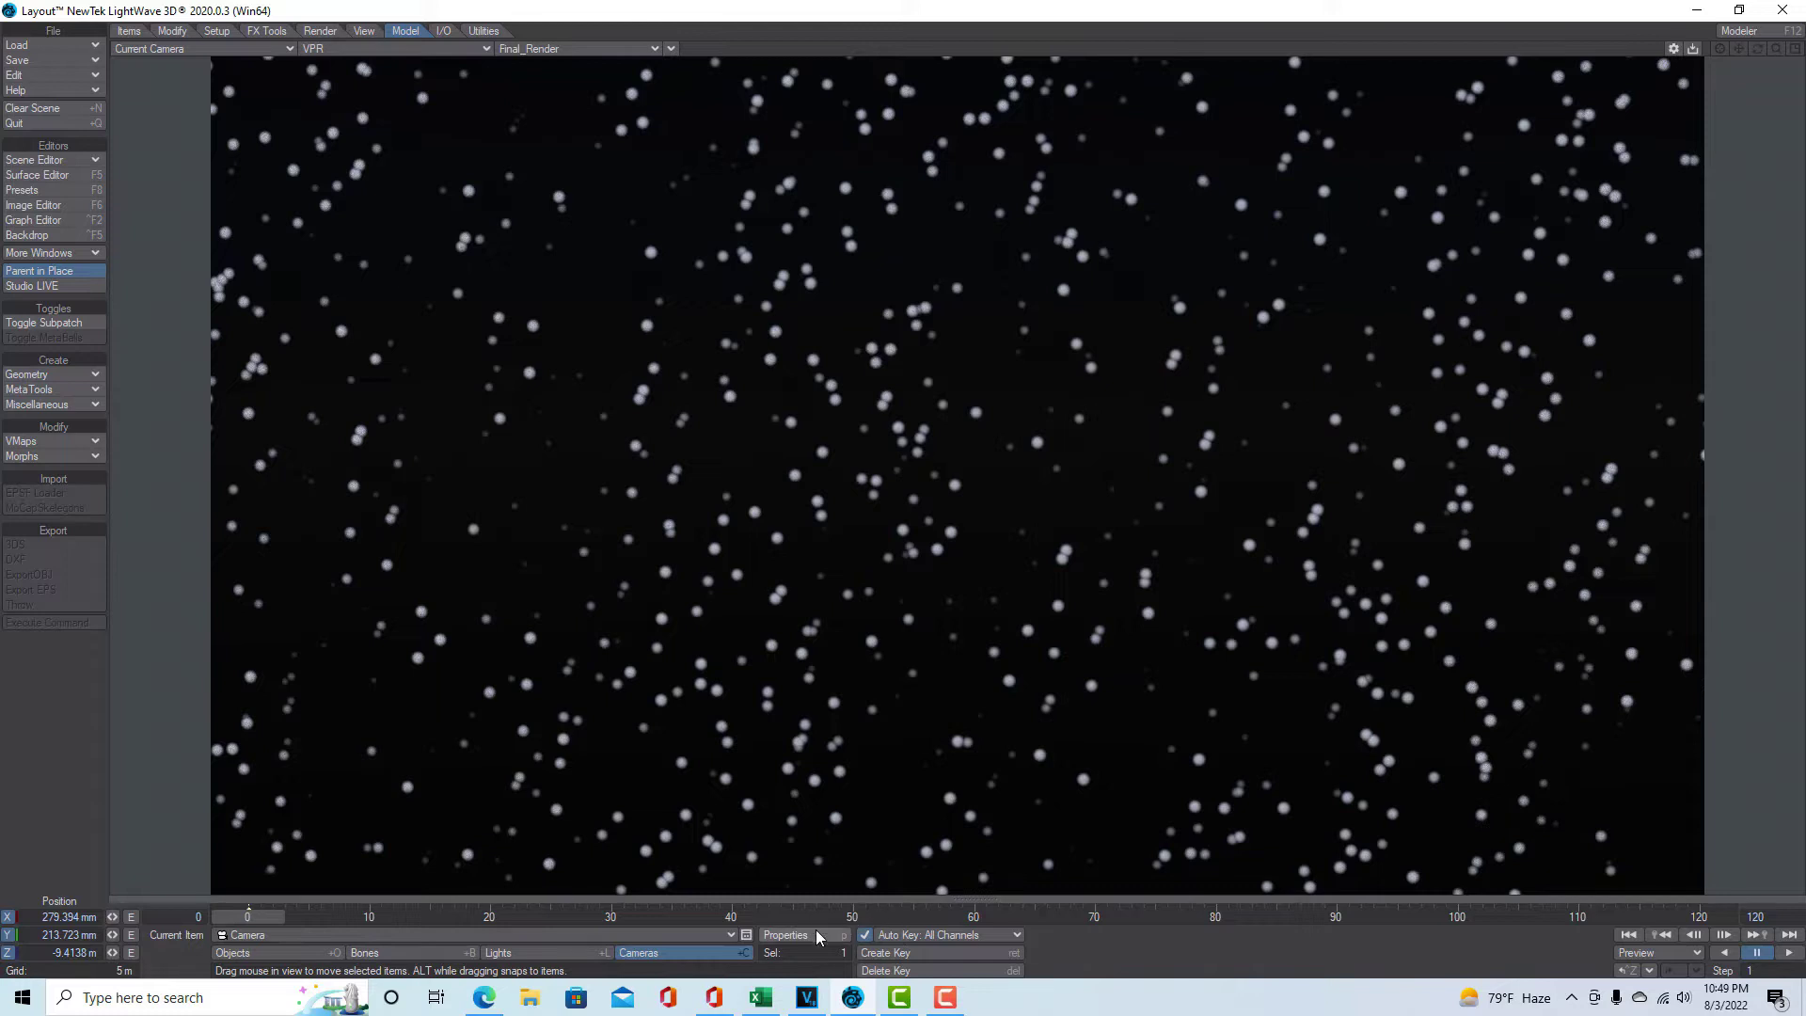
Examine the environment light's properties, including its Use Global setting and environment preview.
{"action": "left_click", "coordinate": [496, 954]}
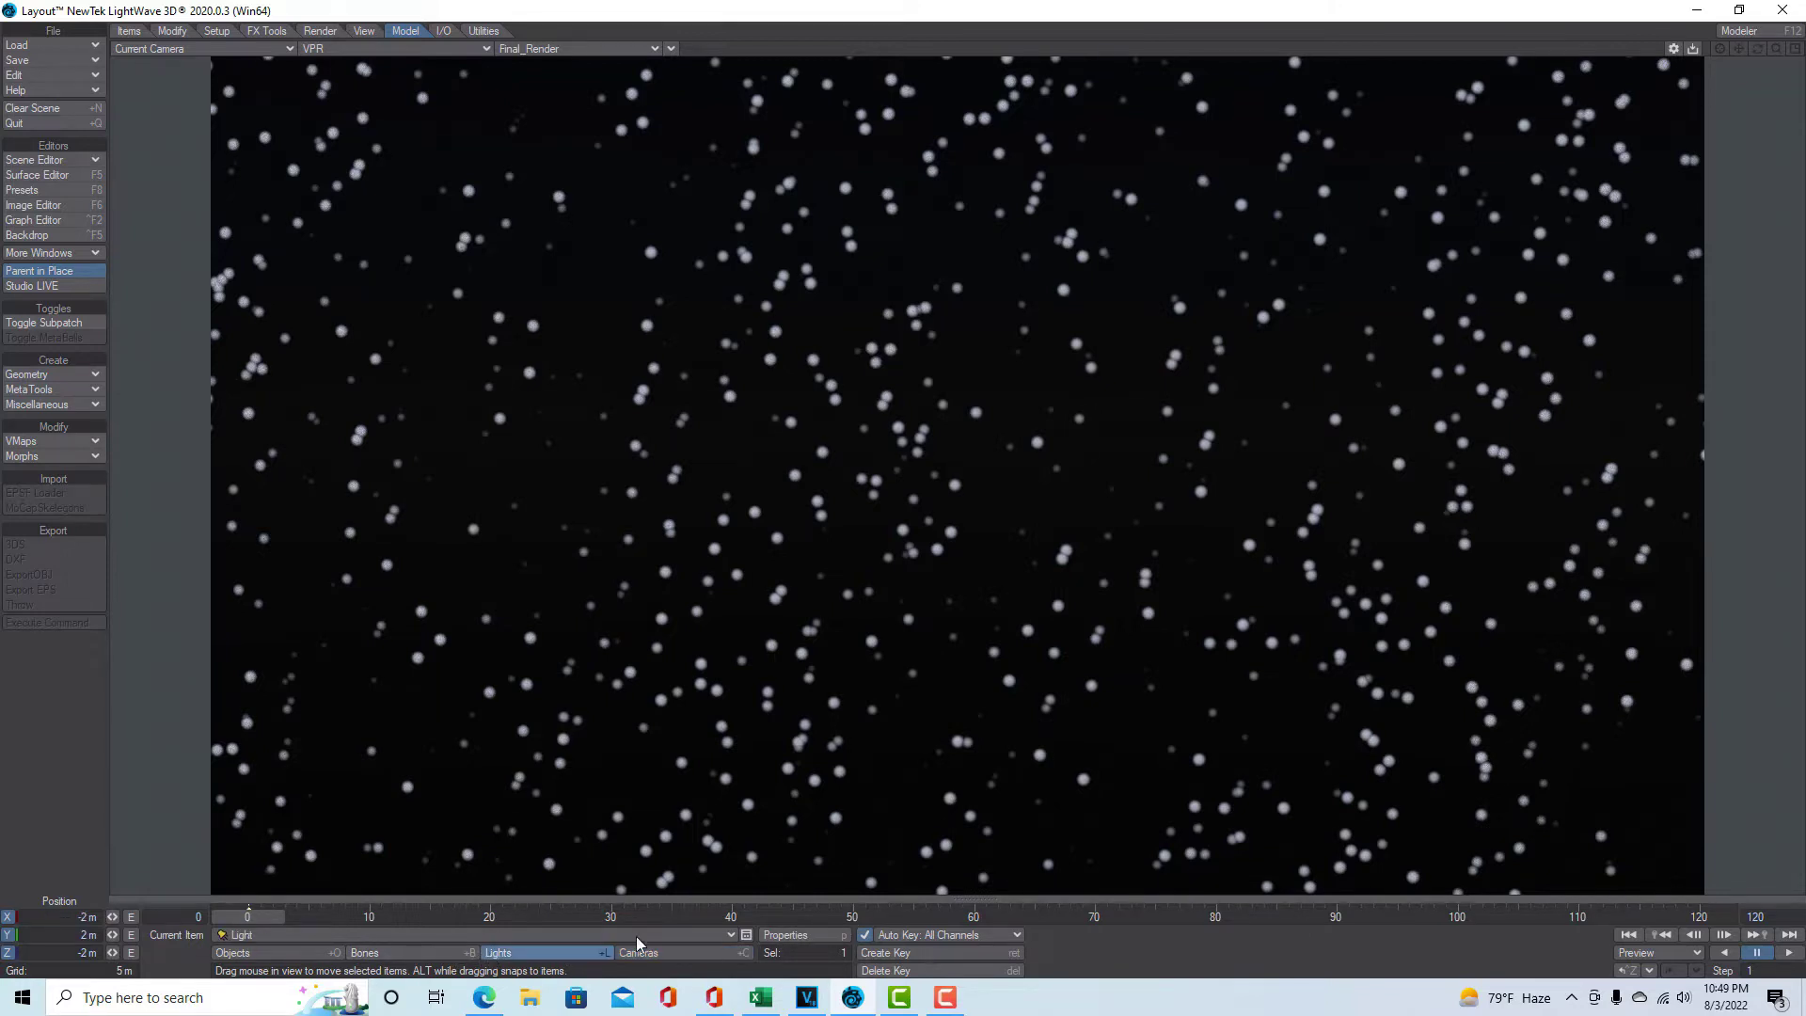
{"action": "left_click", "coordinate": [788, 936]}
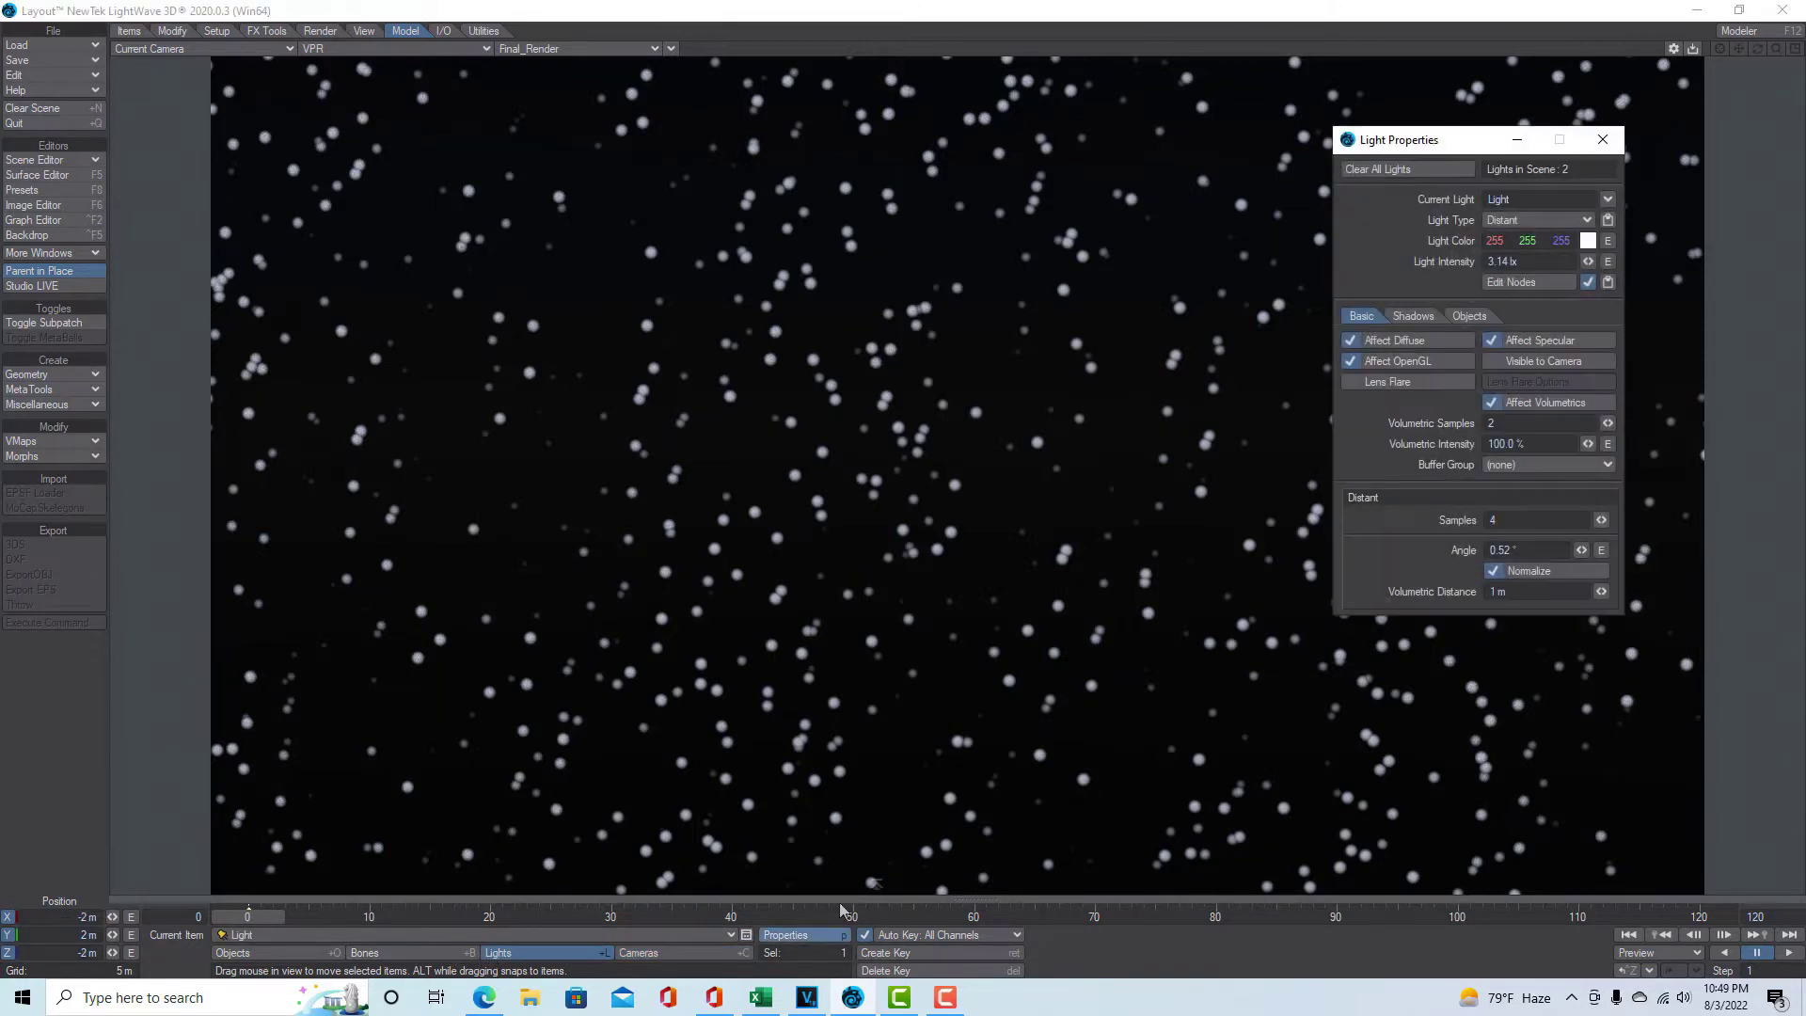
{"action": "left_click", "coordinate": [1607, 203]}
{"action": "left_click", "coordinate": [1605, 216]}
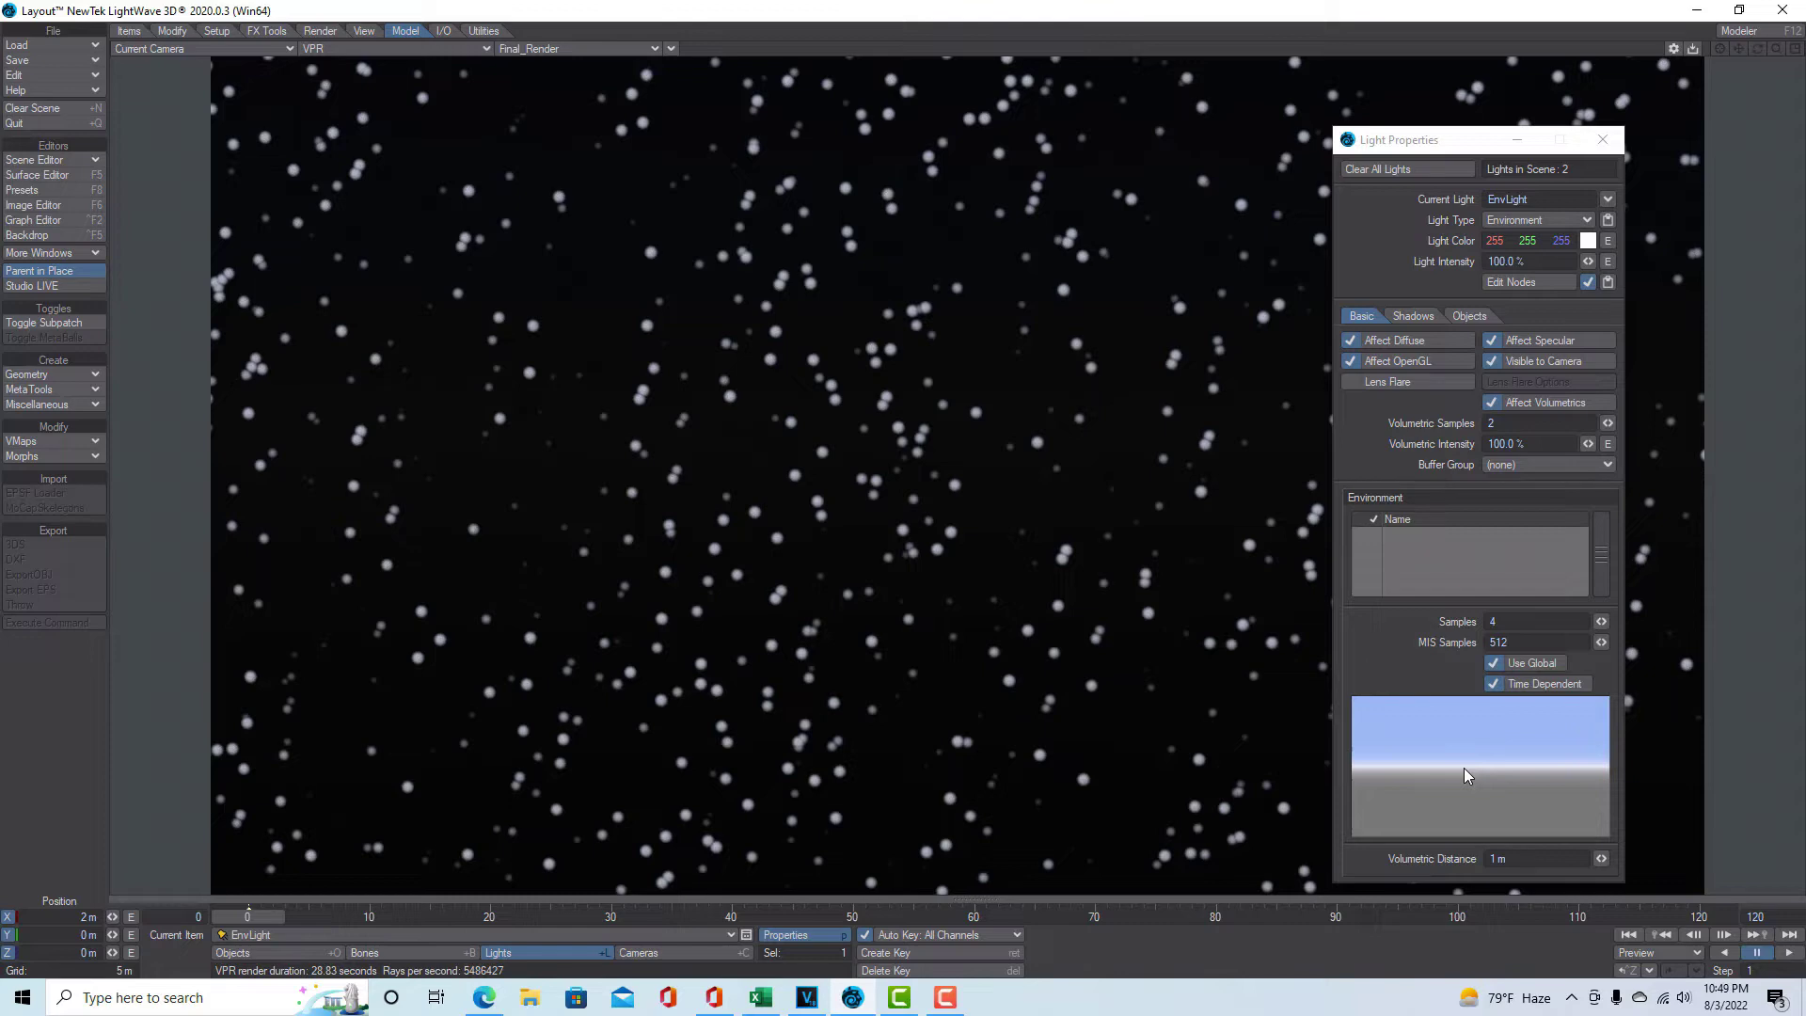
{"action": "left_click", "coordinate": [1495, 664]}
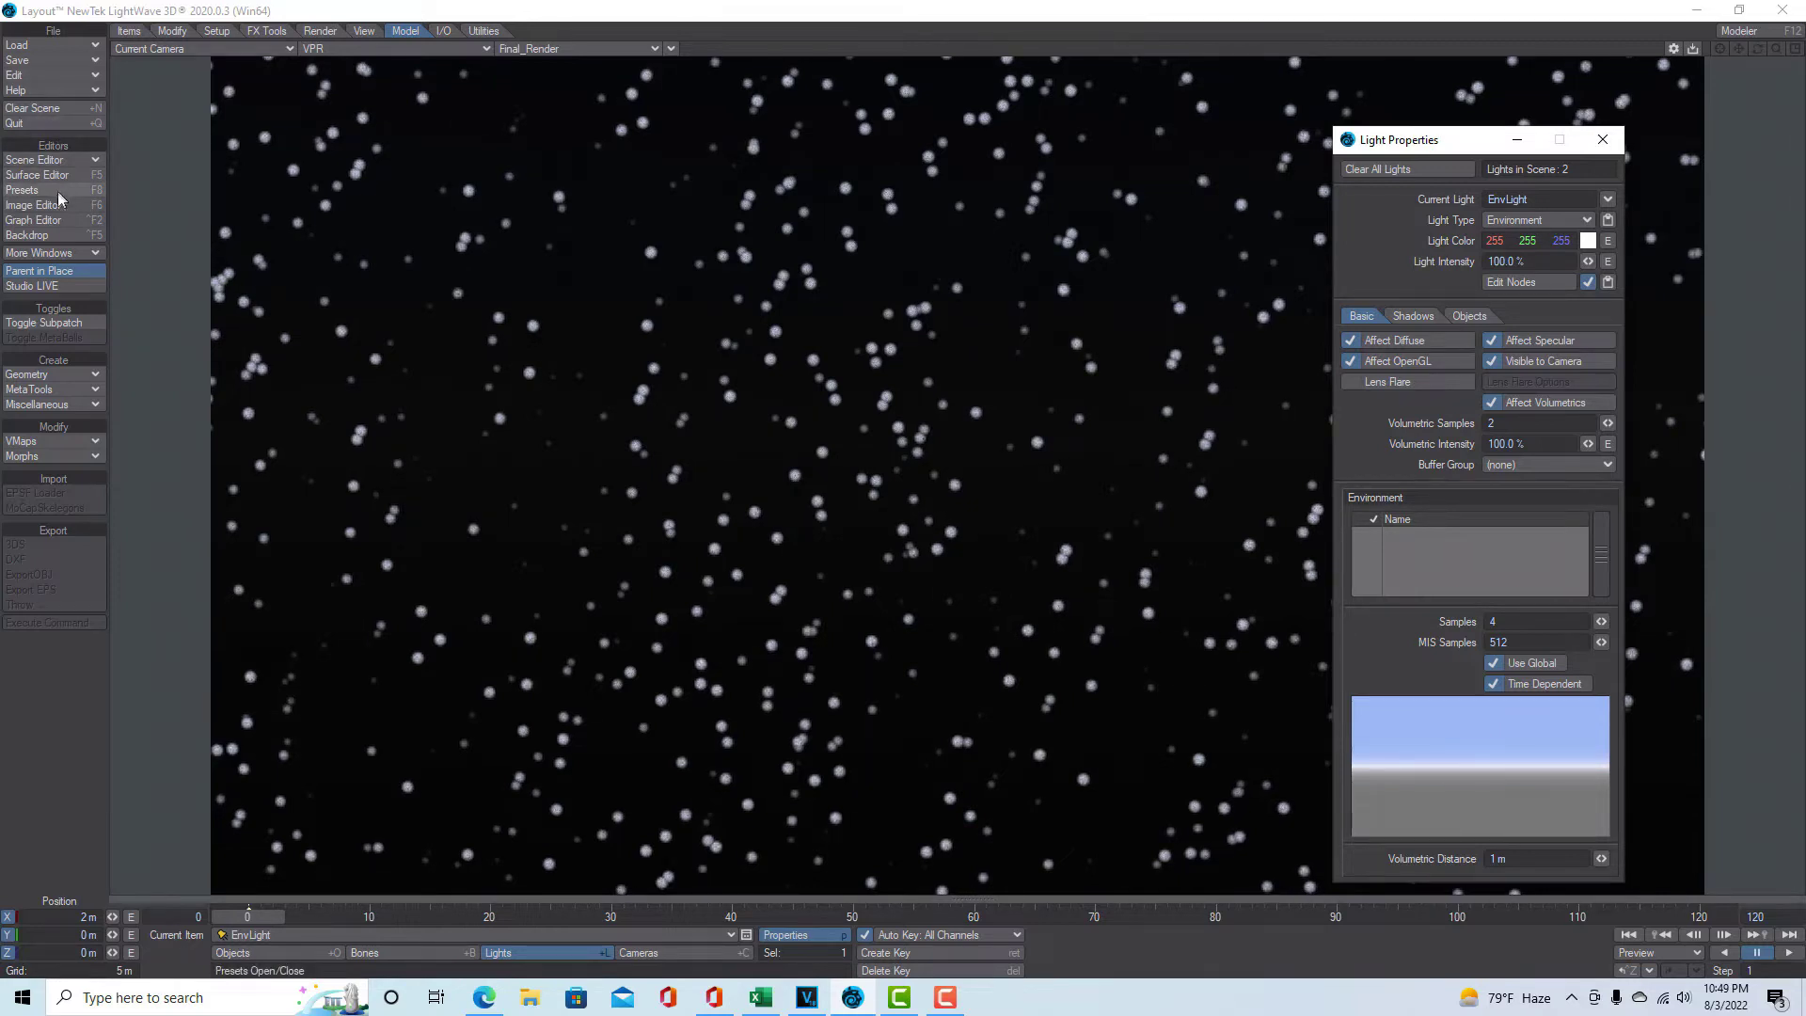
Check how the scene backdrop drives the environment light by turning Use Global off and on, and close both windows.
{"action": "left_click", "coordinate": [54, 233]}
{"action": "left_click", "coordinate": [195, 587]}
{"action": "left_click", "coordinate": [193, 590]}
{"action": "left_click", "coordinate": [194, 590]}
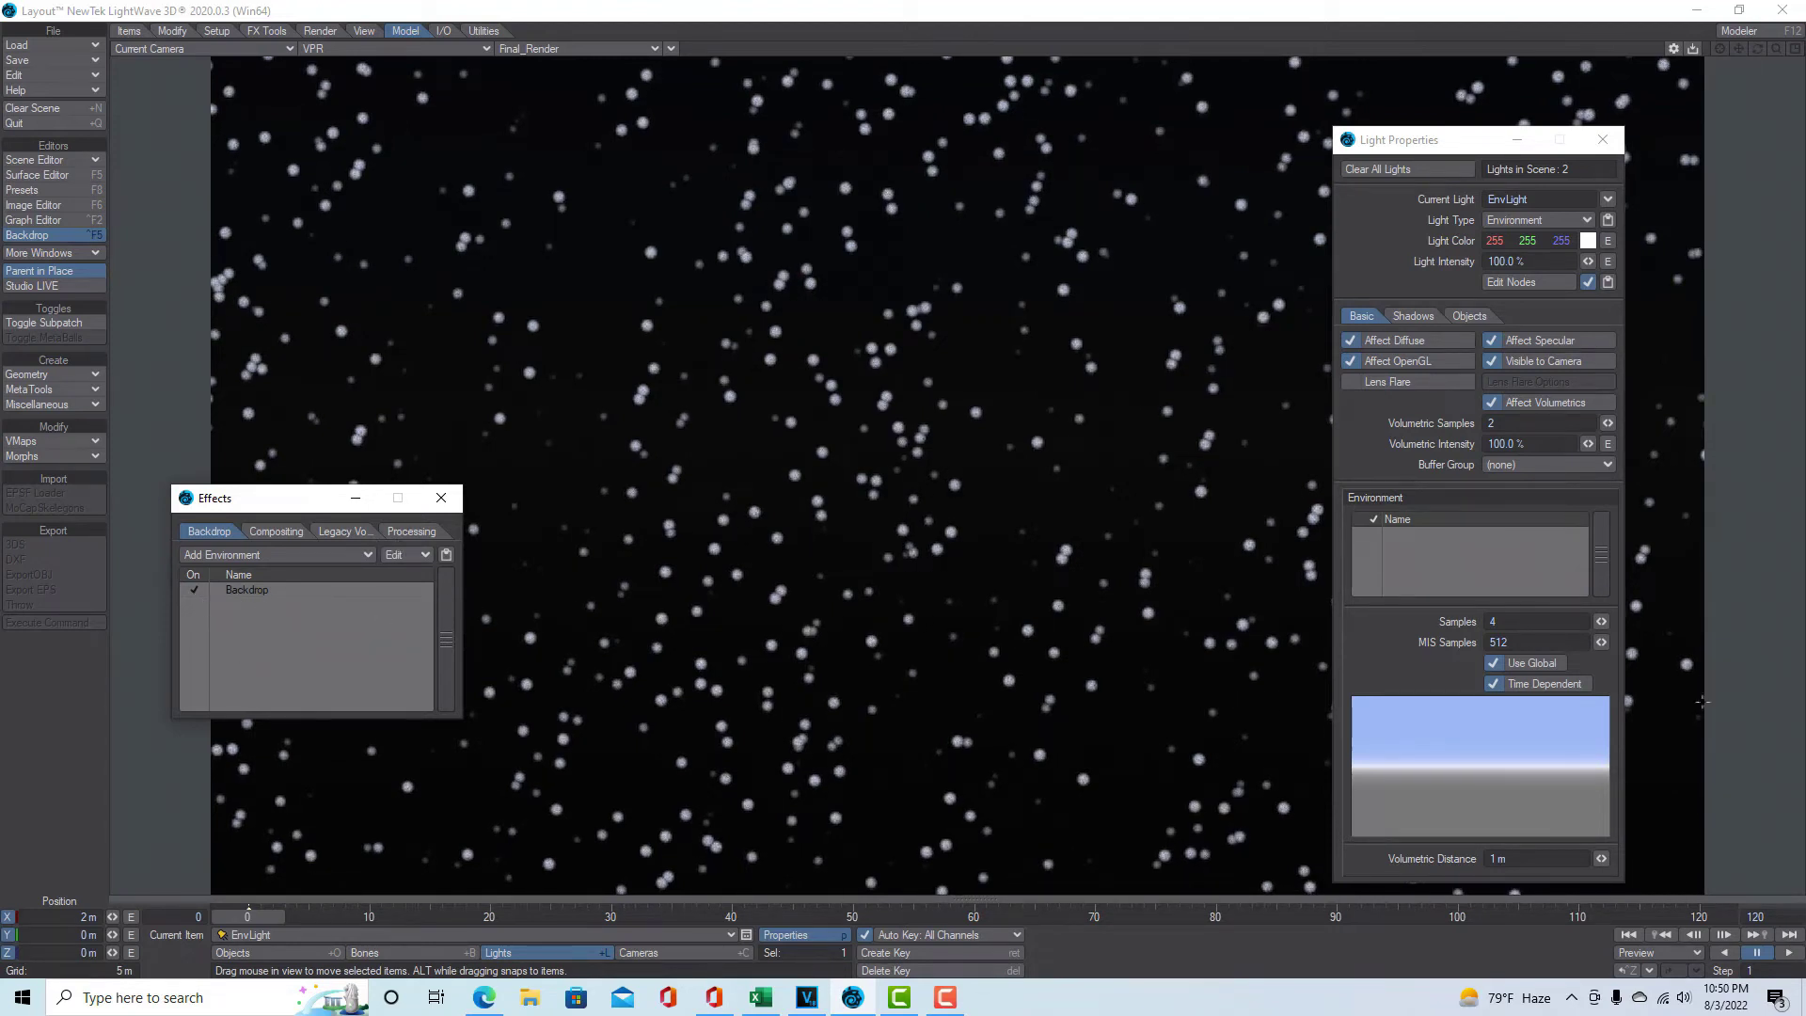
{"action": "left_click", "coordinate": [1495, 665]}
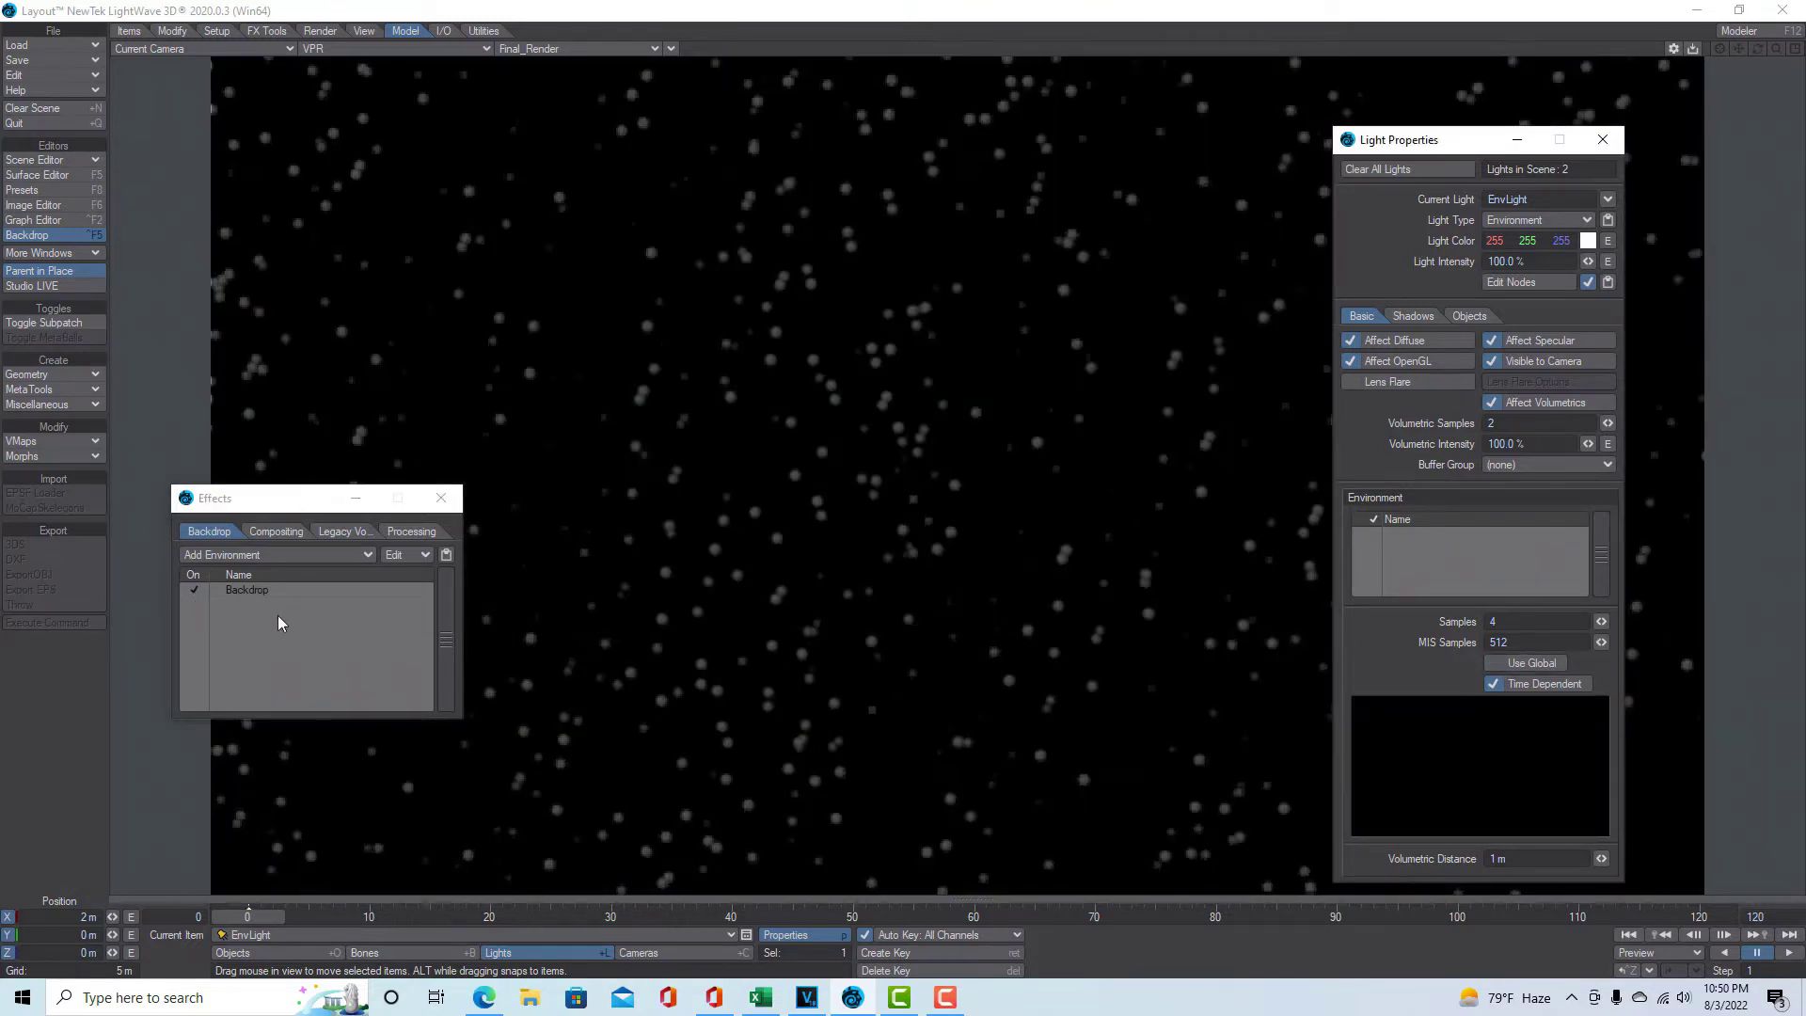
{"action": "left_click", "coordinate": [1494, 663]}
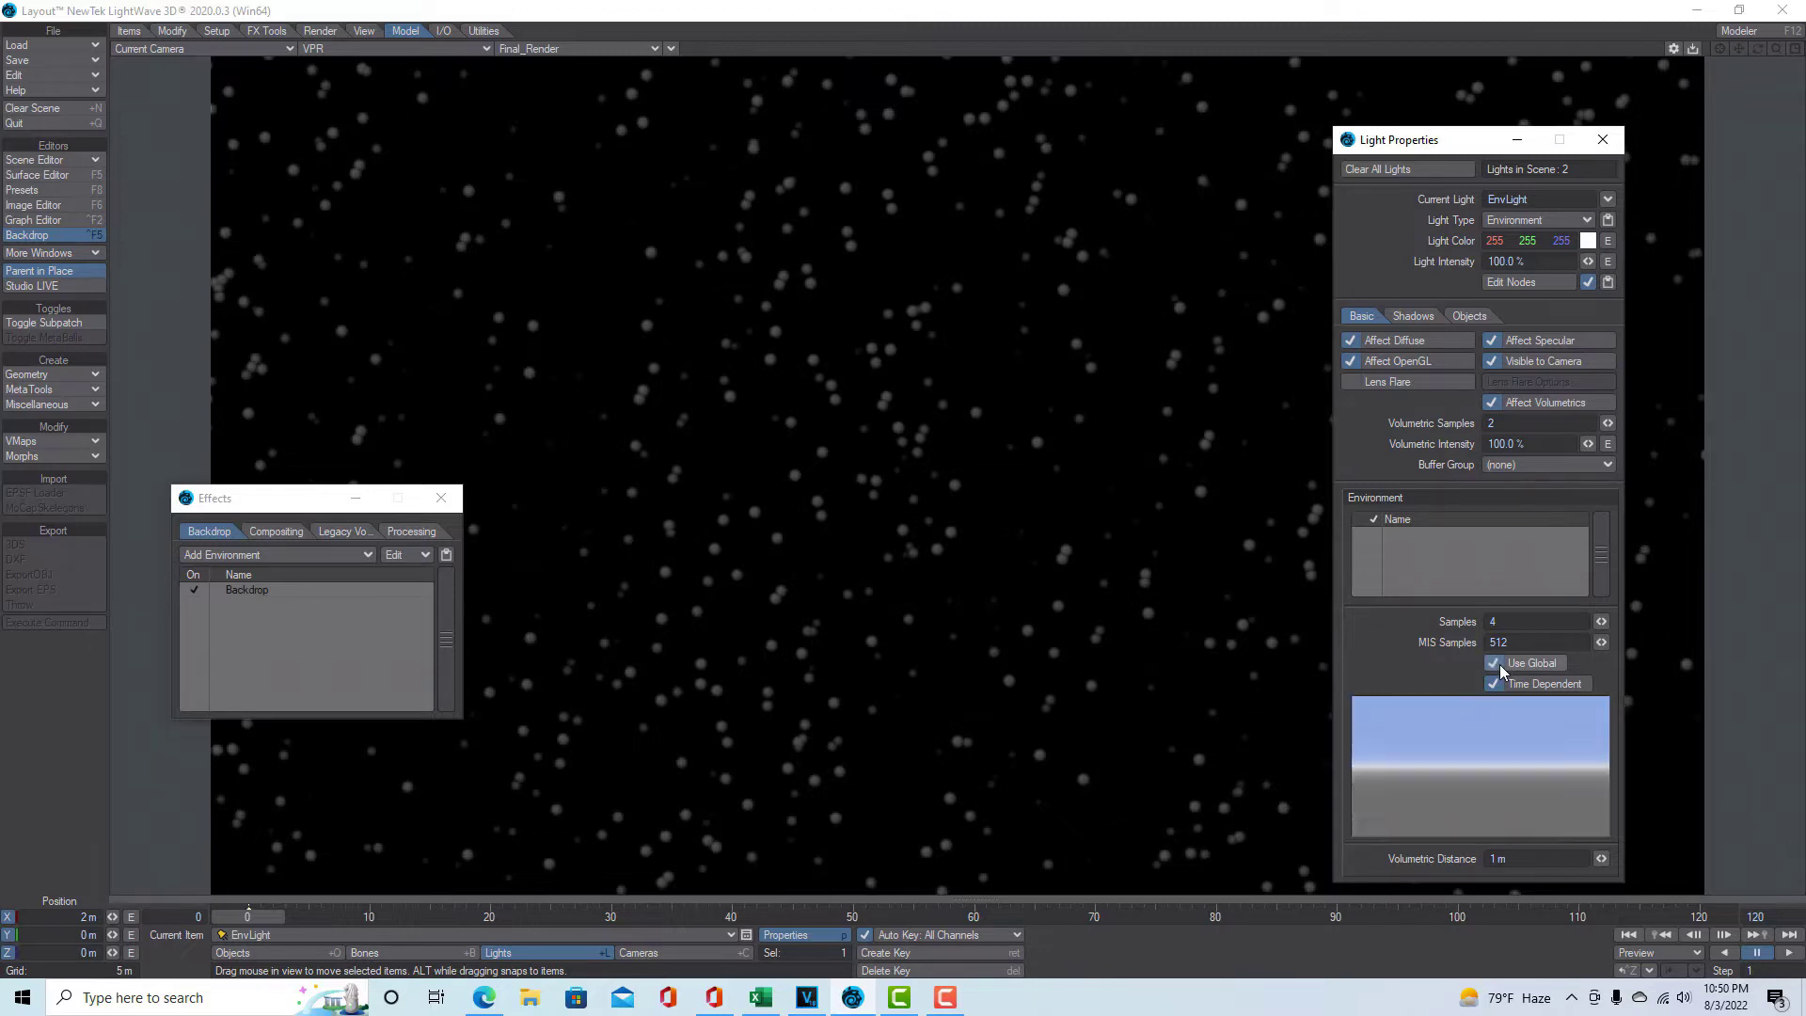
{"action": "left_click", "coordinate": [441, 499]}
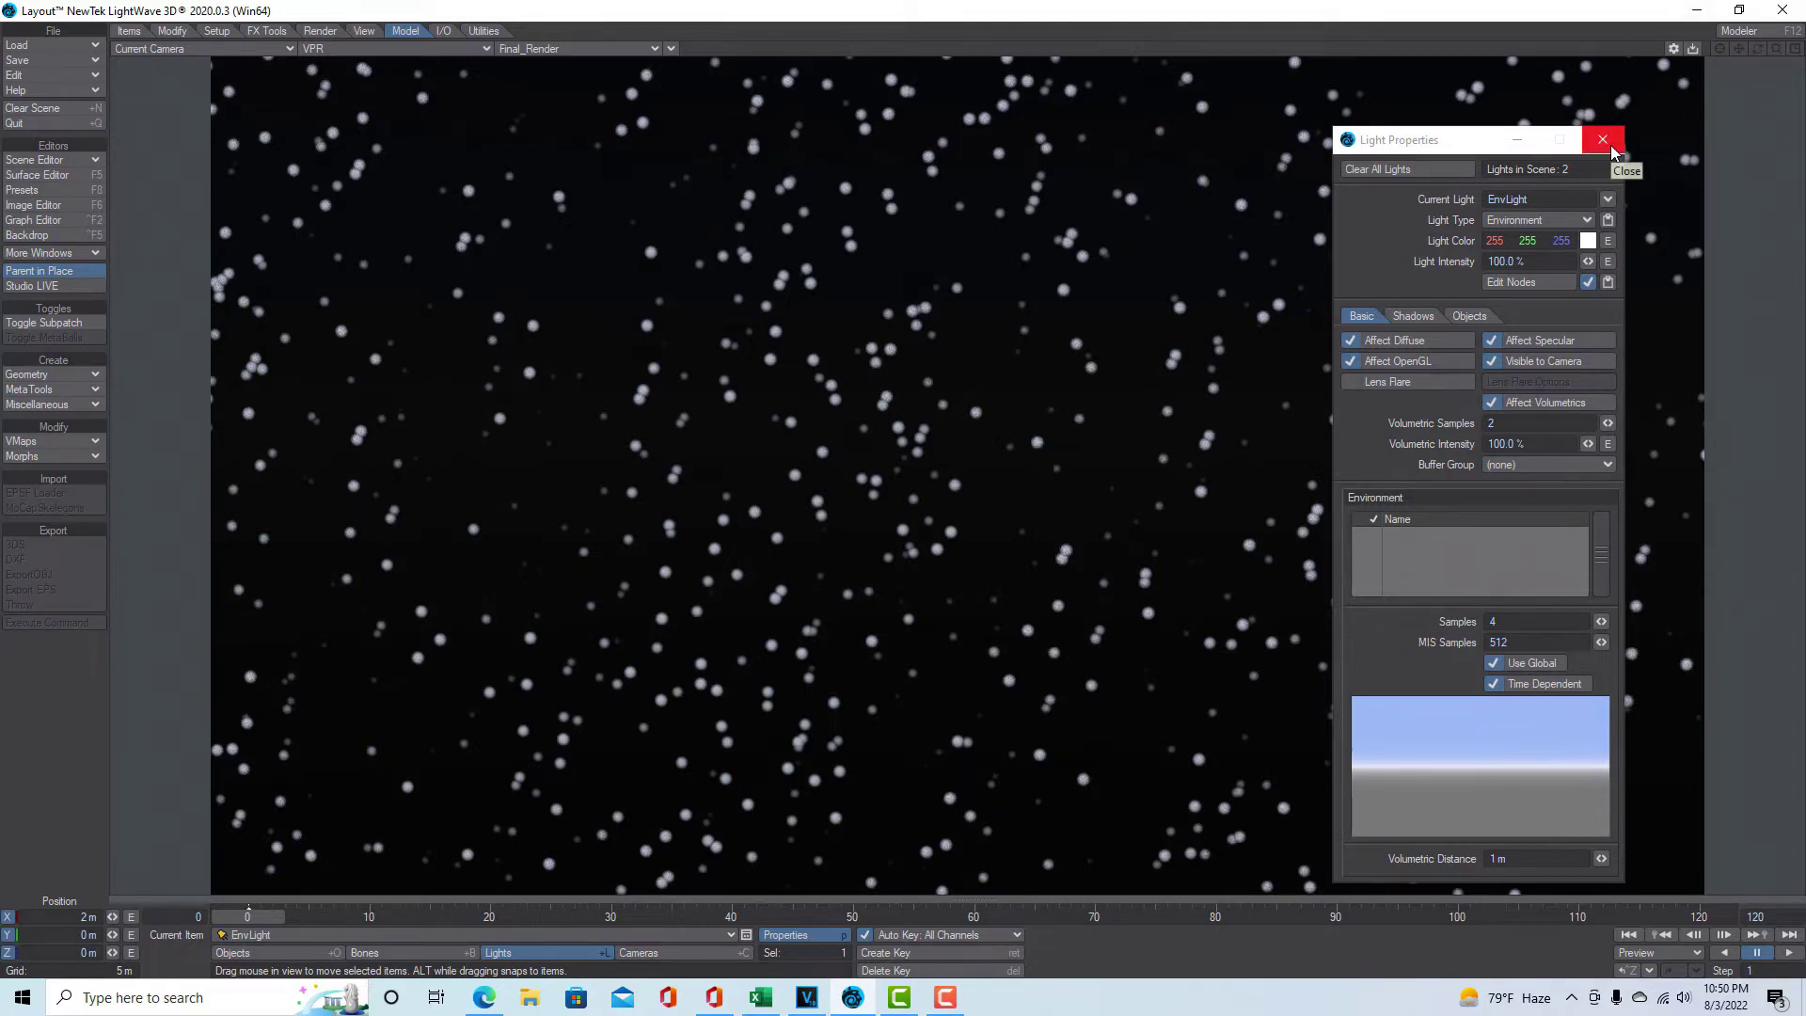
{"action": "left_click", "coordinate": [1604, 142]}
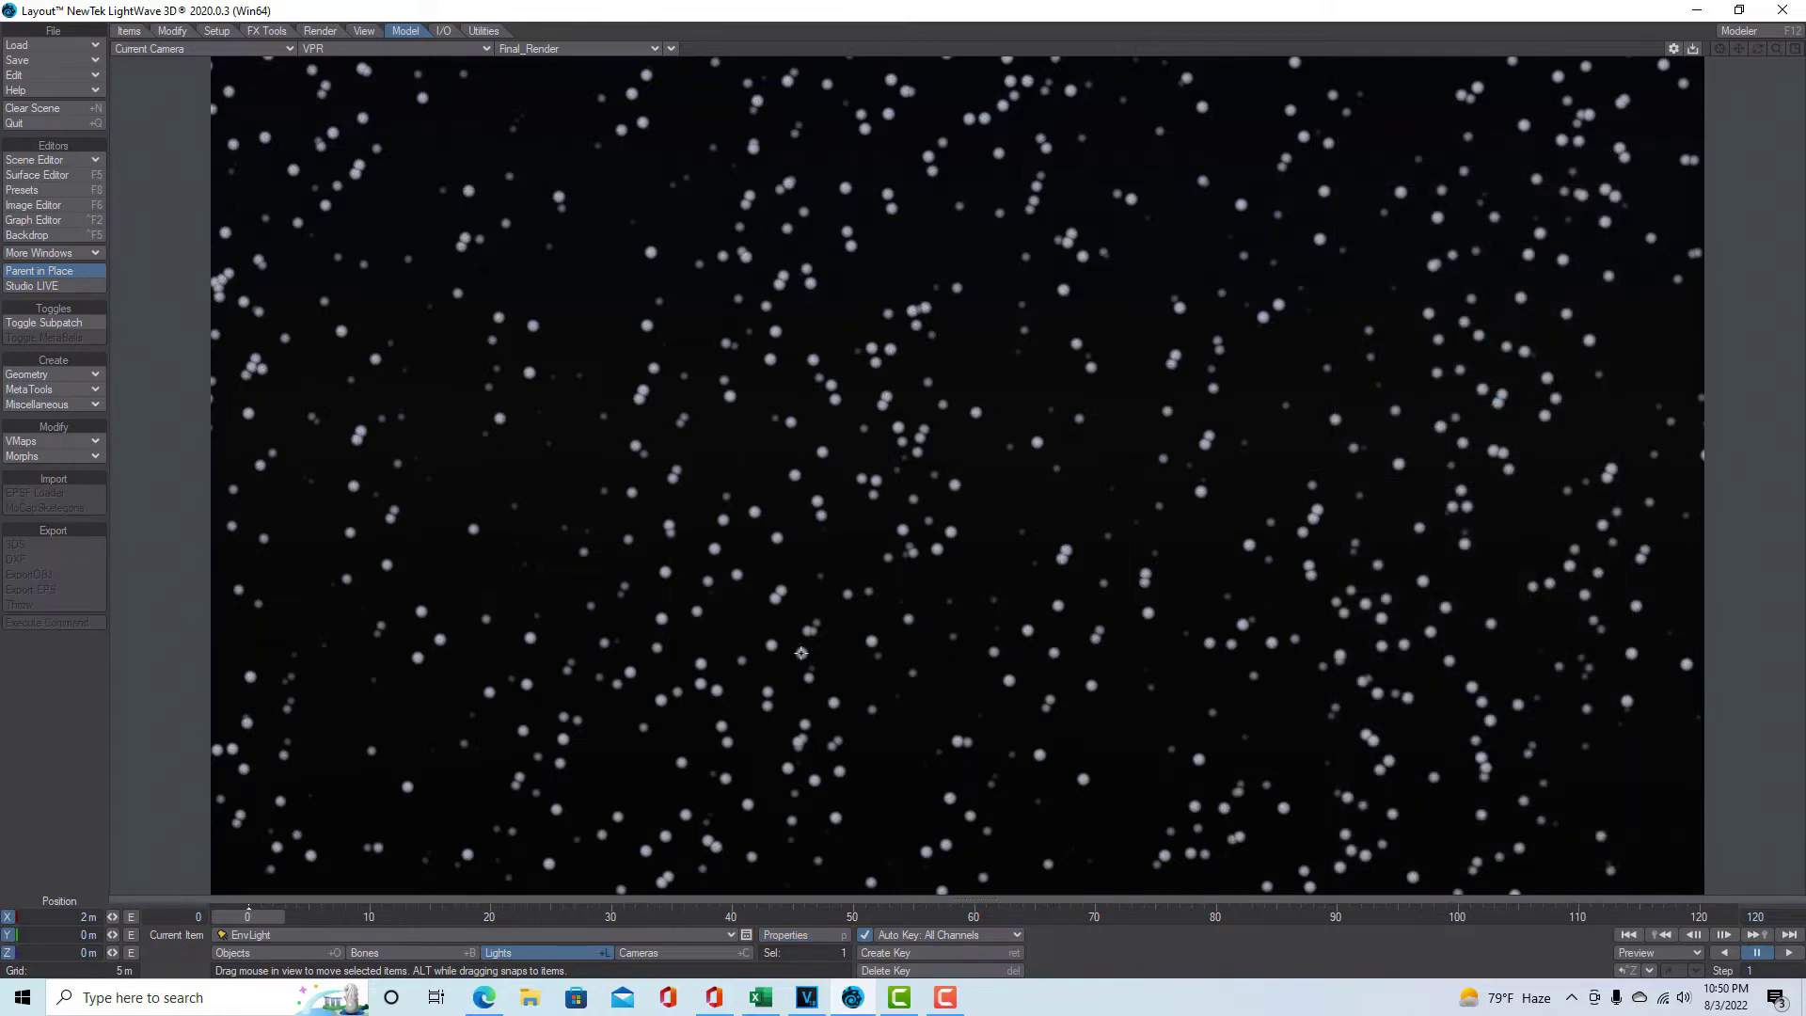
Open the Crust node's settings from the ground plane's node graph and arrange the windows so the render preview is visible.
{"action": "left_click", "coordinate": [64, 177]}
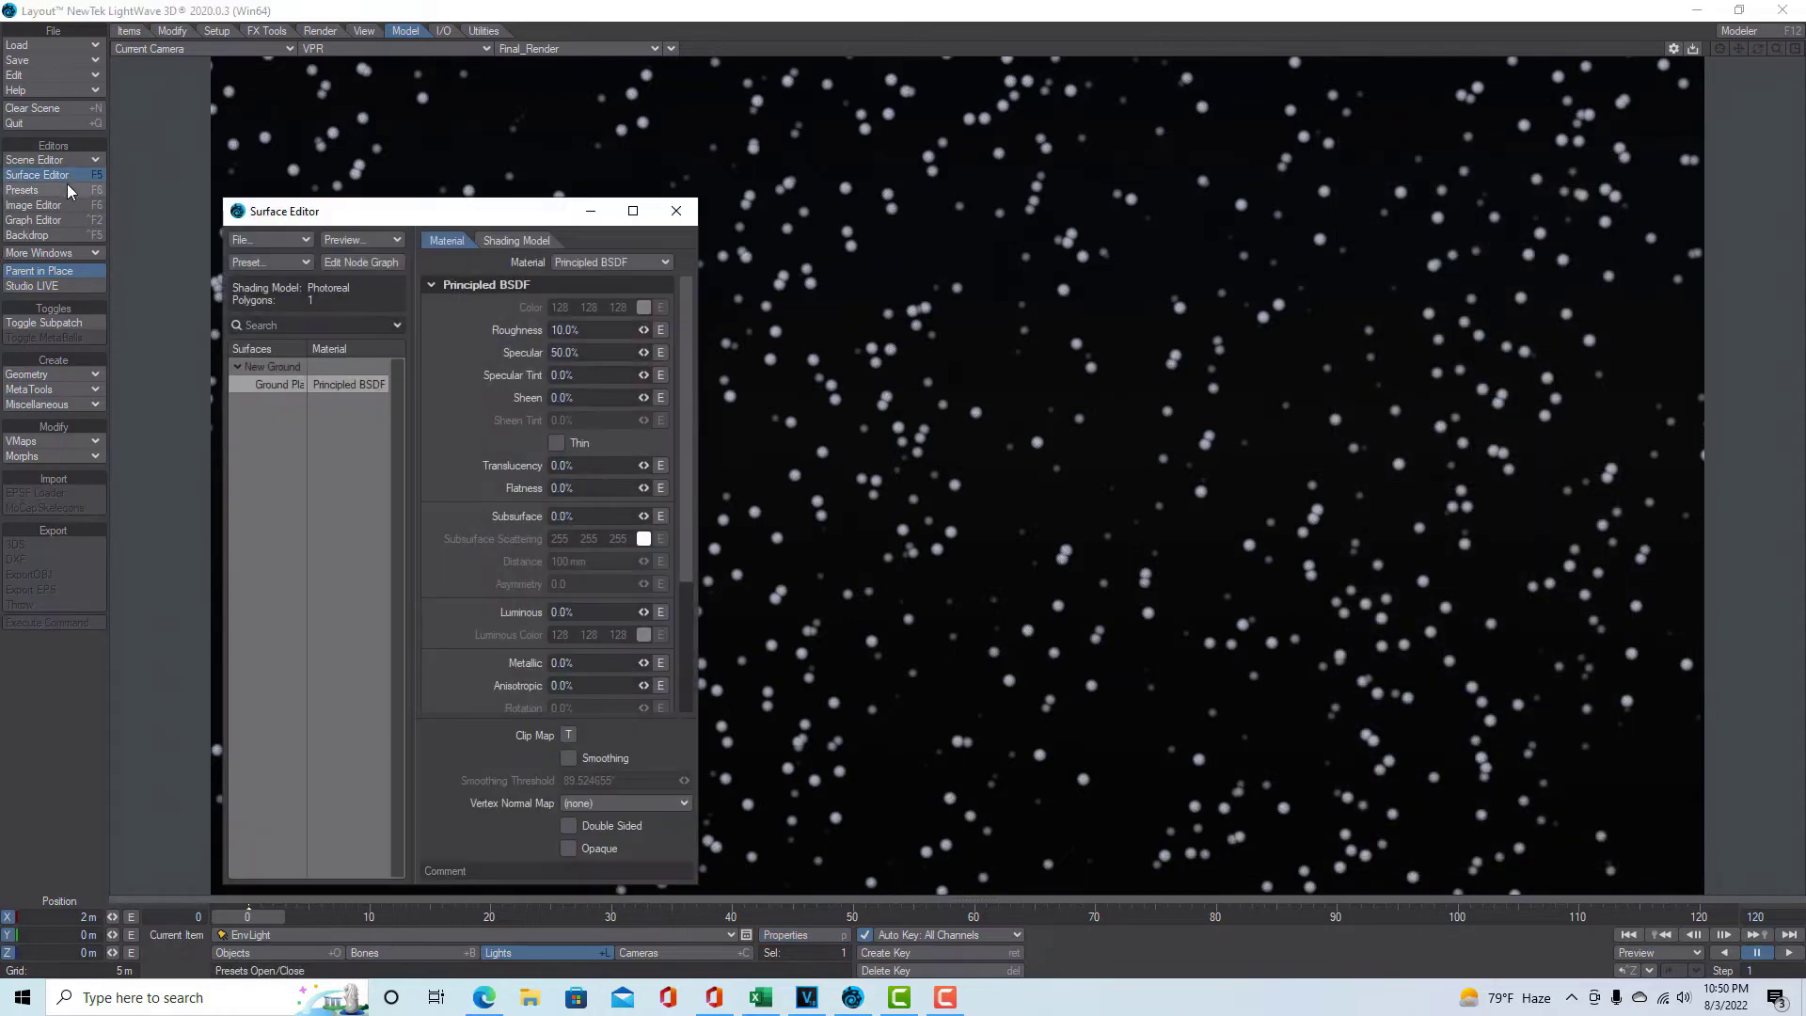
{"action": "left_click", "coordinate": [362, 264]}
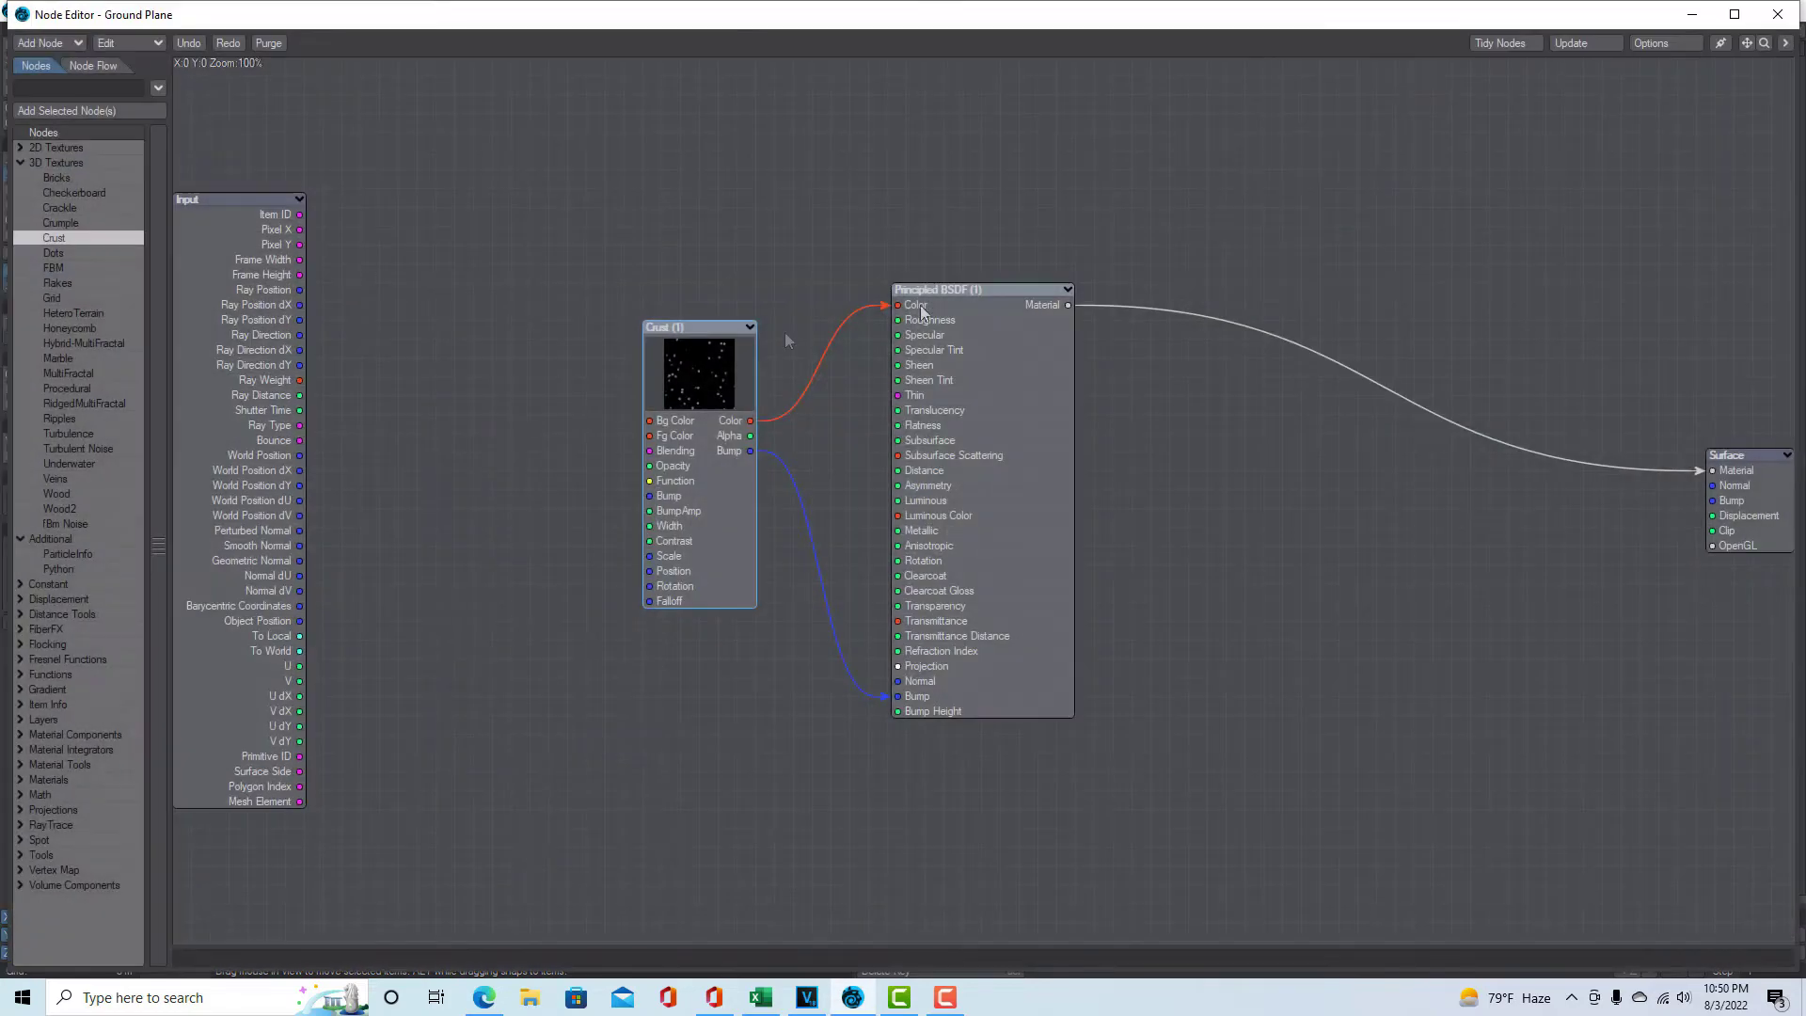
{"action": "double_click", "coordinate": [671, 403]}
{"action": "left_click", "coordinate": [1778, 14]}
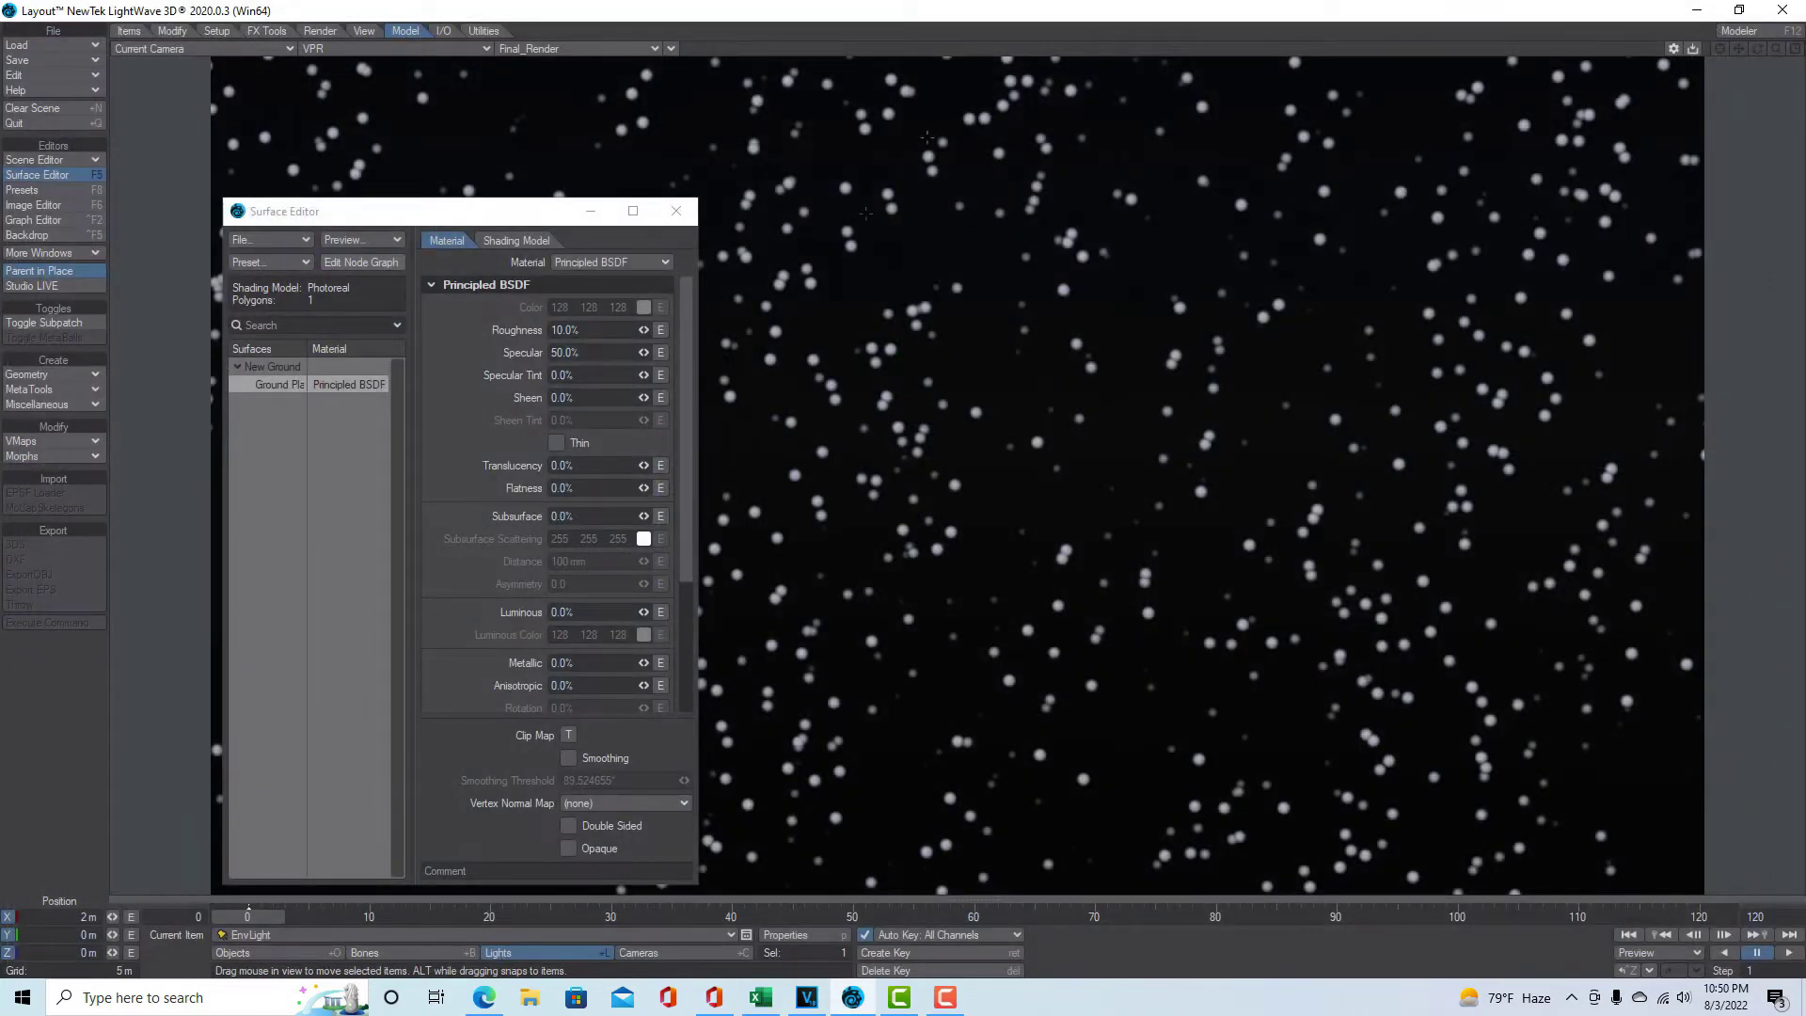
{"action": "left_click", "coordinate": [348, 264]}
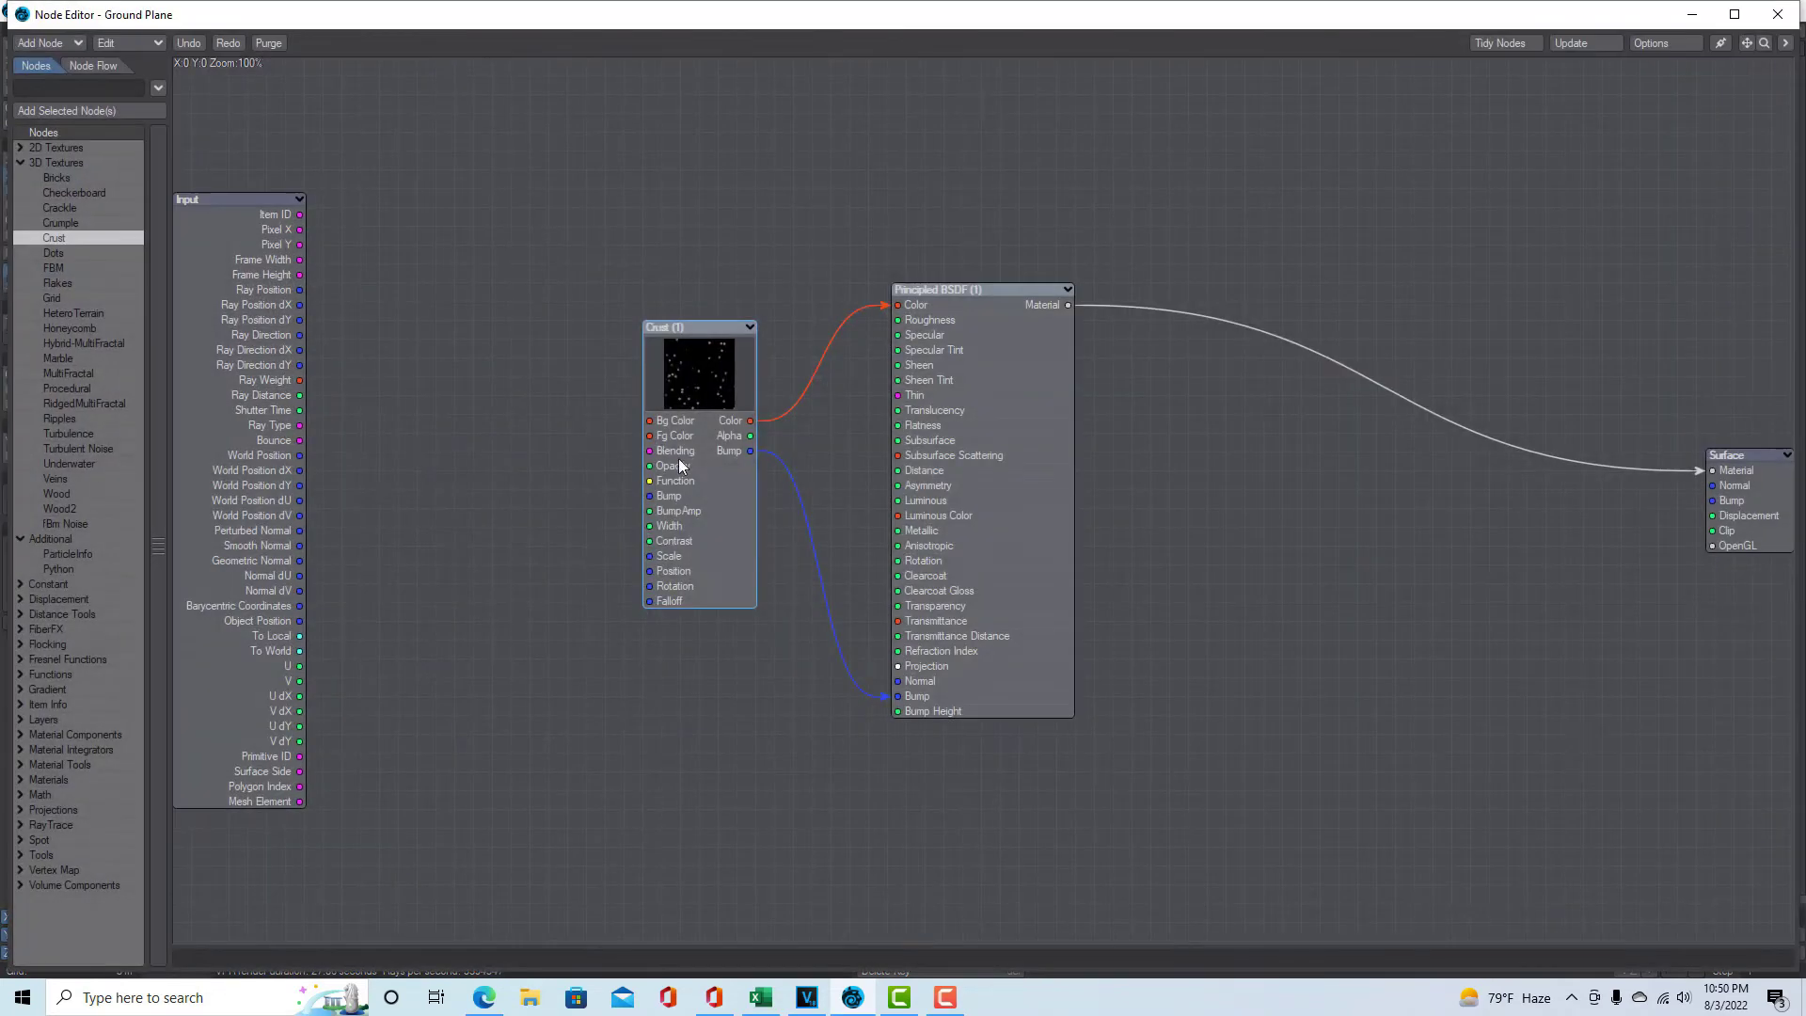
{"action": "double_click", "coordinate": [728, 386]}
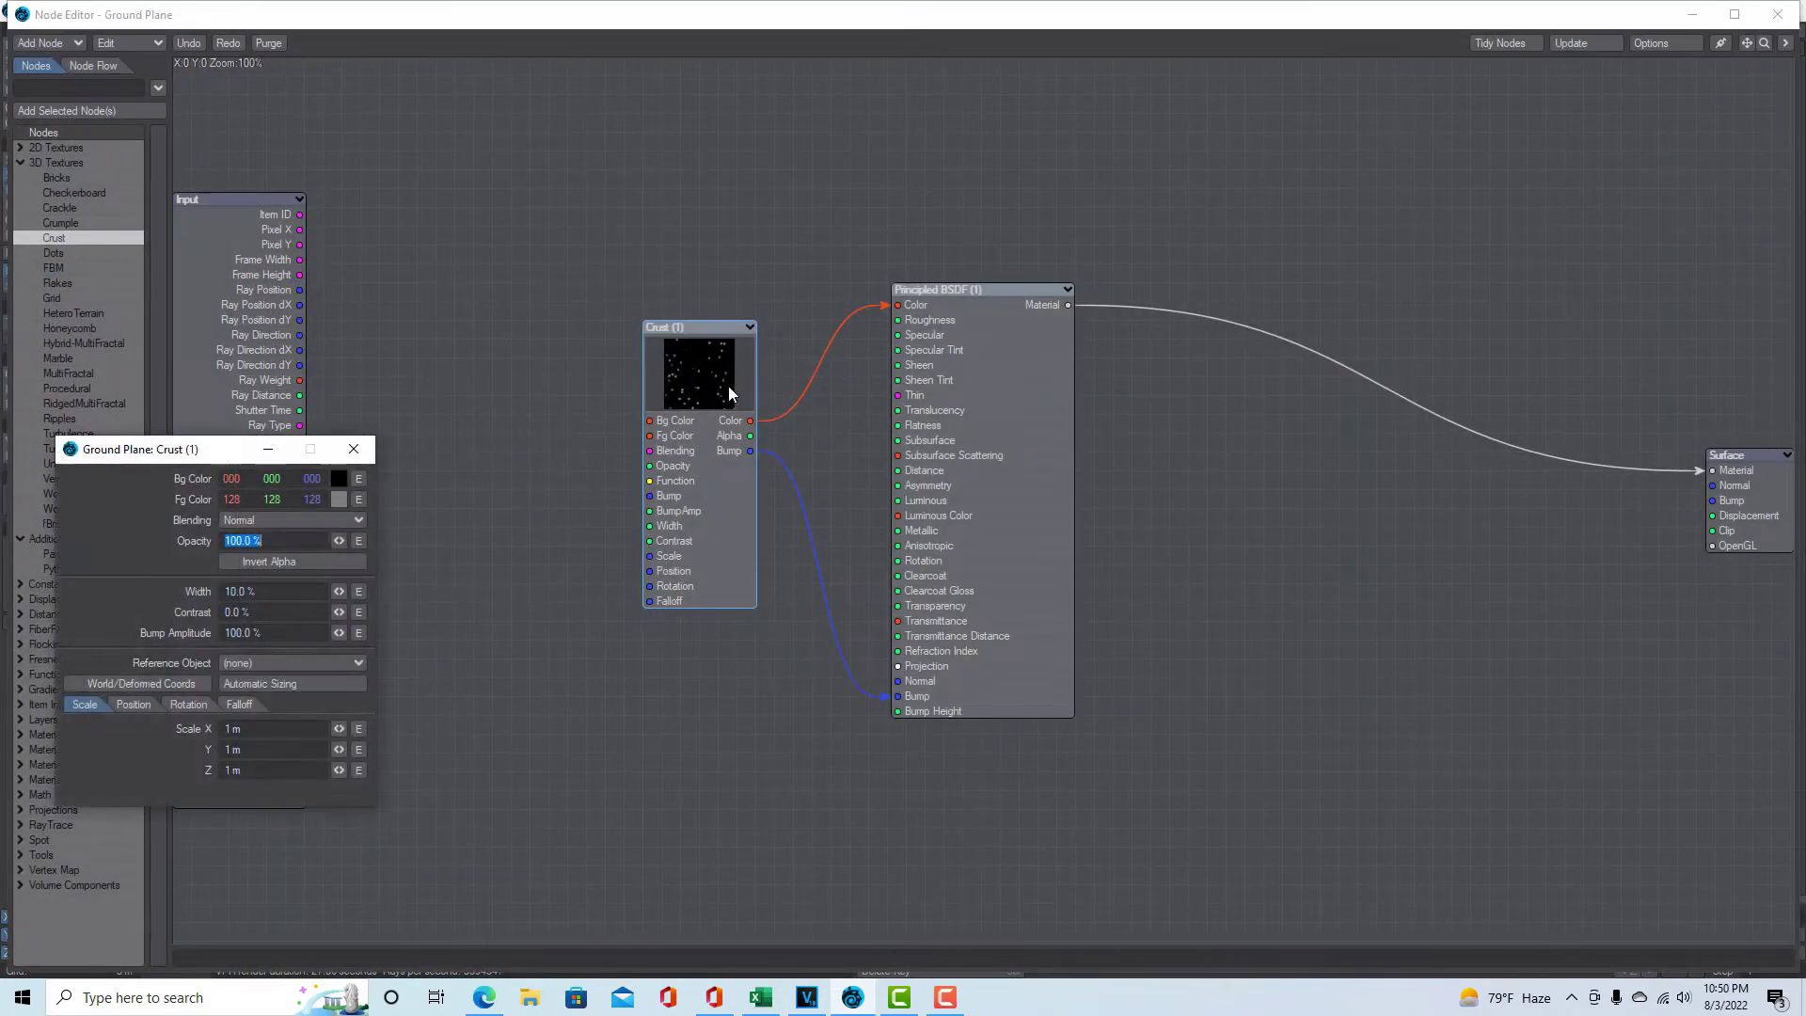
{"action": "left_click", "coordinate": [1690, 11]}
{"action": "left_click", "coordinate": [663, 218]}
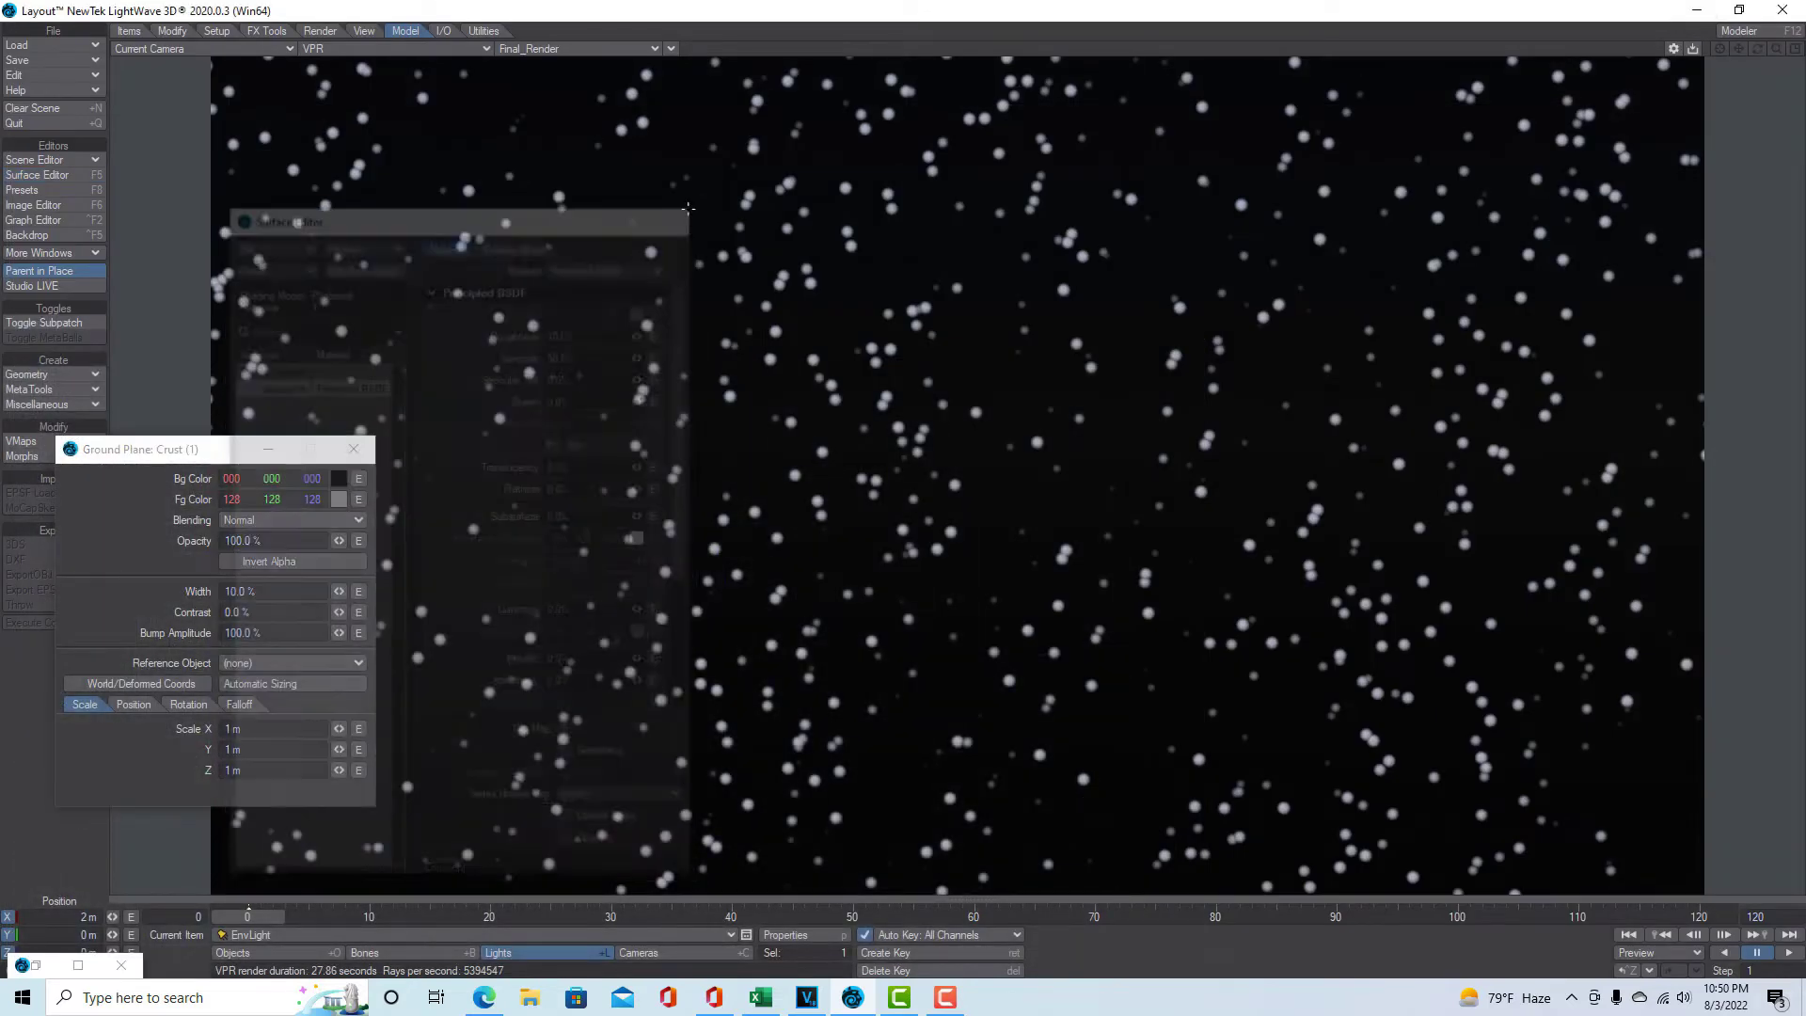
{"action": "left_click_drag", "start_coordinate": [229, 456], "coordinate": [389, 477]}
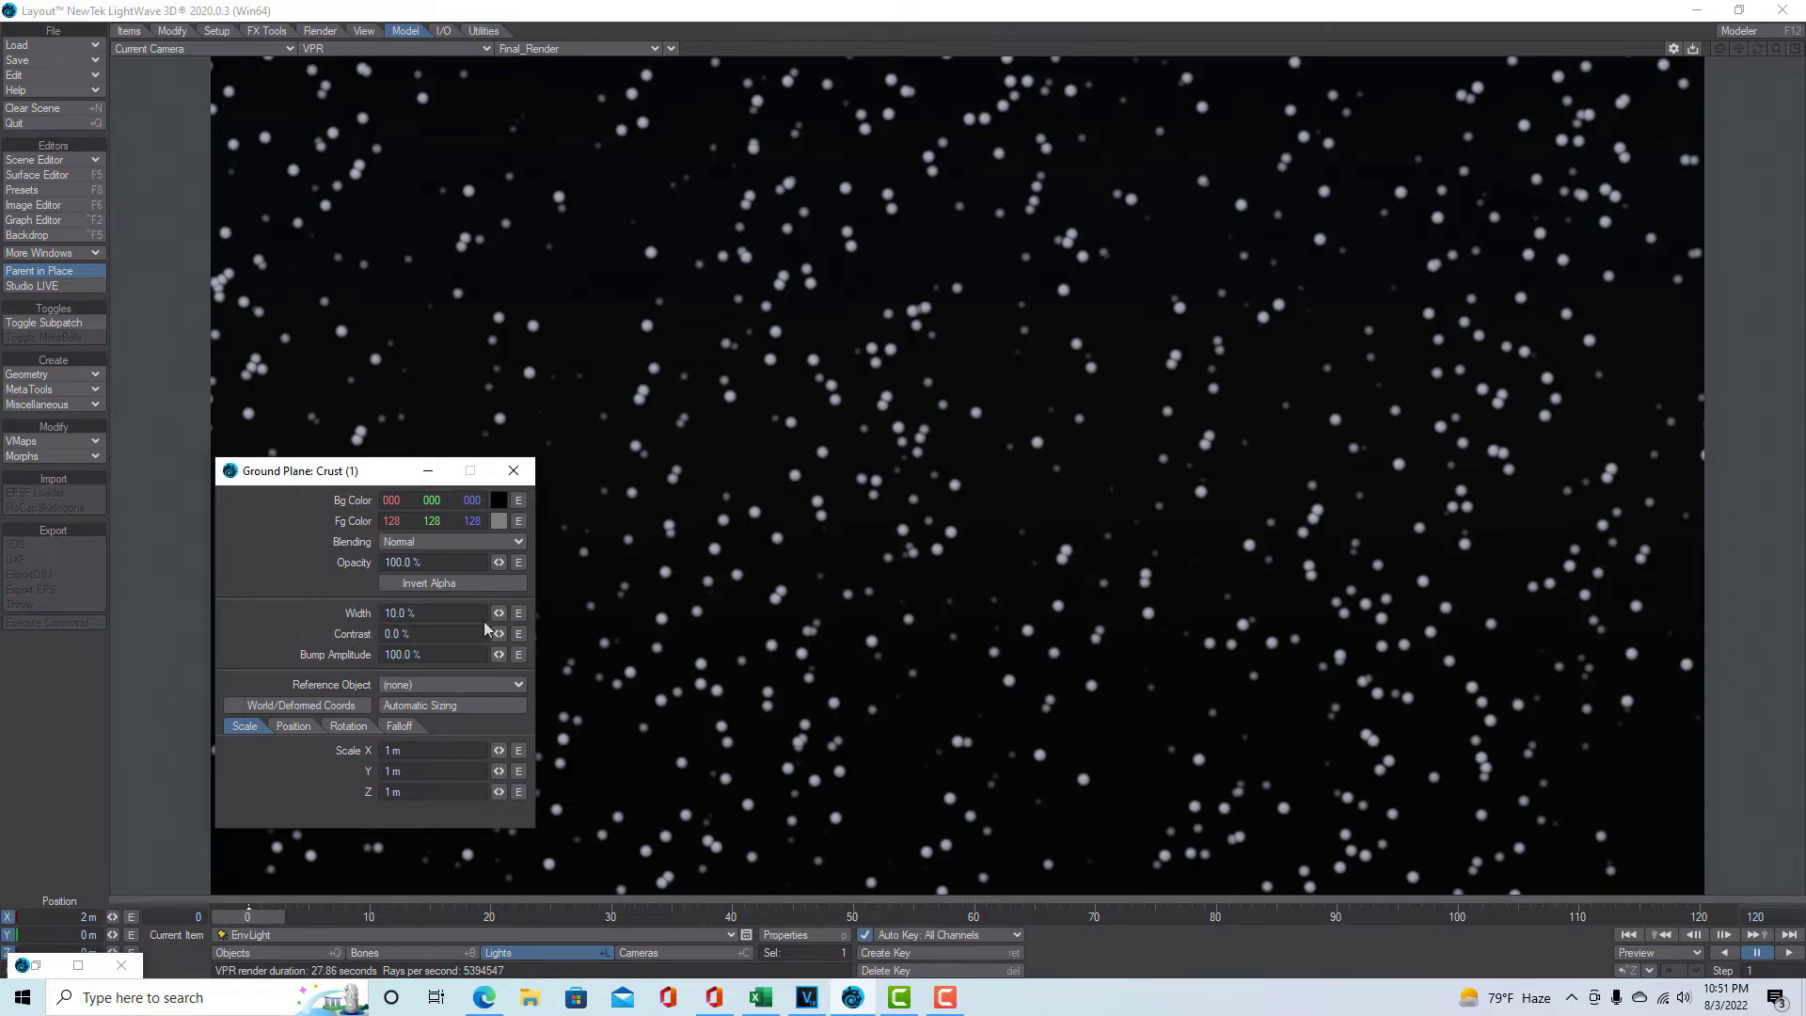
Set the Crust texture's Width to 58.5 % and its X, Y and Z scale to 4 m.
{"action": "left_click_drag", "start_coordinate": [506, 621], "coordinate": [564, 621]}
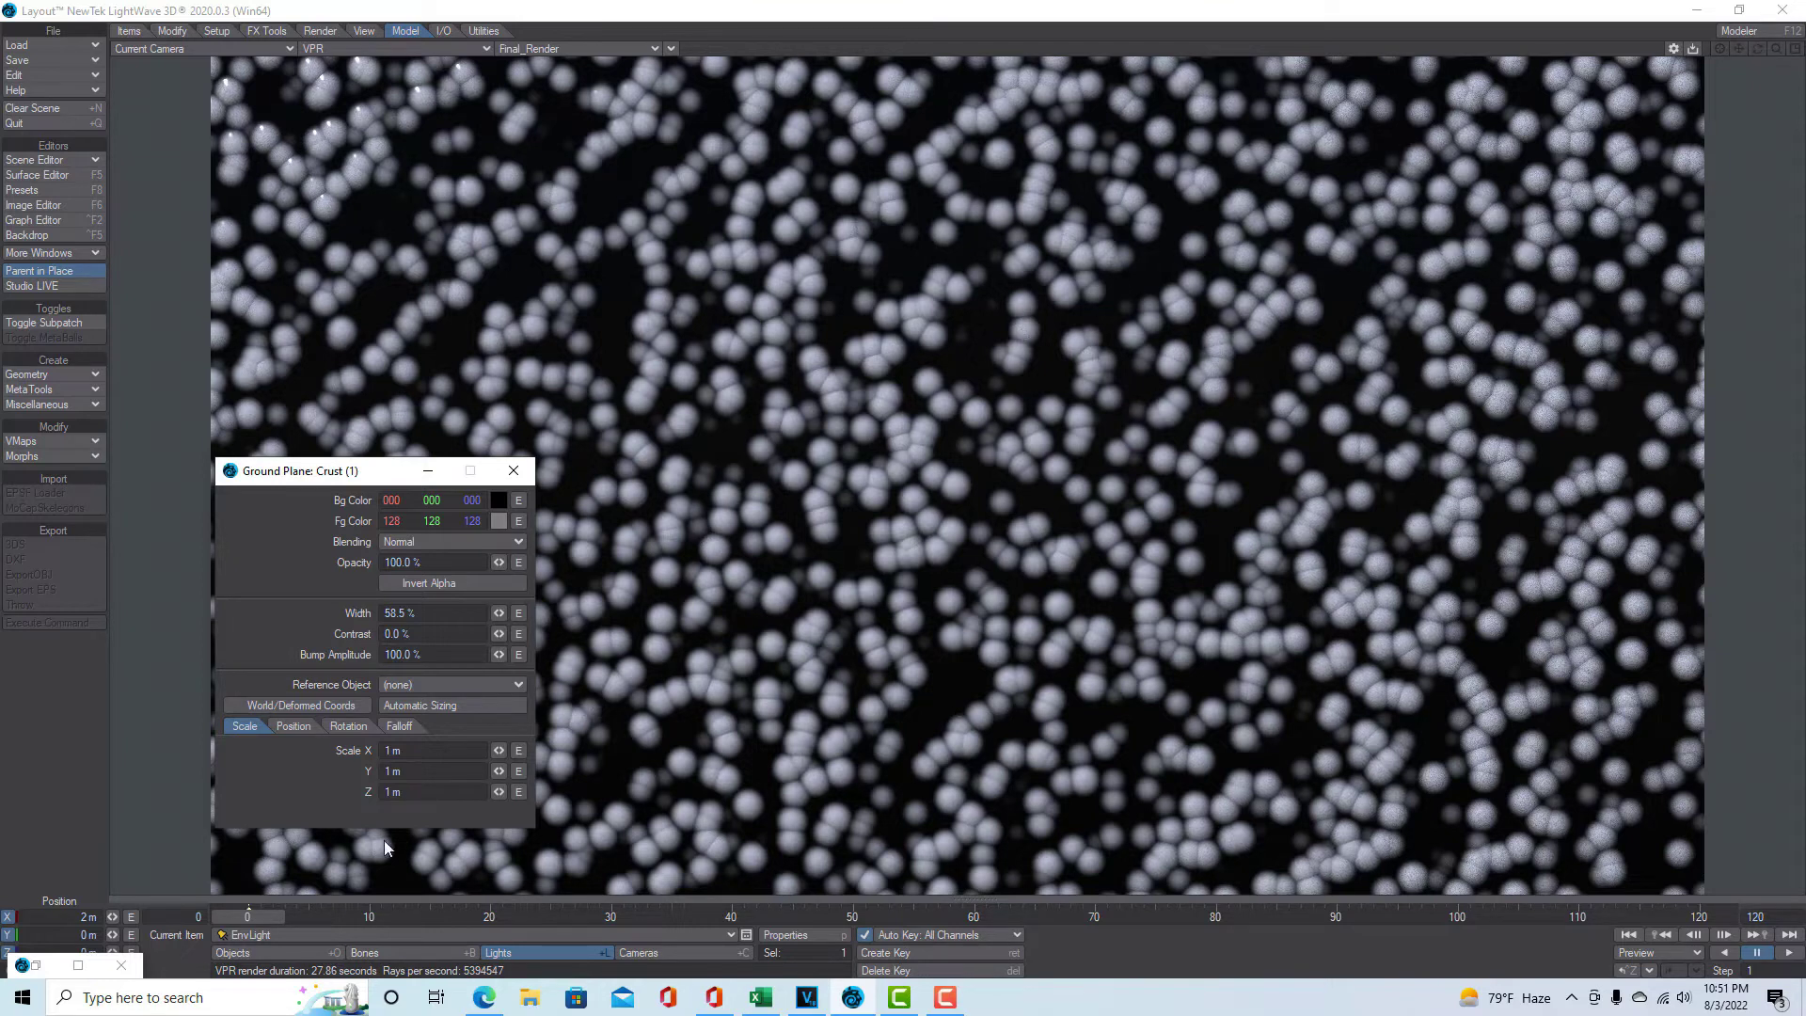
{"action": "left_click_drag", "start_coordinate": [421, 751], "coordinate": [121, 767]}
{"action": "type", "text": "4"}
{"action": "key", "text": "Return"}
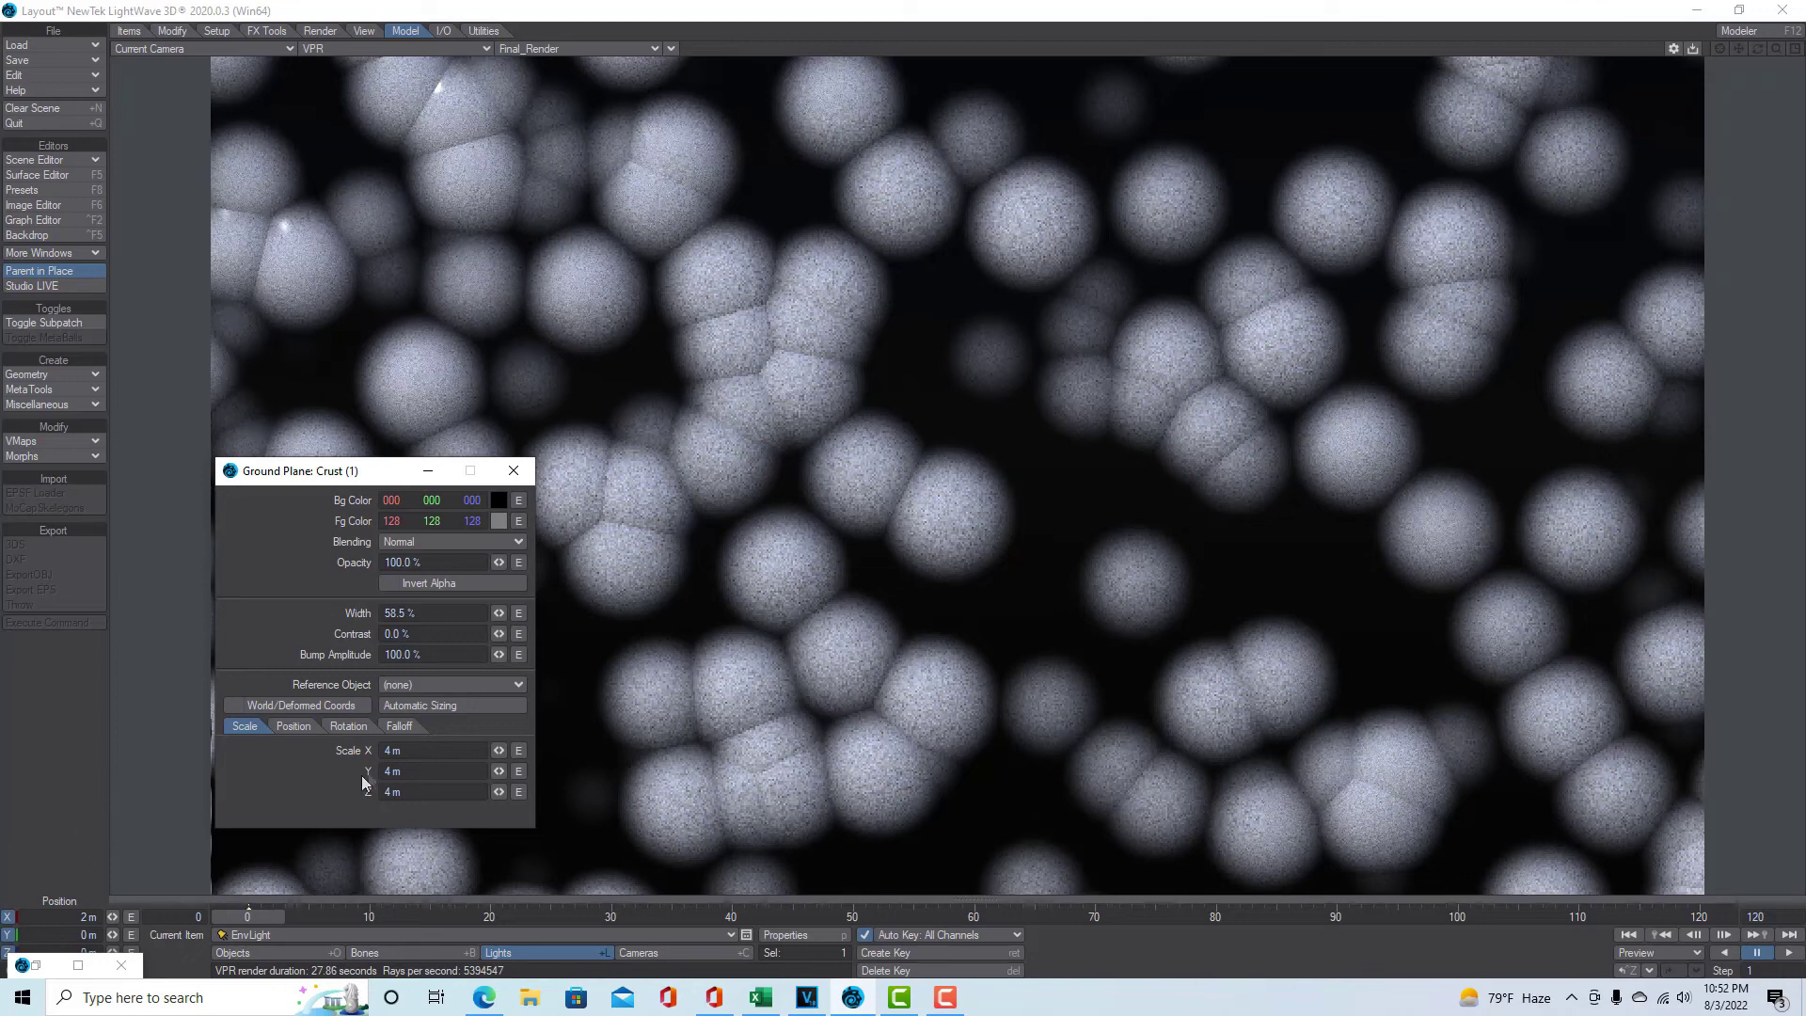
Reduce the Crust texture's Width to 4.5 %.
{"action": "left_click", "coordinate": [395, 750]}
{"action": "mouse_move", "coordinate": [498, 613]}
{"action": "left_mouse_down"}
{"action": "mouse_move", "coordinate": [417, 613]}
{"action": "mouse_move", "coordinate": [521, 616]}
{"action": "left_mouse_up"}
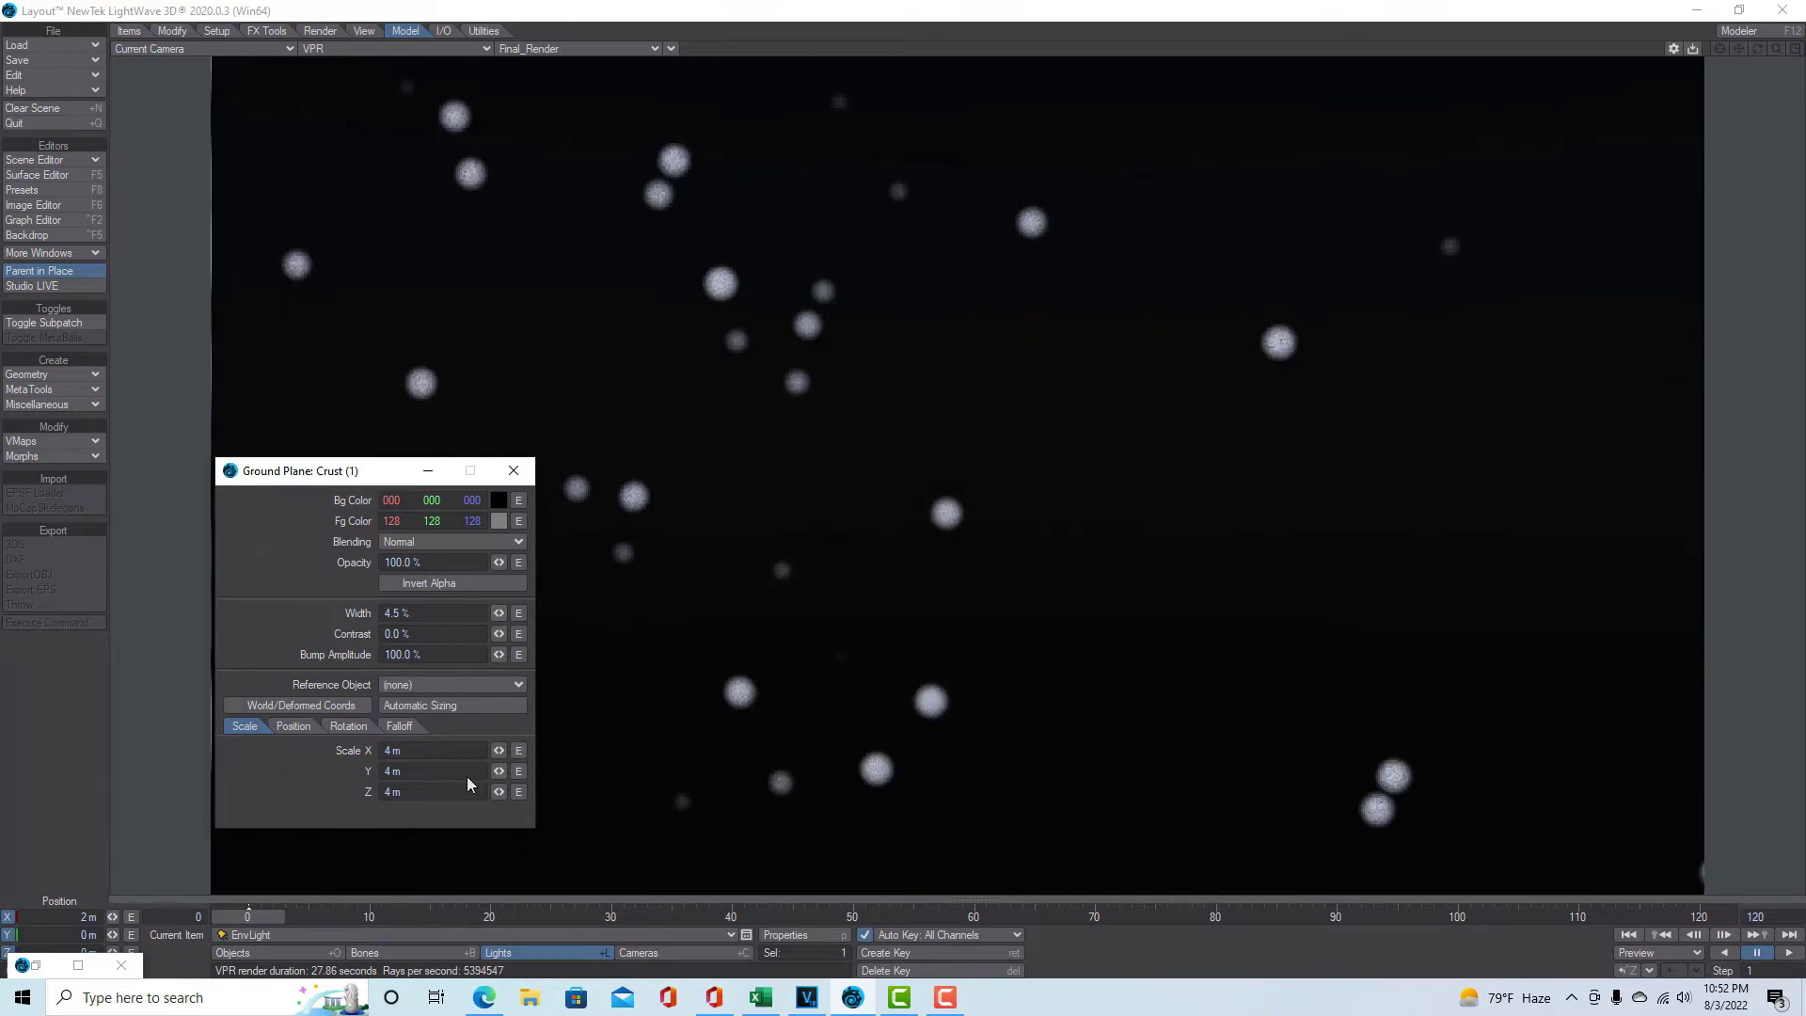
Set the Crust texture's X, Y and Z scale to 10 m.
{"action": "left_click", "coordinate": [419, 749]}
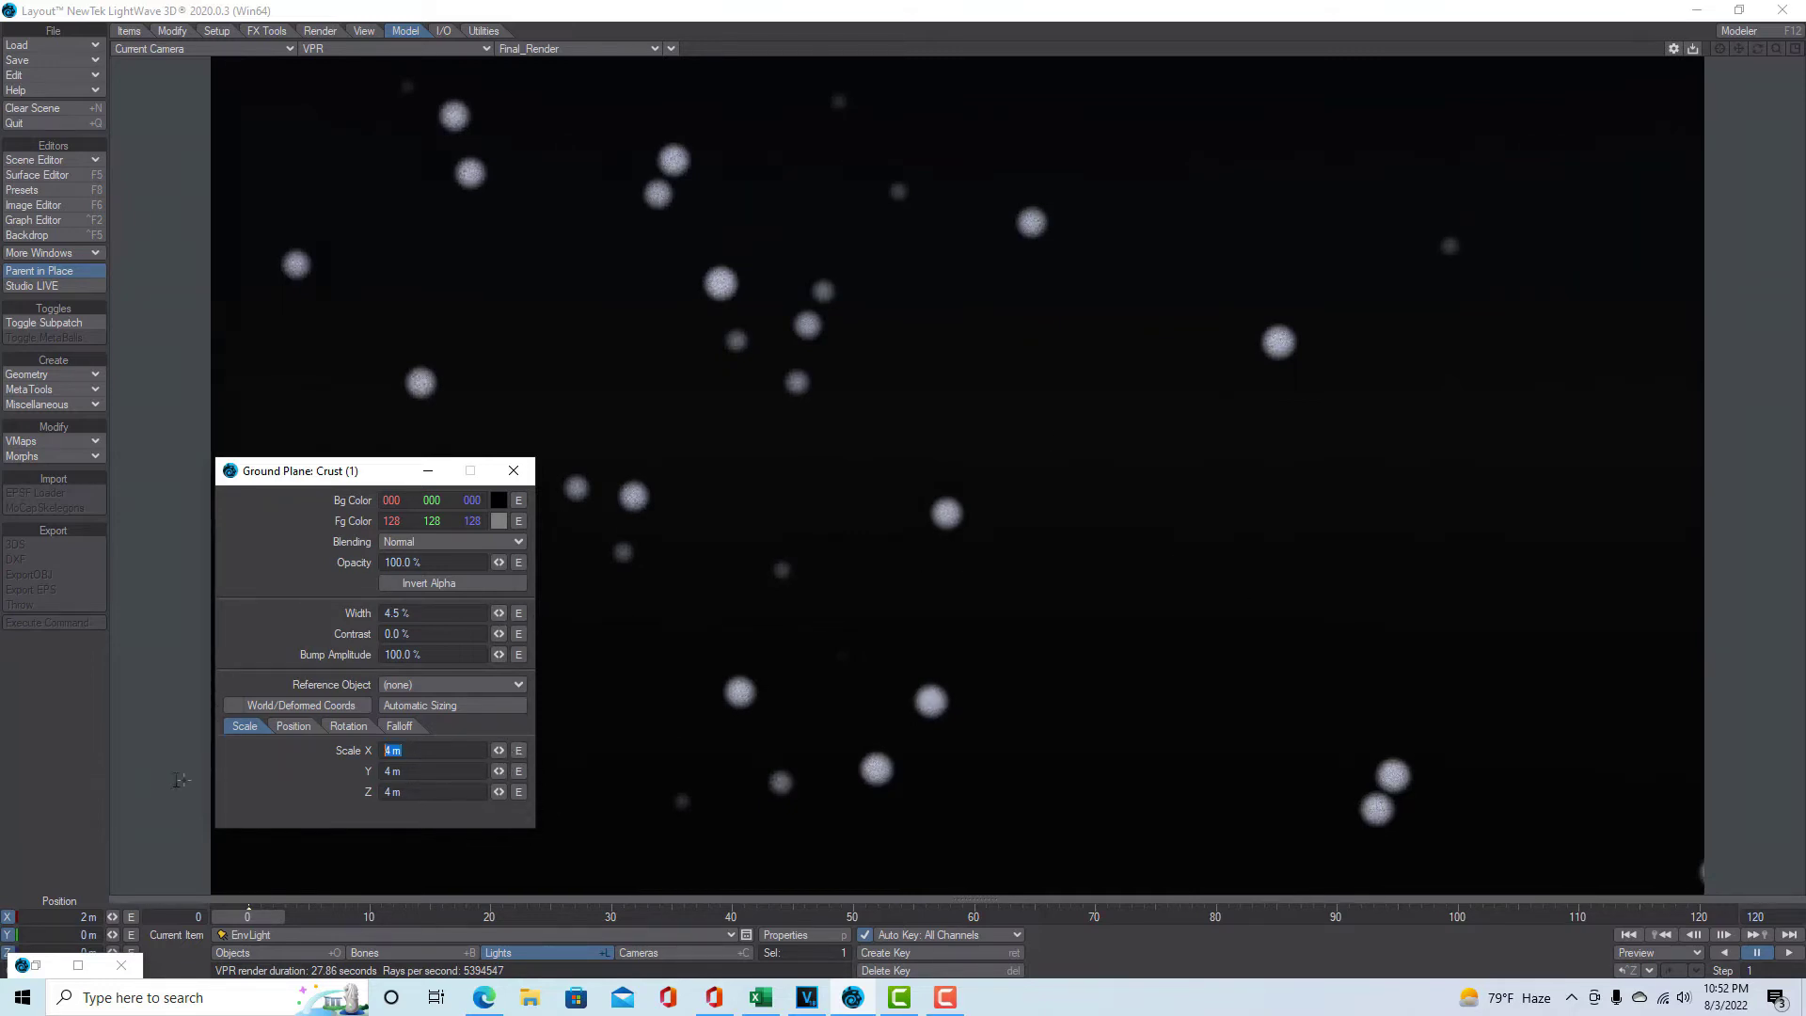
{"action": "type", "text": "10"}
{"action": "key", "text": "Tab"}
{"action": "type", "text": "1"}
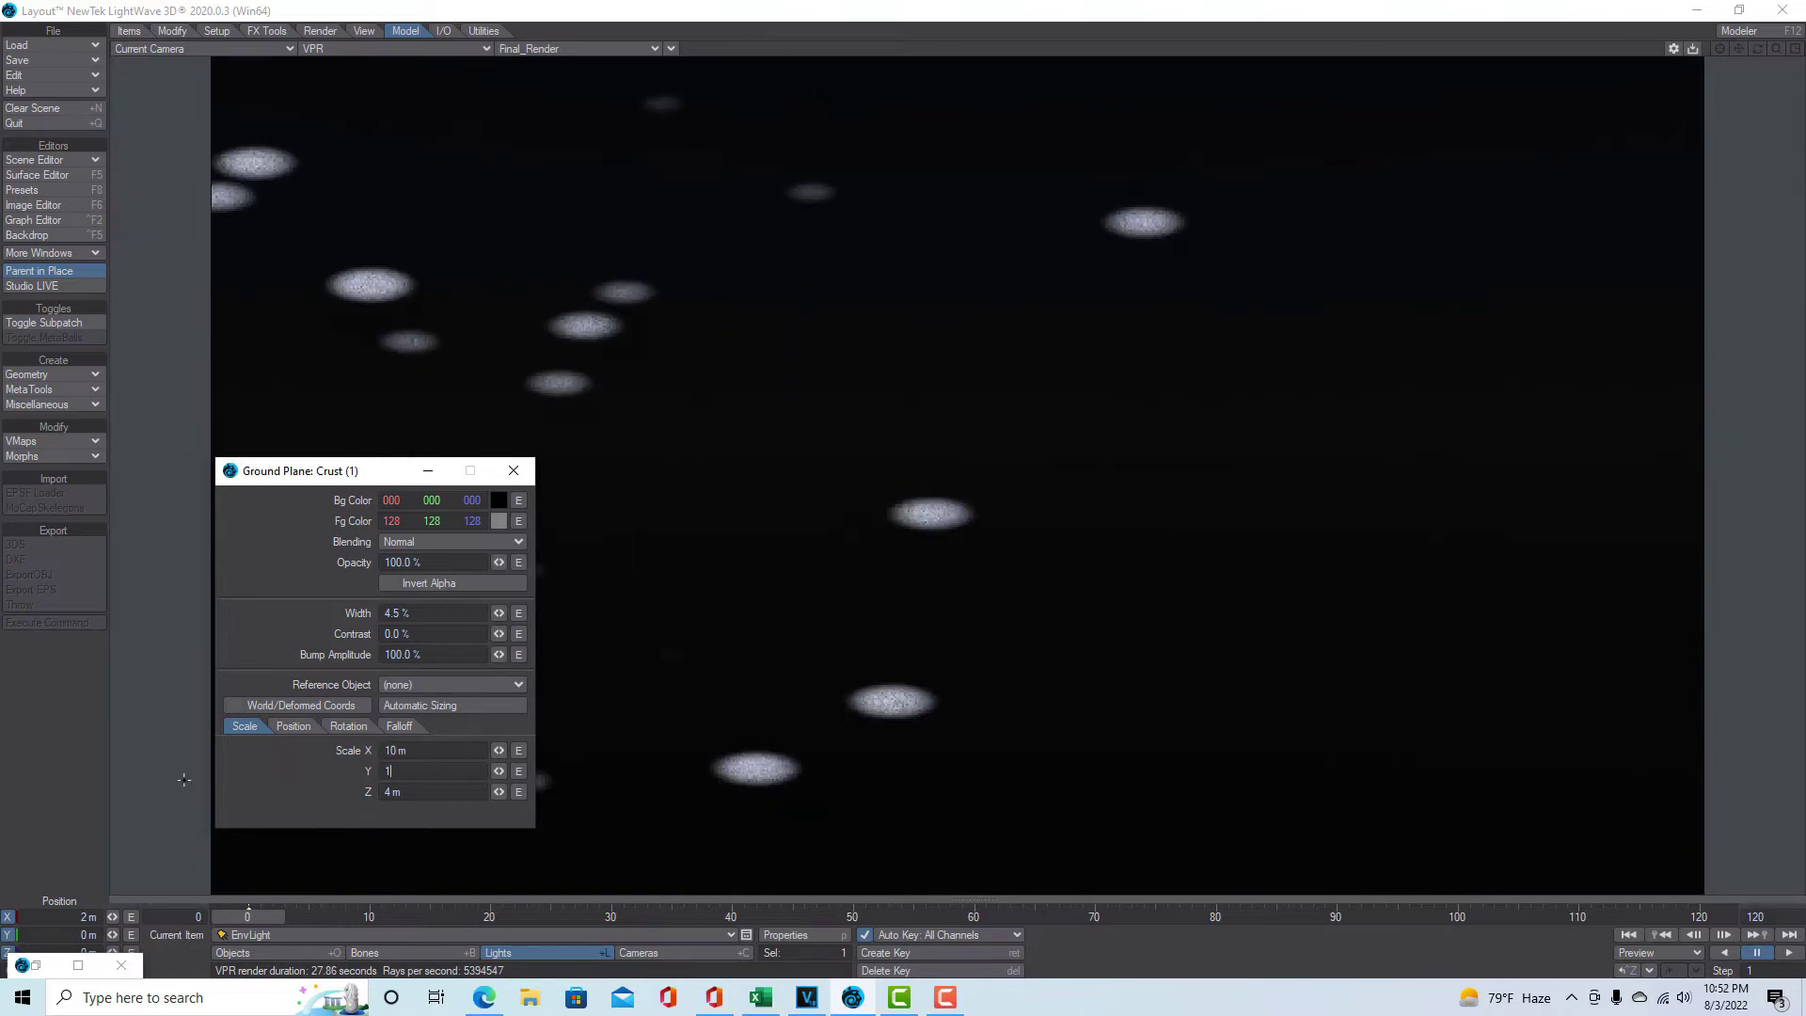
{"action": "type", "text": "0"}
{"action": "key", "text": "Tab"}
{"action": "type", "text": "10"}
{"action": "key", "text": "Tab"}
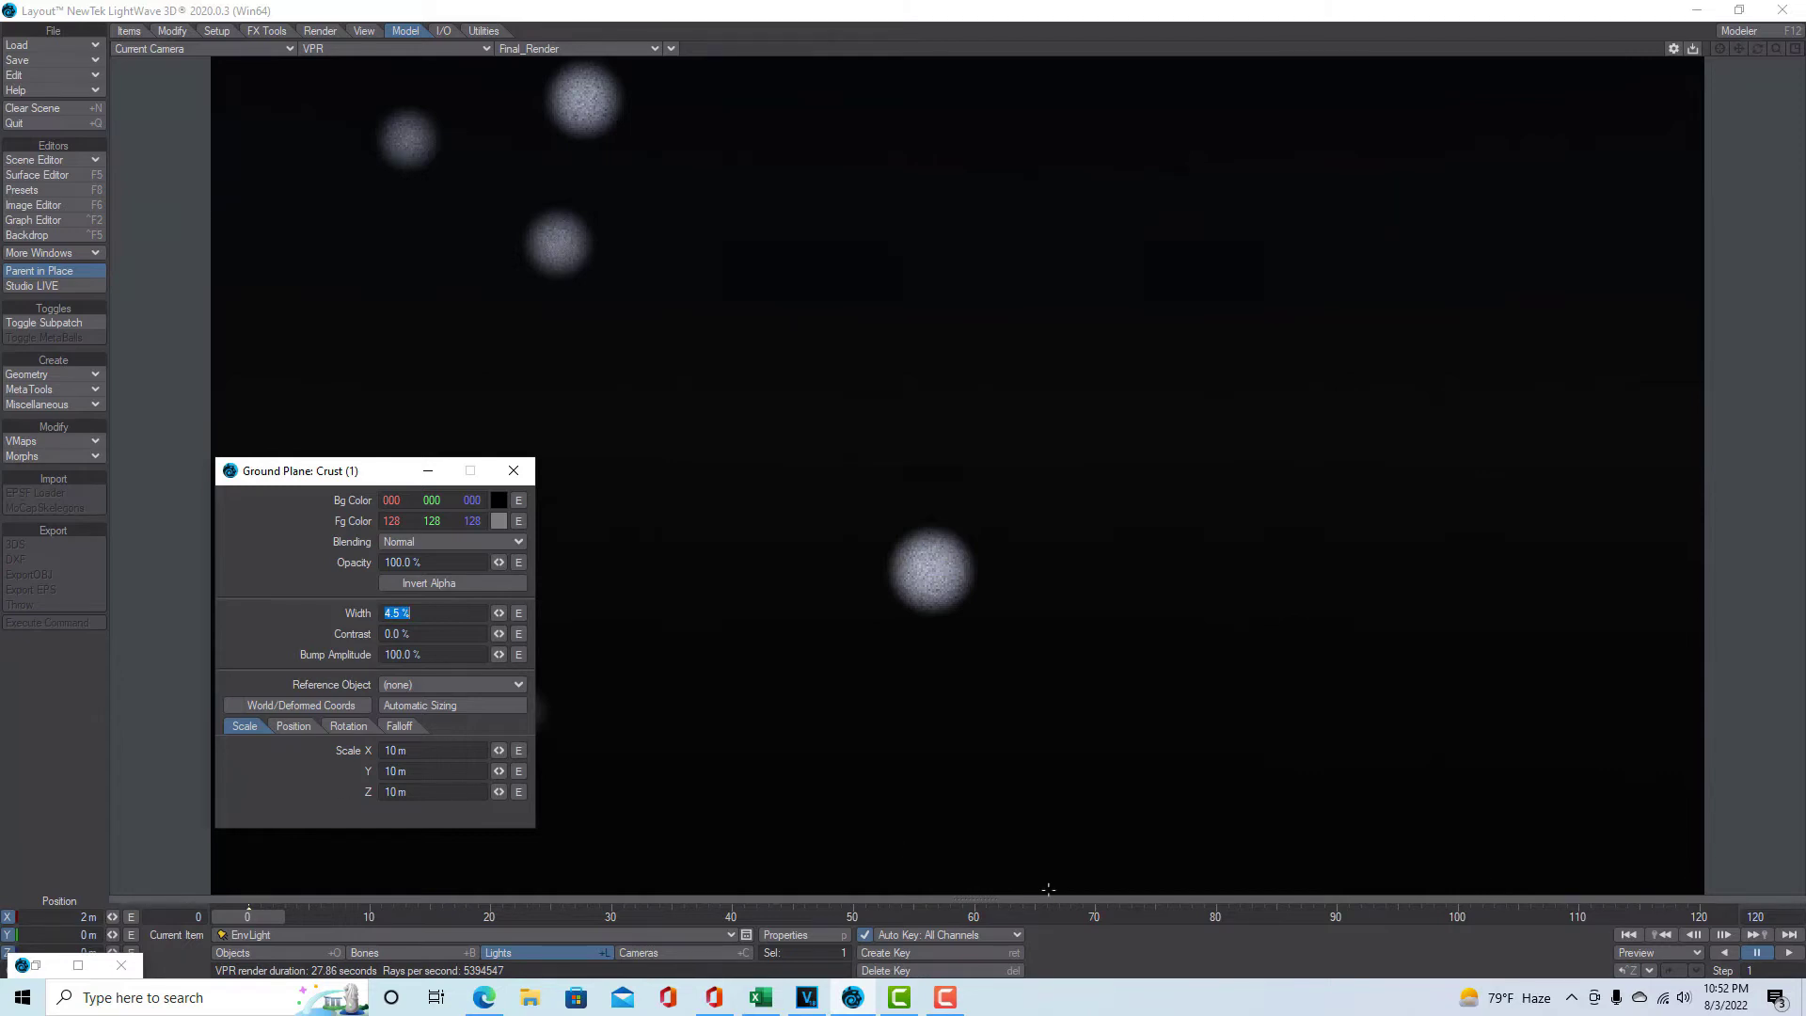
Select the camera and increase its lens focal length to 47.3 mm in the camera properties.
{"action": "left_click", "coordinate": [658, 953]}
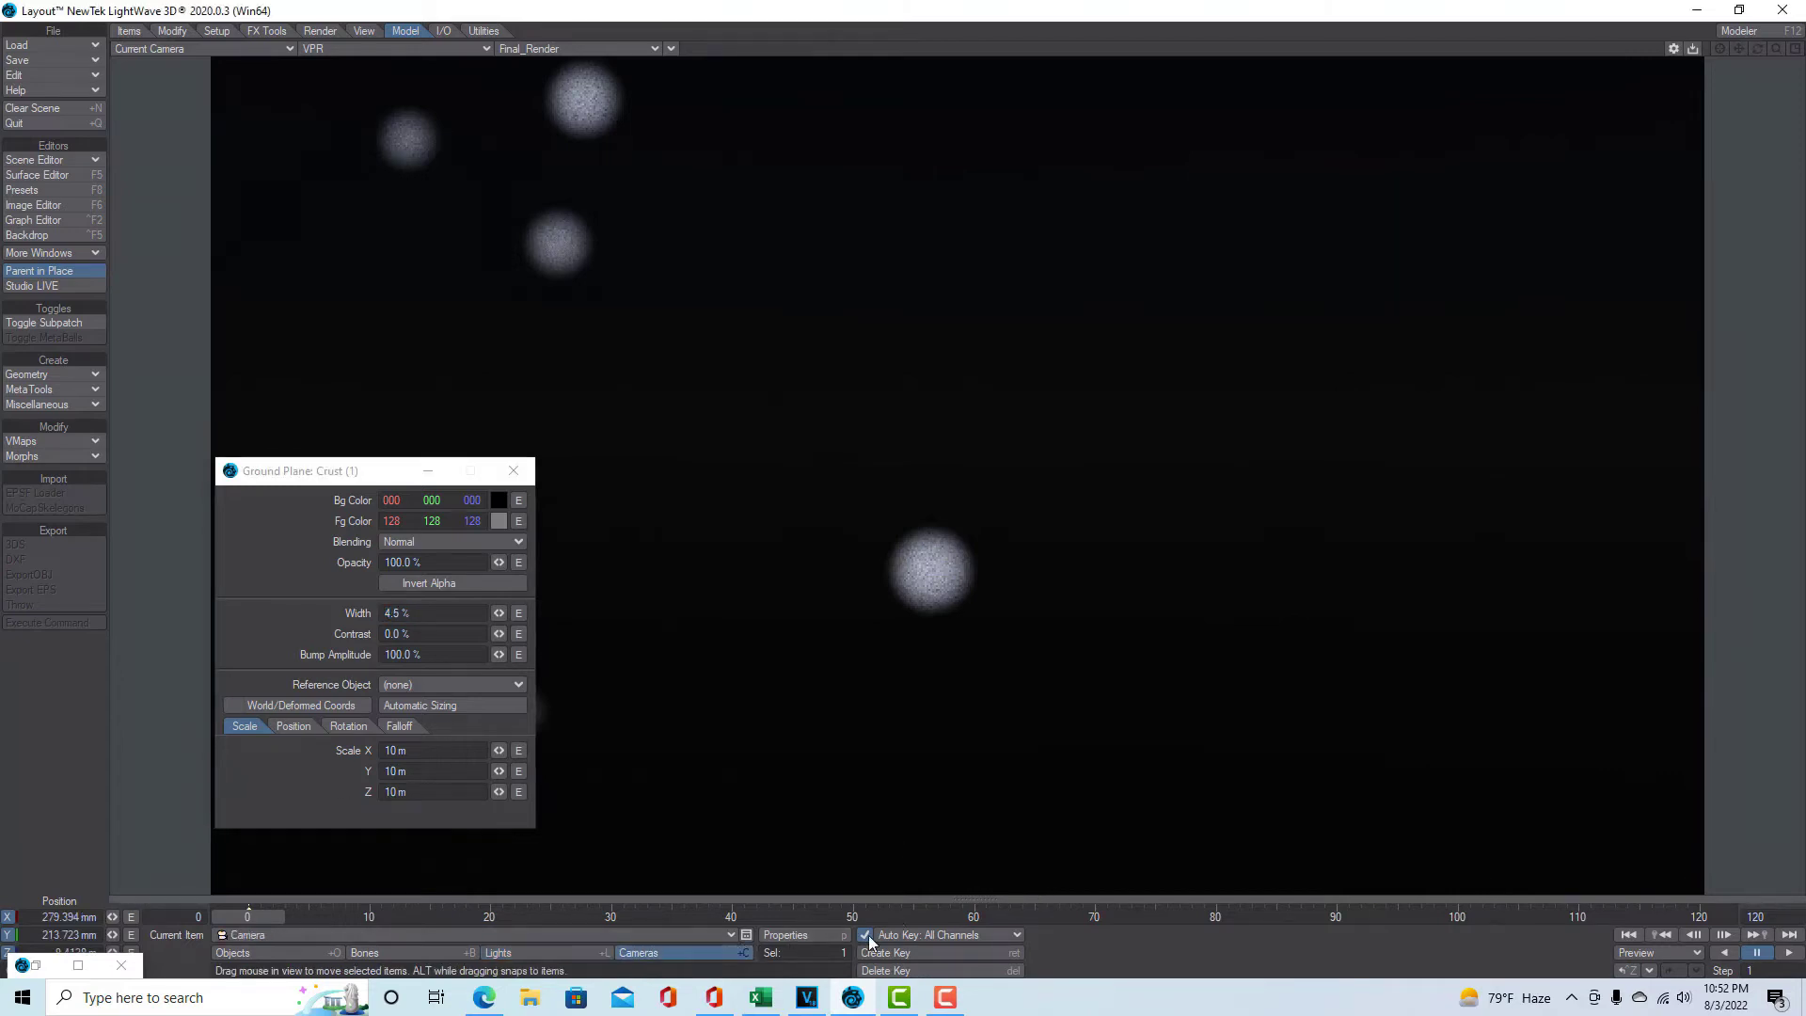
{"action": "left_click", "coordinate": [804, 934]}
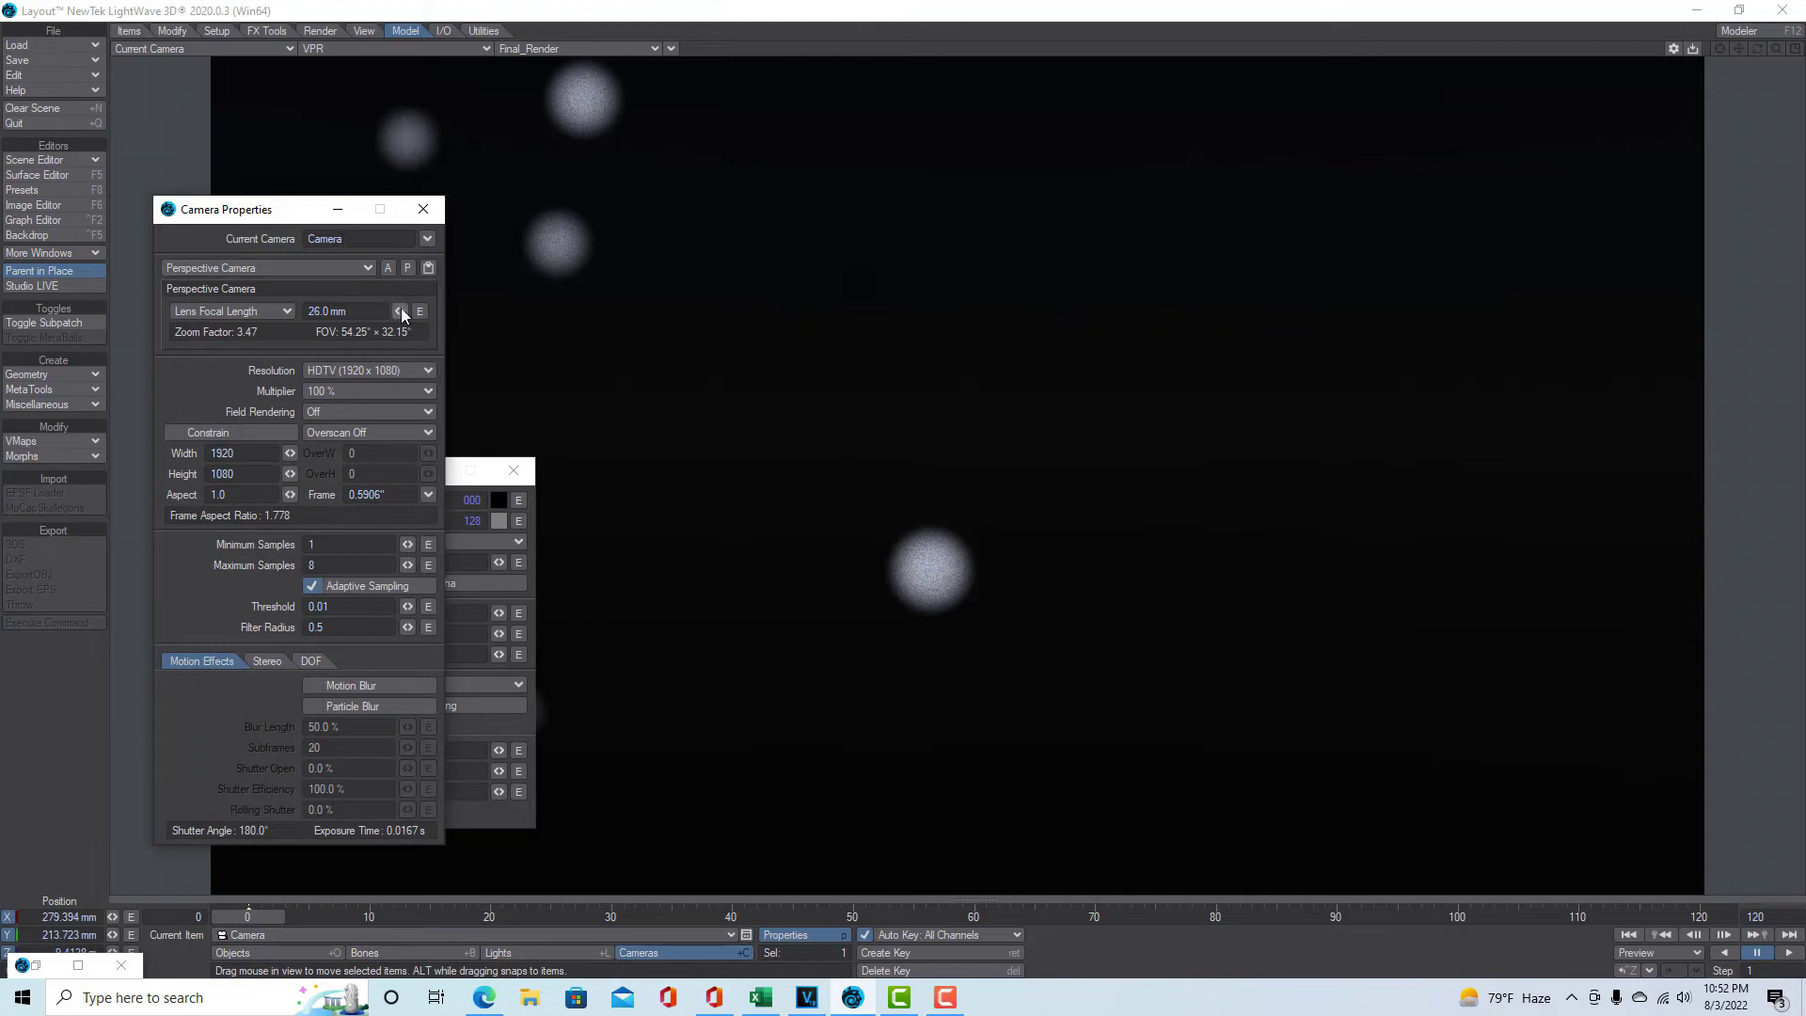
{"action": "left_click_drag", "start_coordinate": [401, 313], "coordinate": [470, 313]}
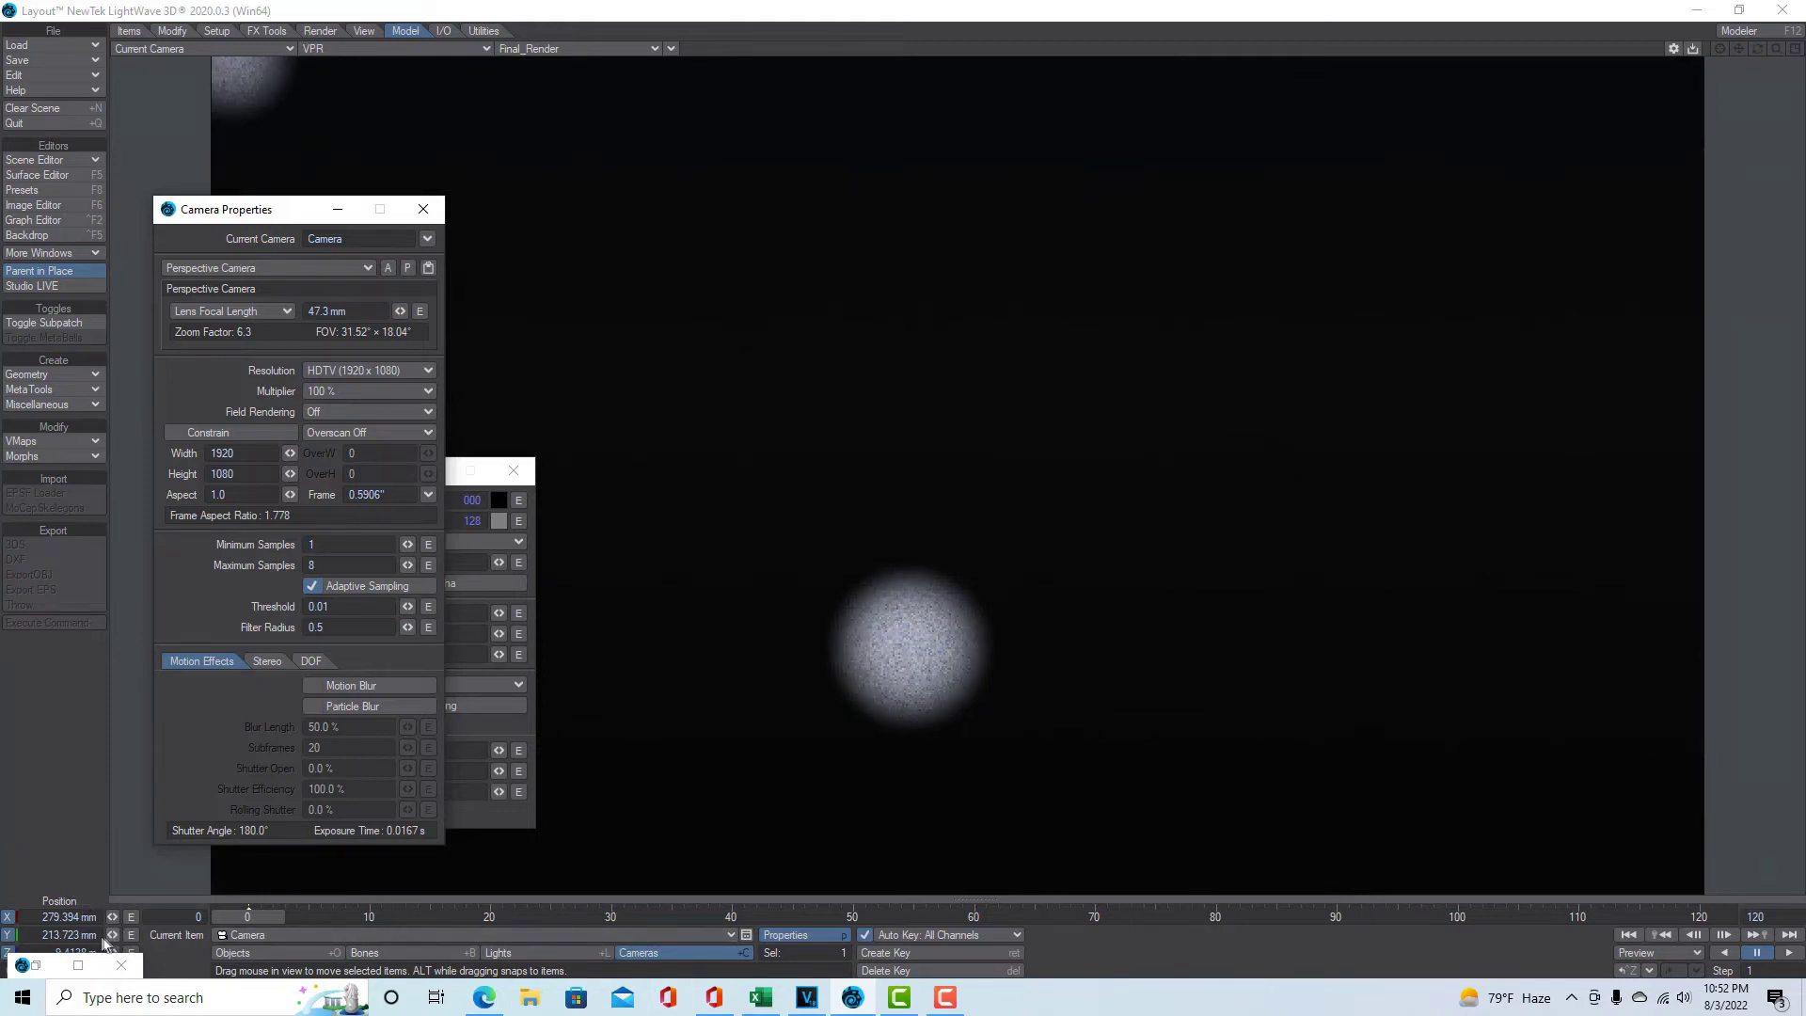
Lower the camera to a Y position of about -406.3 mm and rotate its heading to 5.60°.
{"action": "mouse_move", "coordinate": [112, 940]}
{"action": "left_mouse_down"}
{"action": "mouse_move", "coordinate": [70, 940]}
{"action": "mouse_move", "coordinate": [117, 920]}
{"action": "left_mouse_up"}
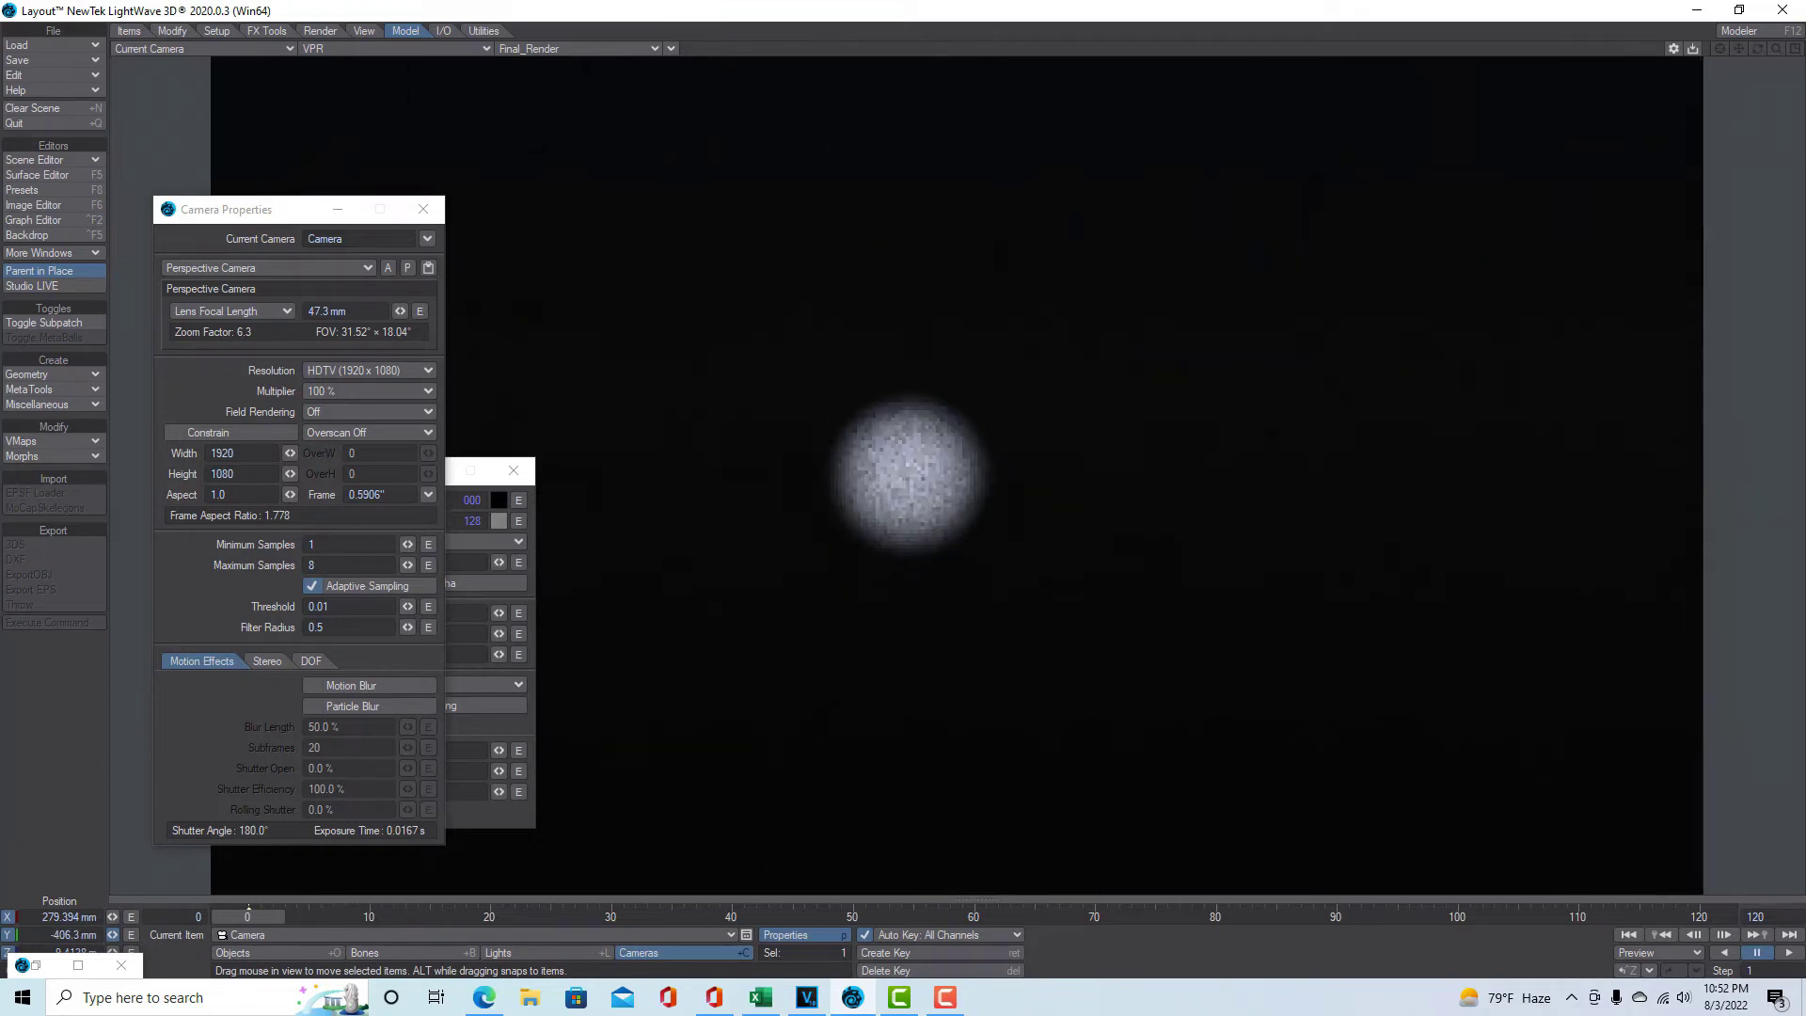
{"action": "key", "text": "y"}
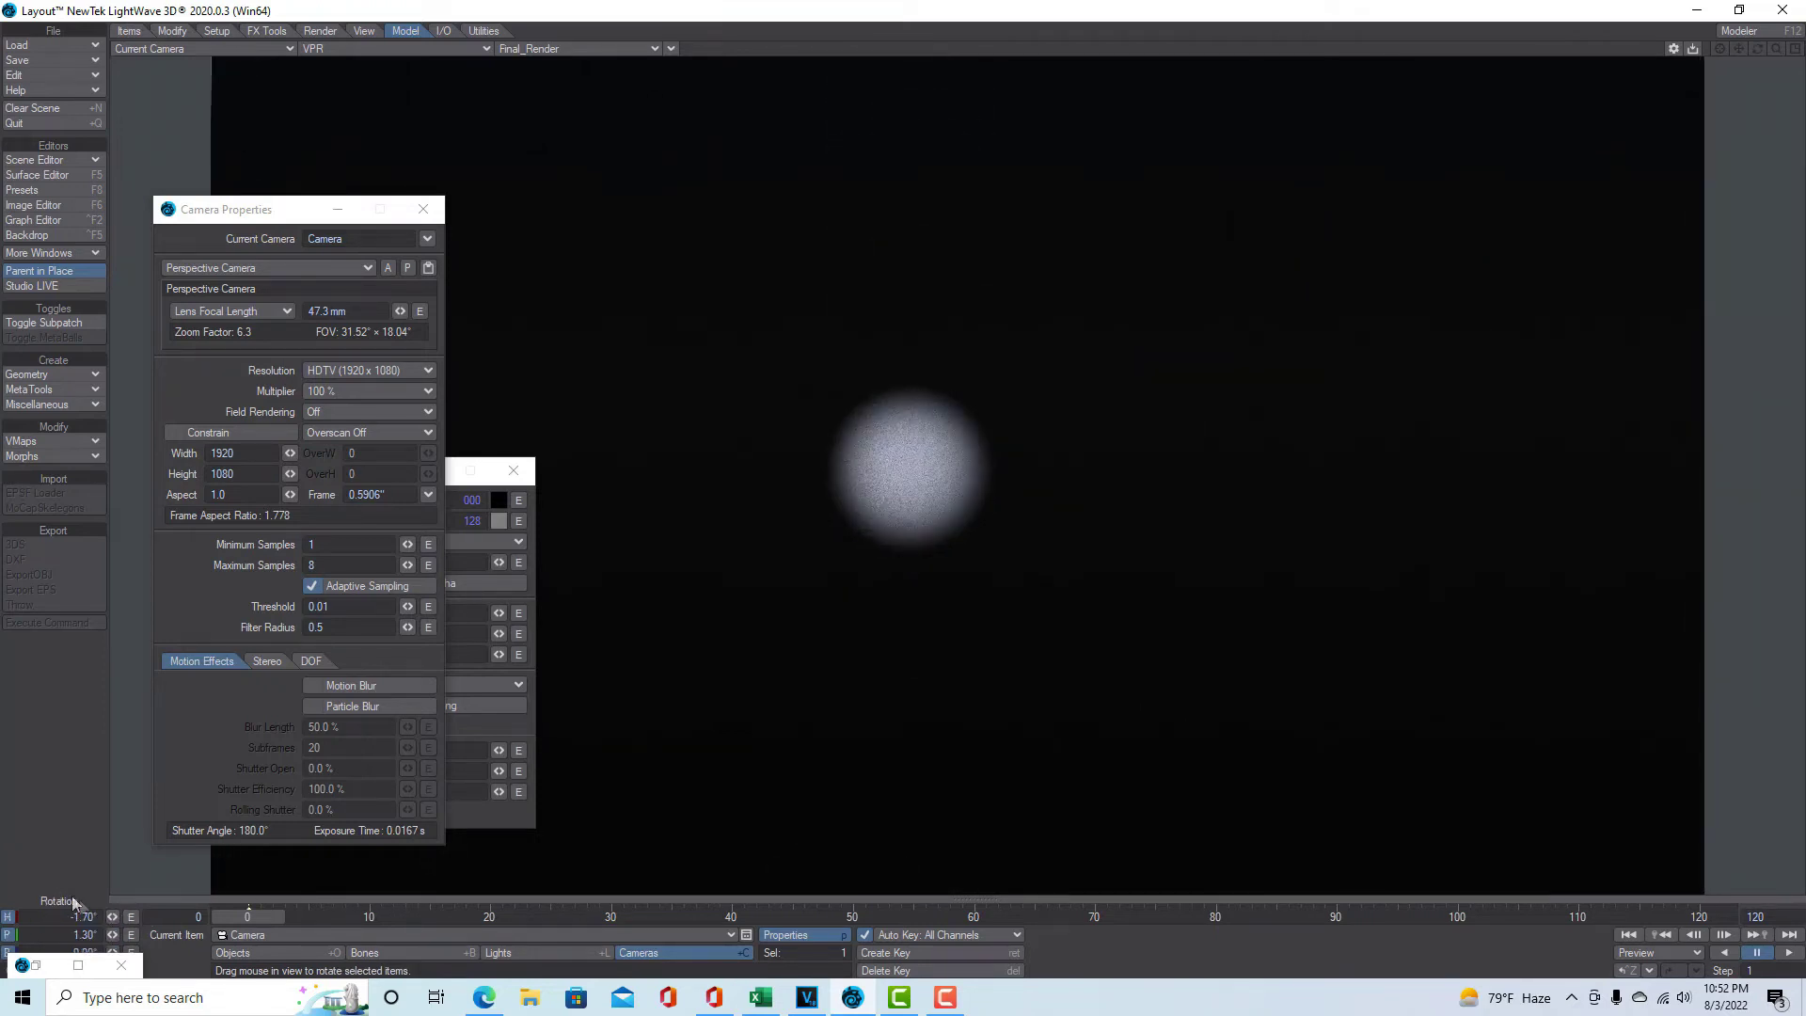
{"action": "left_click_drag", "start_coordinate": [111, 918], "coordinate": [174, 918]}
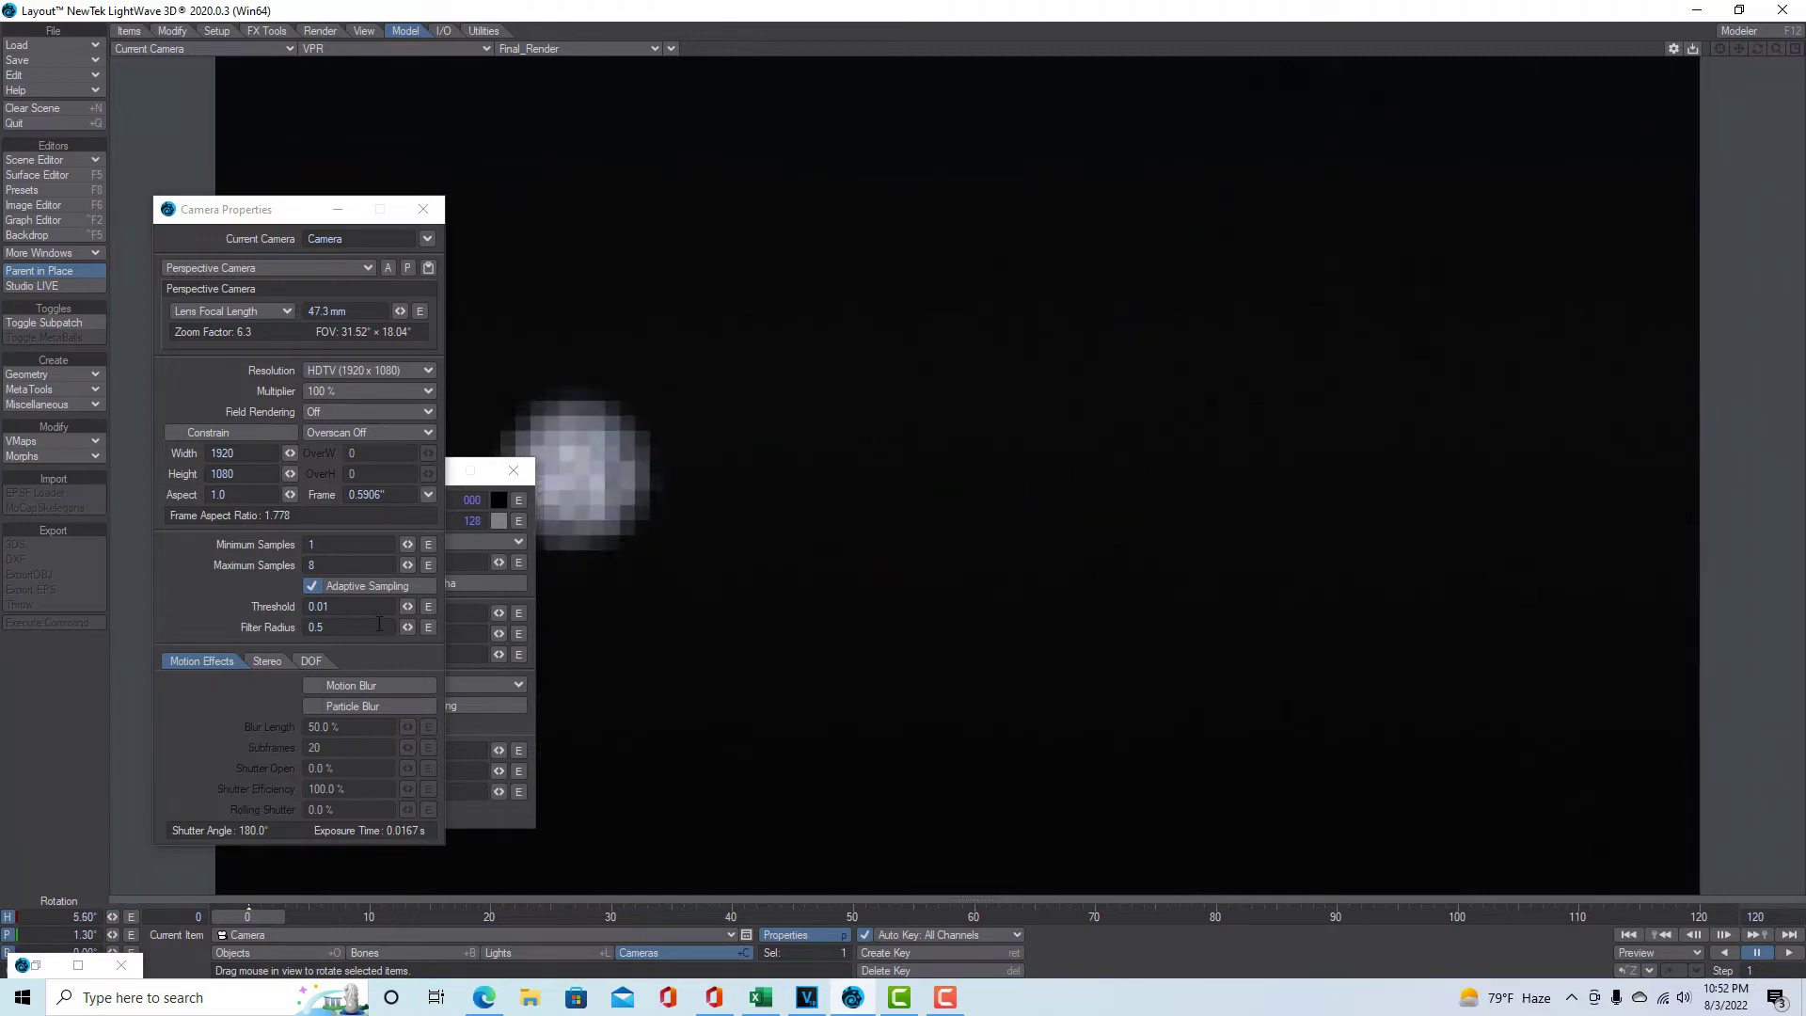
Move the Camera Properties and Crust windows clear of the crust spot and set the Crust X, Y and Z scale to 20 m.
{"action": "left_click_drag", "start_coordinate": [342, 213], "coordinate": [1219, 215]}
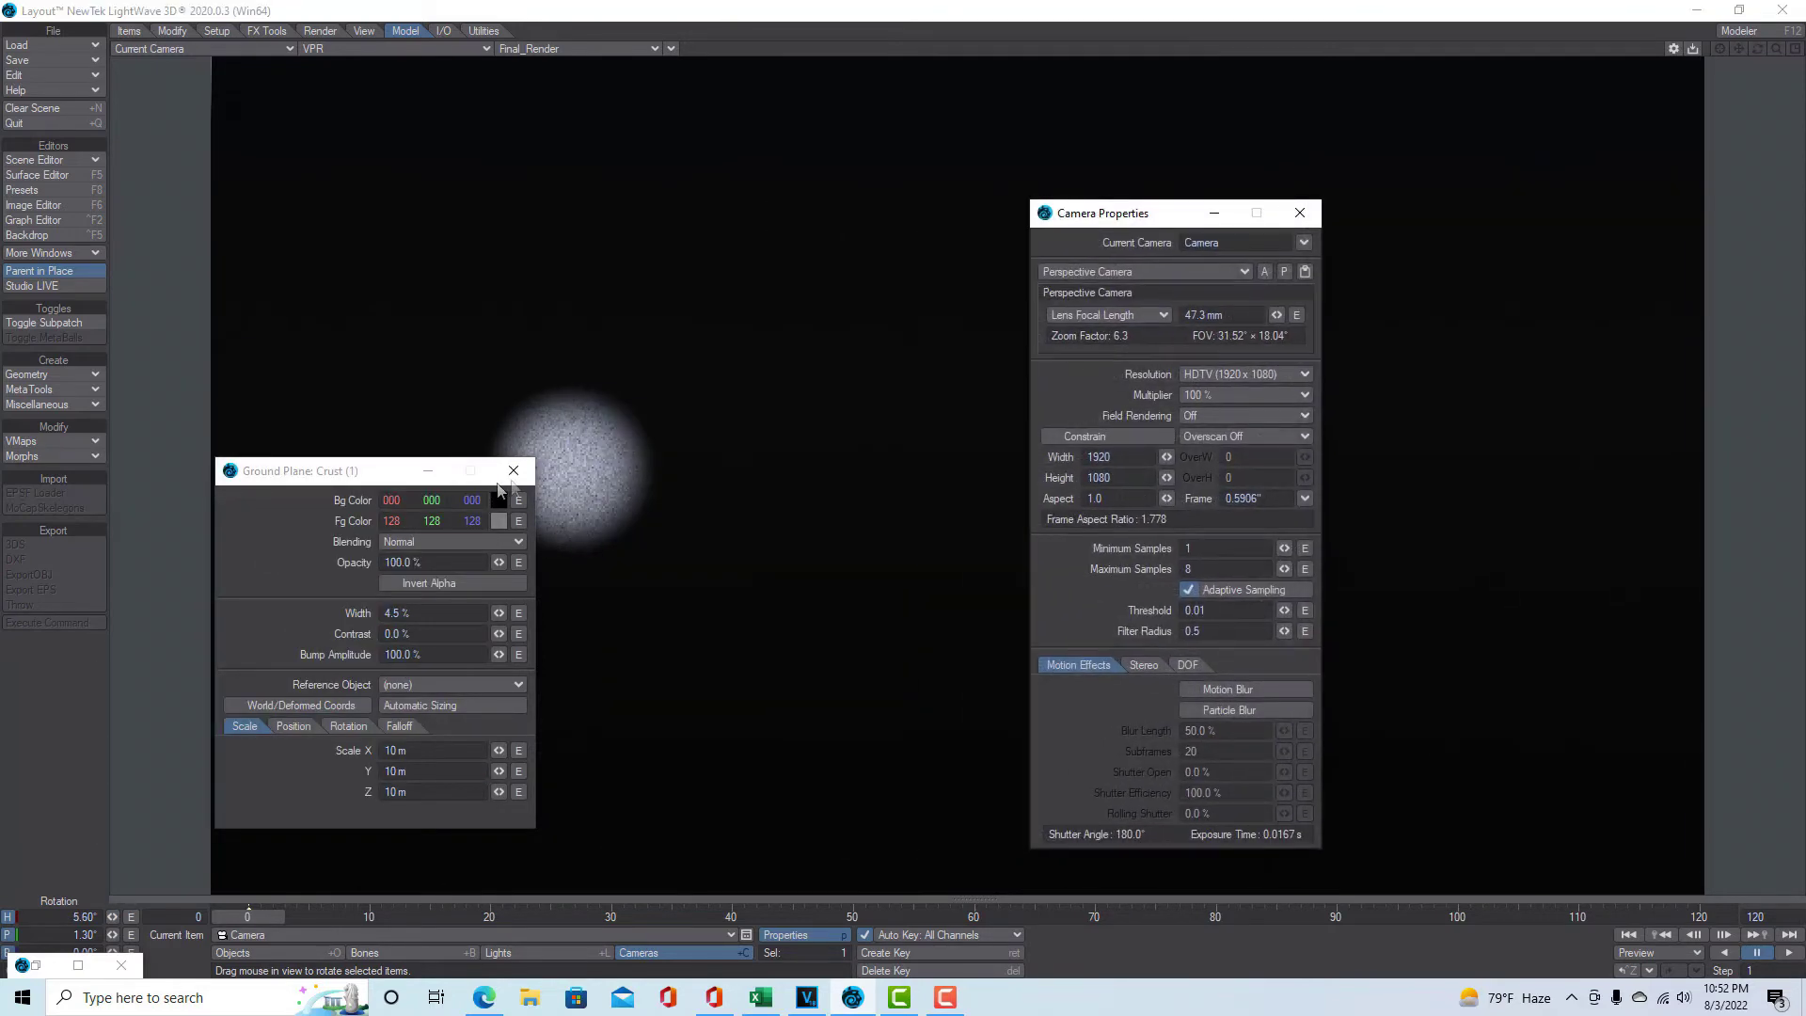
{"action": "left_click_drag", "start_coordinate": [392, 475], "coordinate": [863, 623]}
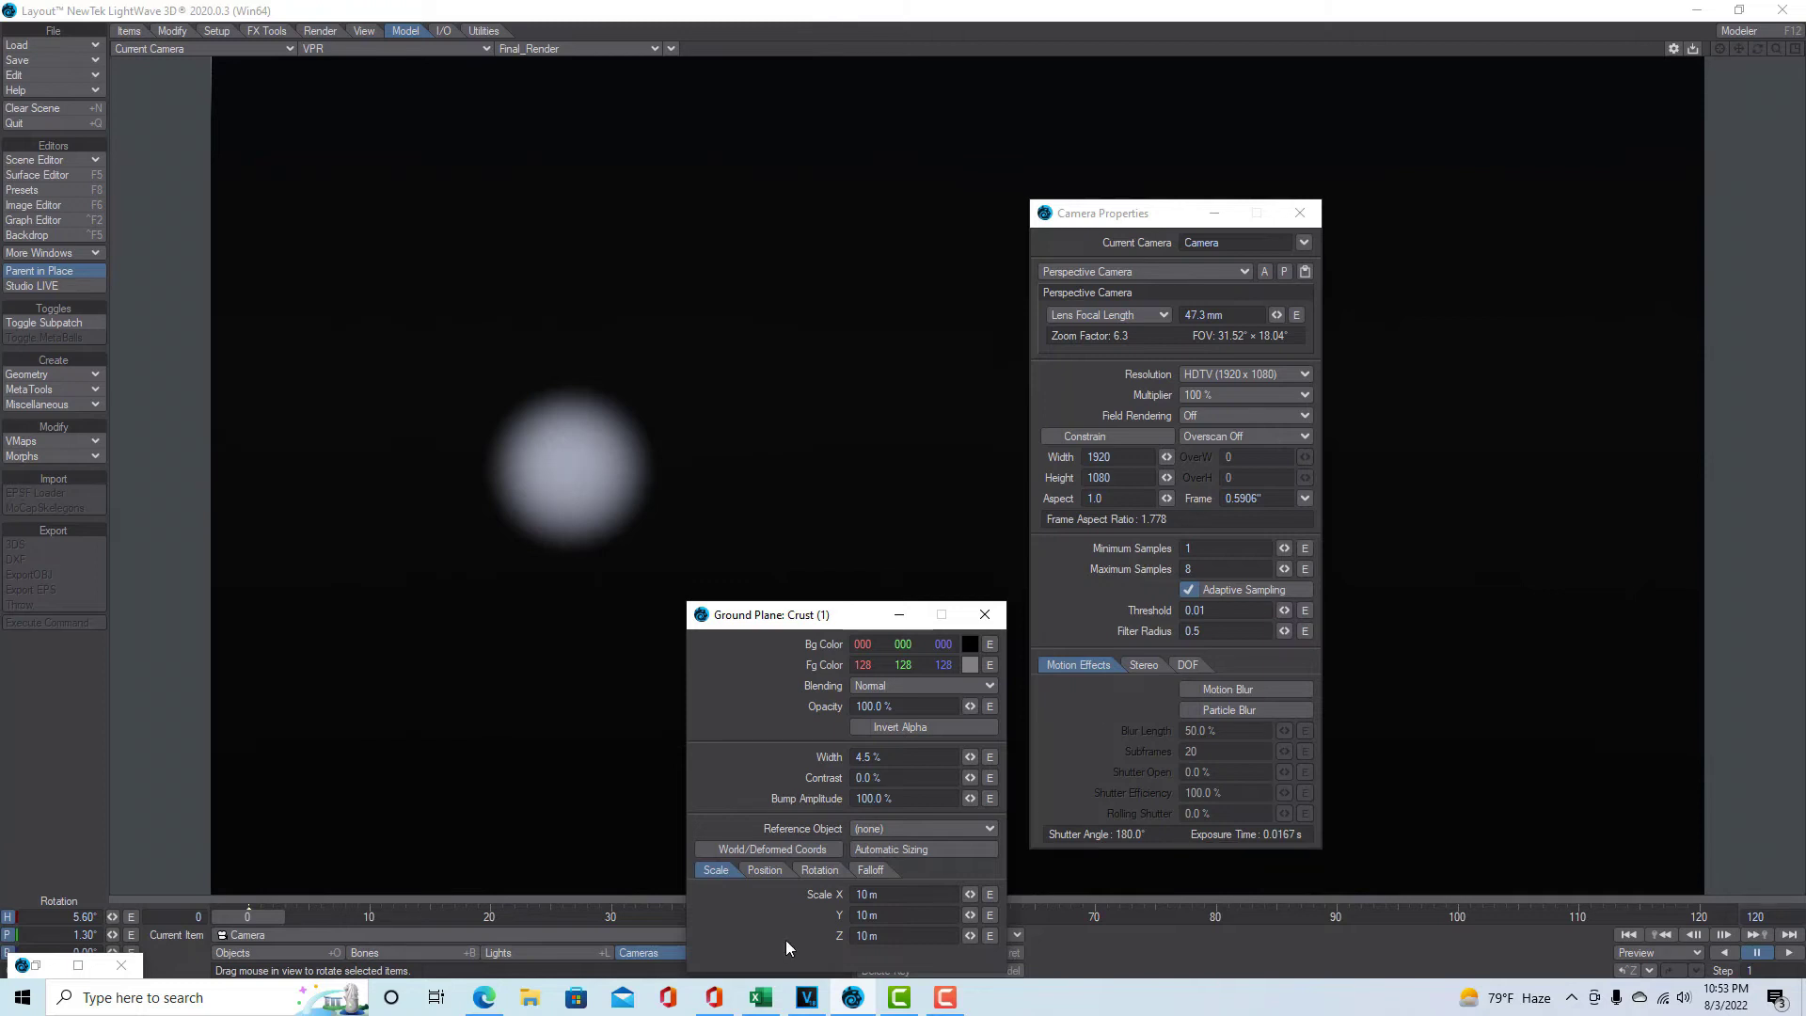
{"action": "left_click_drag", "start_coordinate": [888, 894], "coordinate": [834, 893]}
{"action": "type", "text": "20"}
{"action": "key", "text": "Tab"}
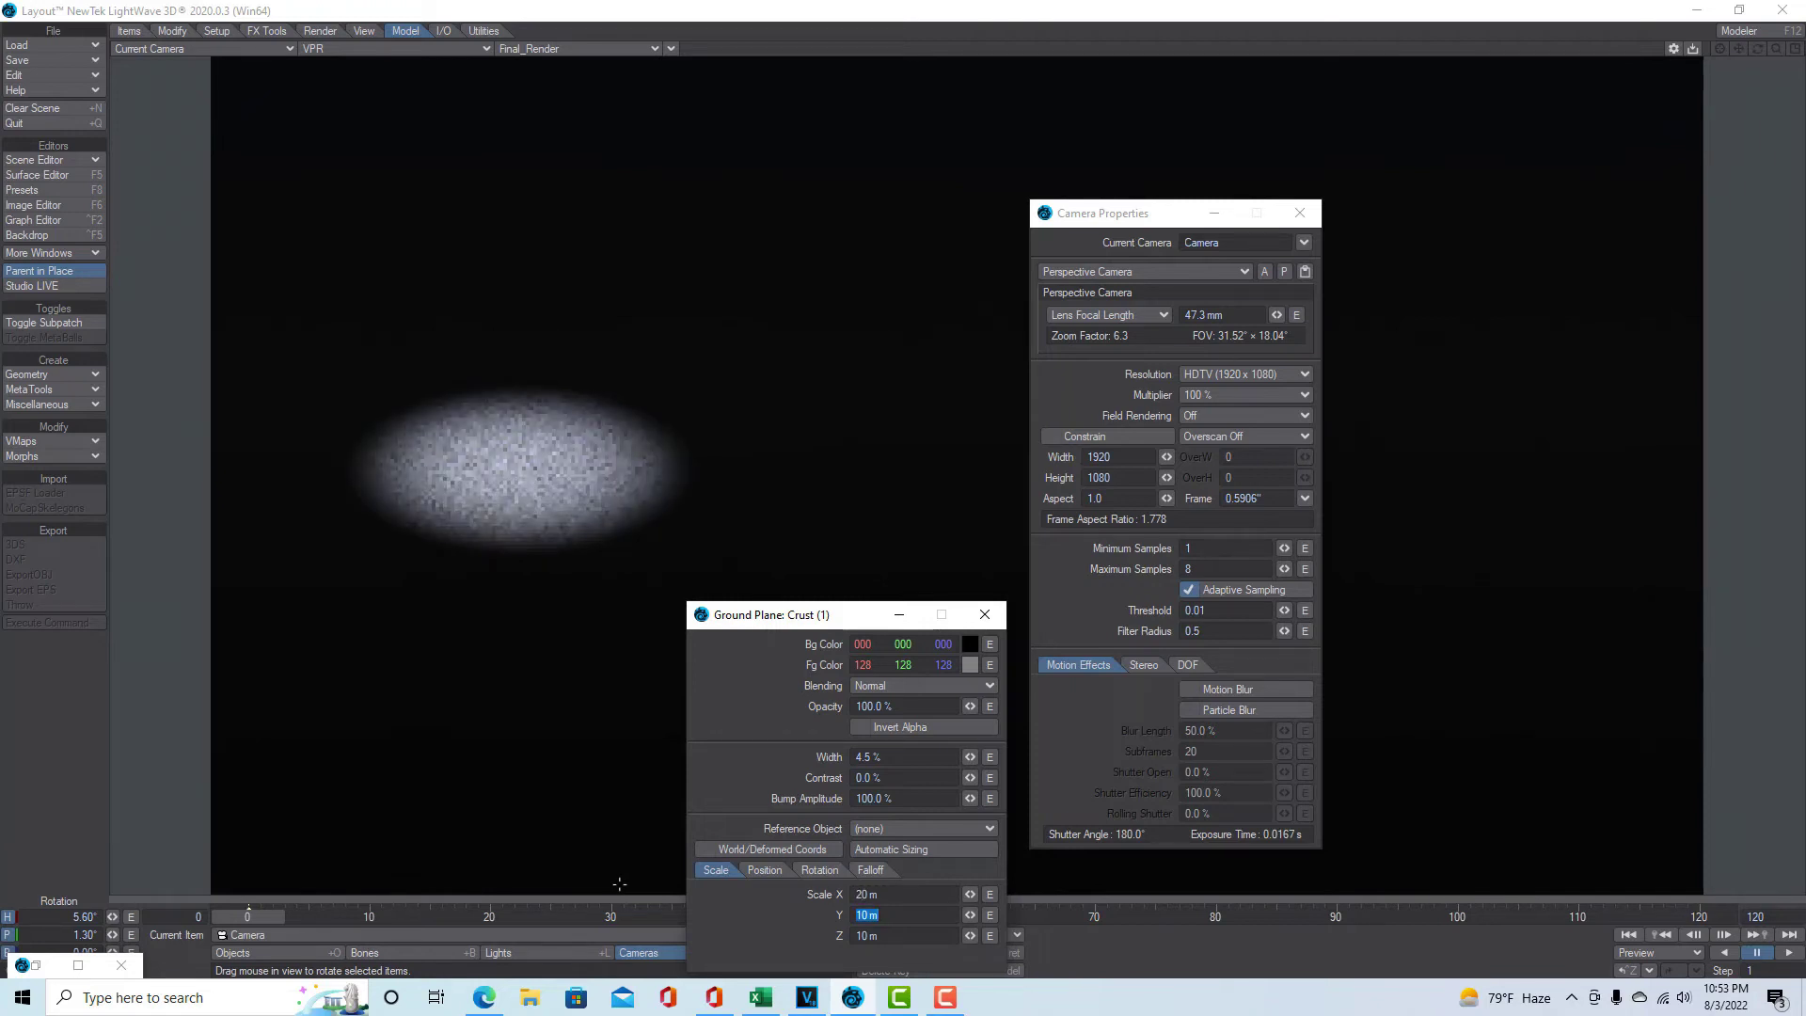
{"action": "key", "text": "Tab"}
{"action": "type", "text": "2"}
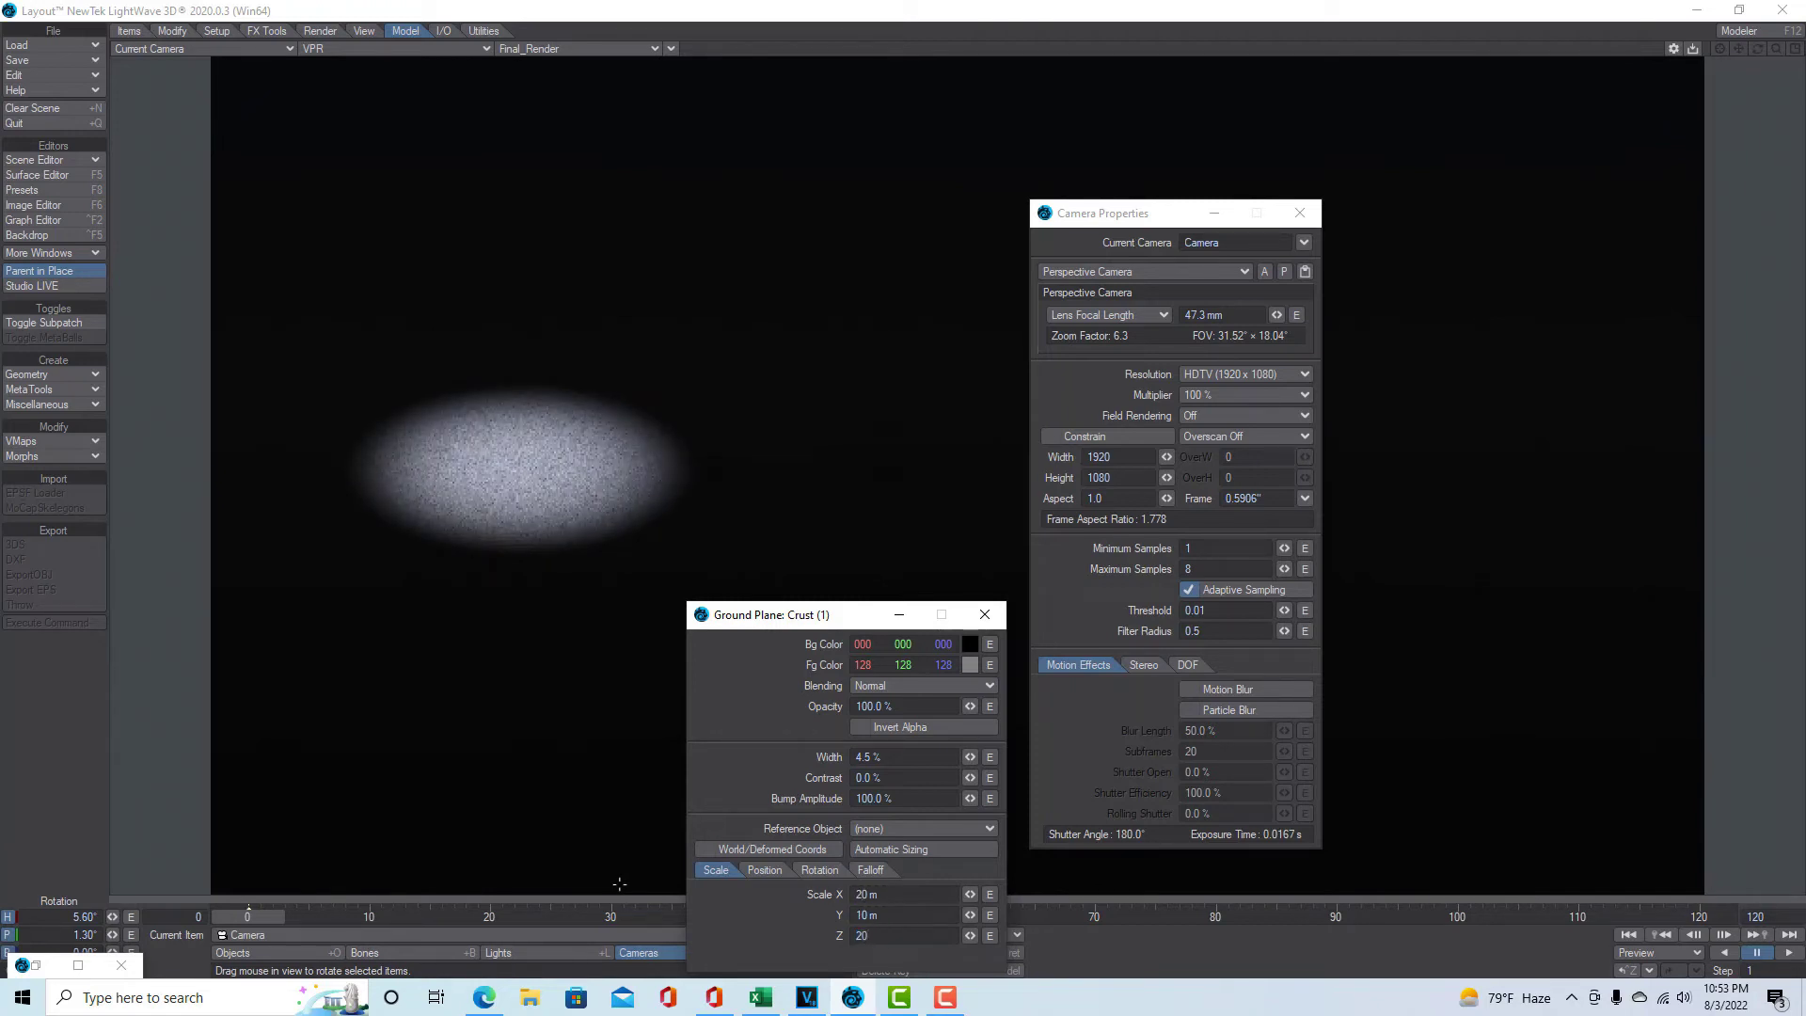
{"action": "key", "text": "Return"}
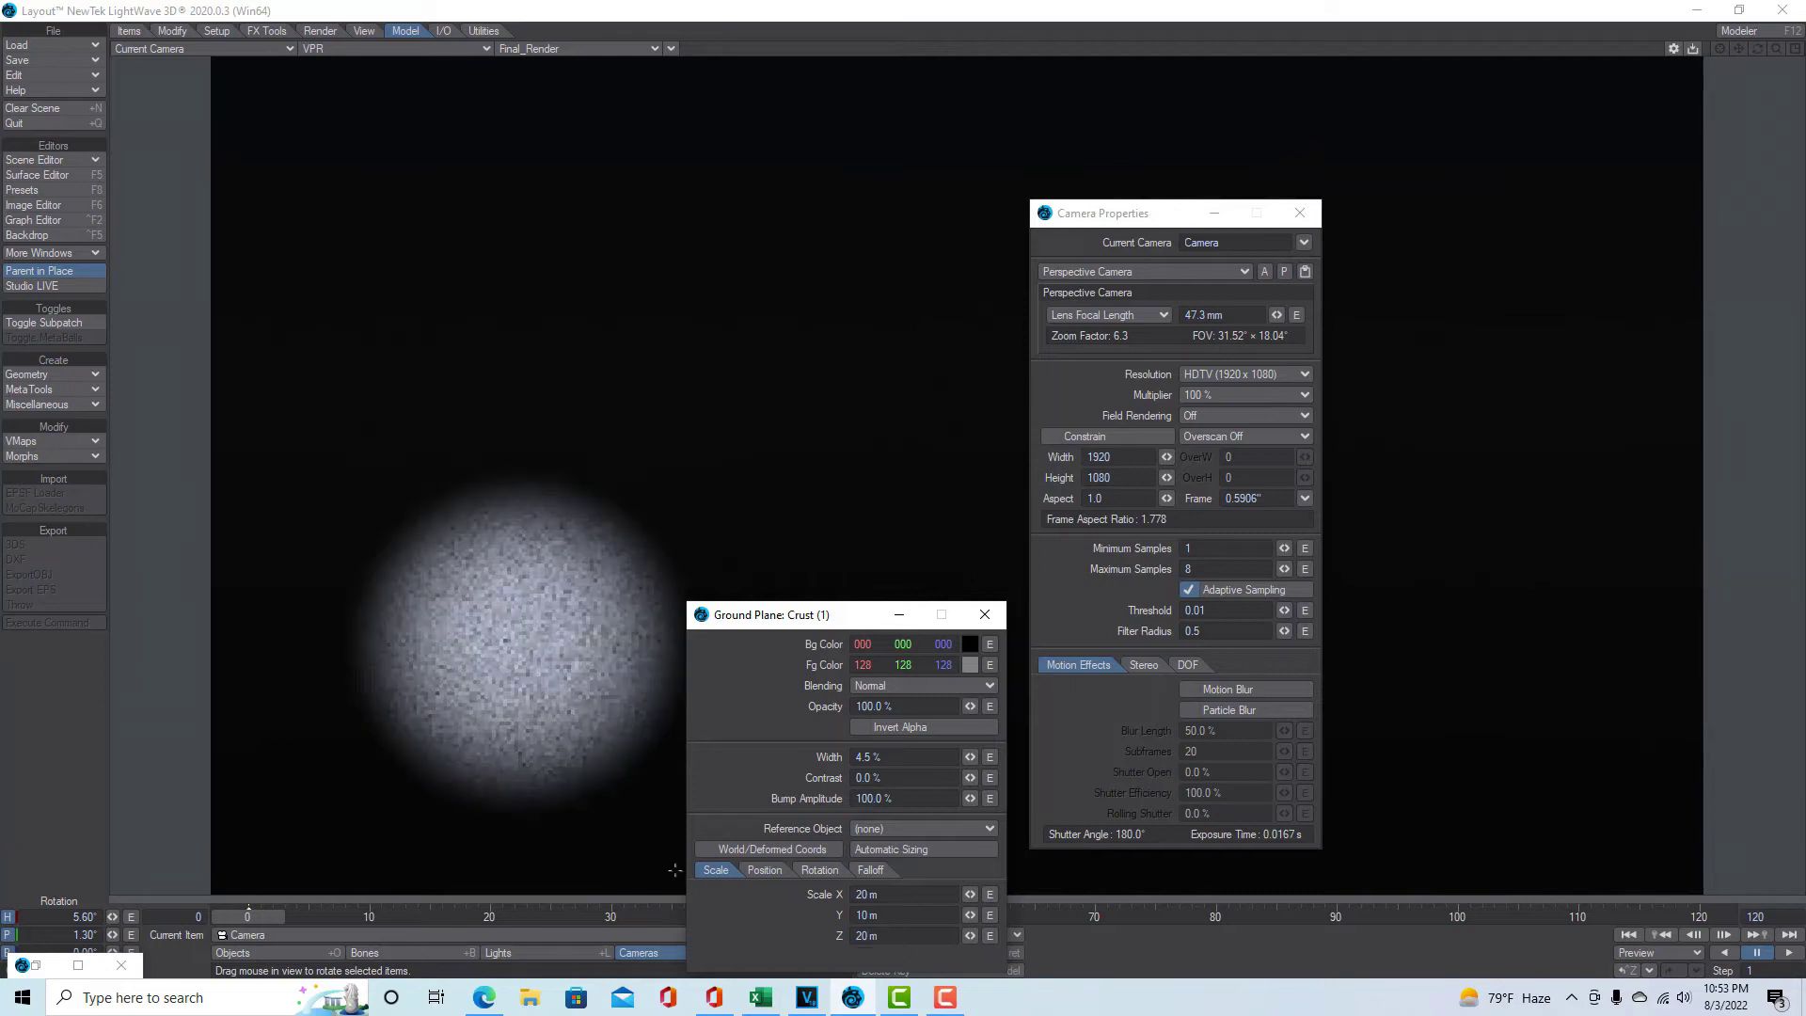
{"action": "left_click", "coordinate": [915, 914]}
{"action": "type", "text": "20"}
{"action": "key", "text": "Tab"}
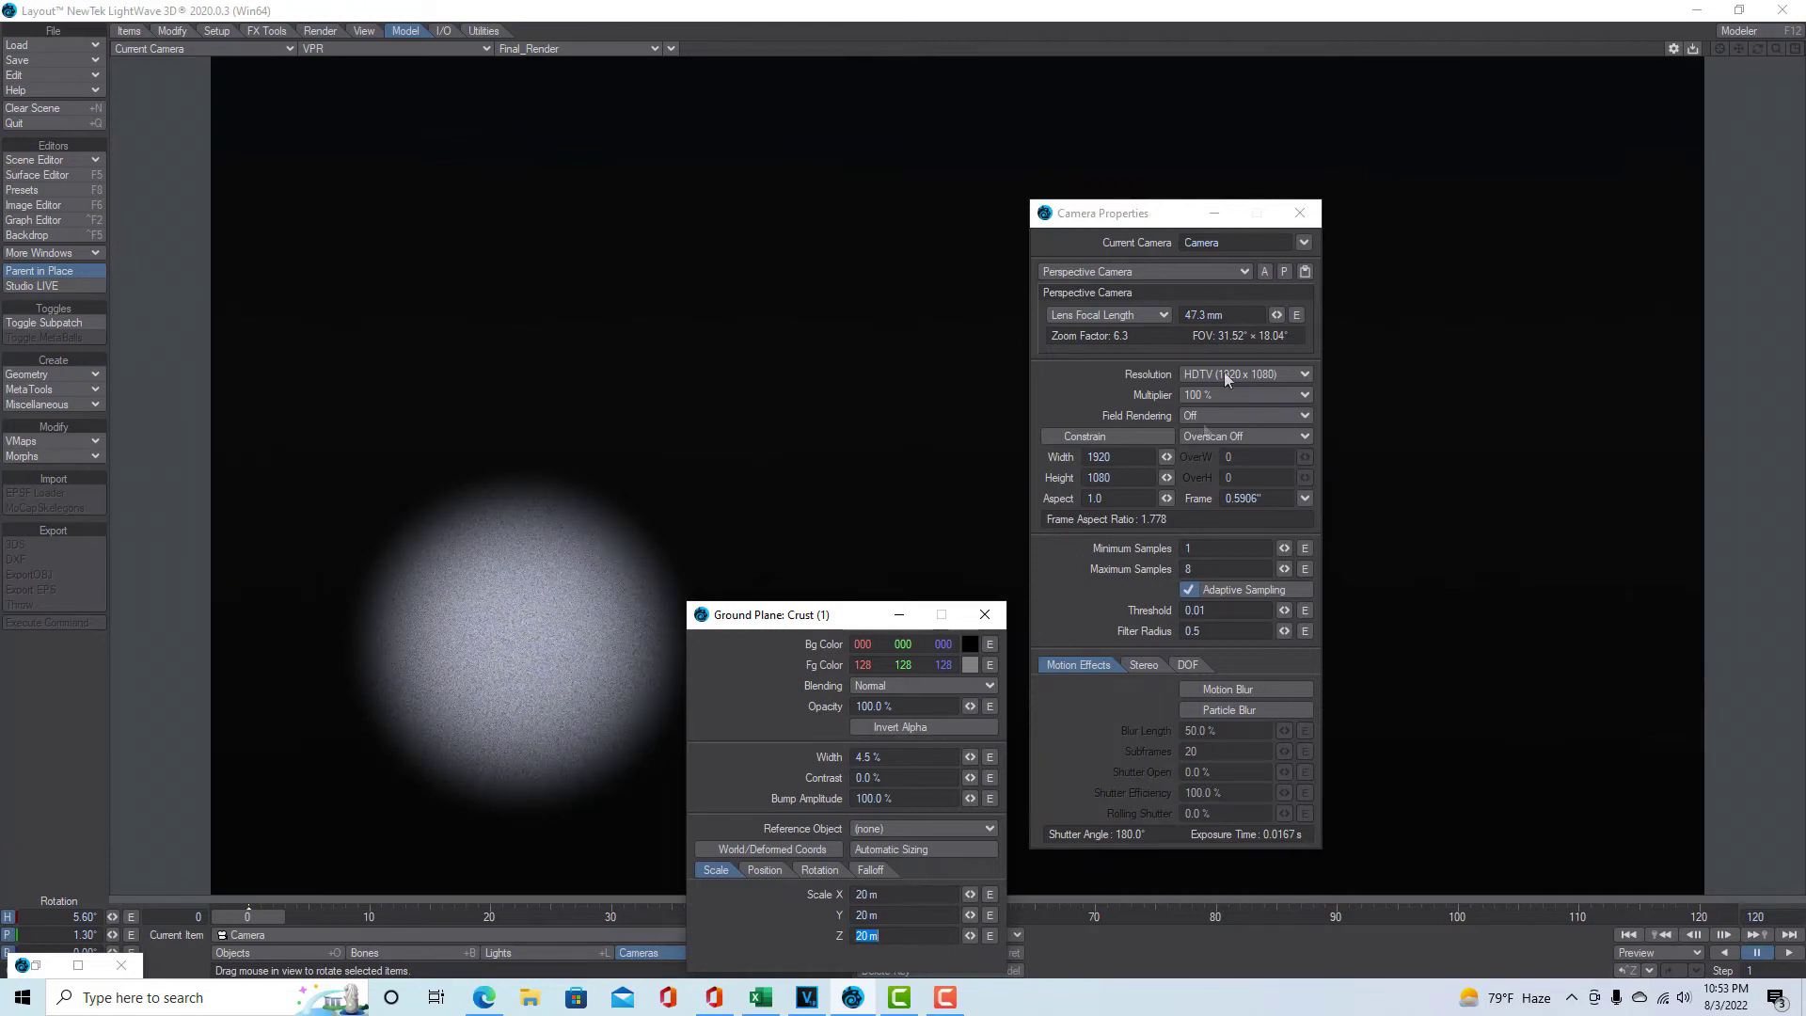
Reframe the crust spot with camera pitch 5.90°, focal length 58.7 mm and heading 3.00°, and close both settings windows.
{"action": "left_click_drag", "start_coordinate": [116, 941], "coordinate": [159, 941]}
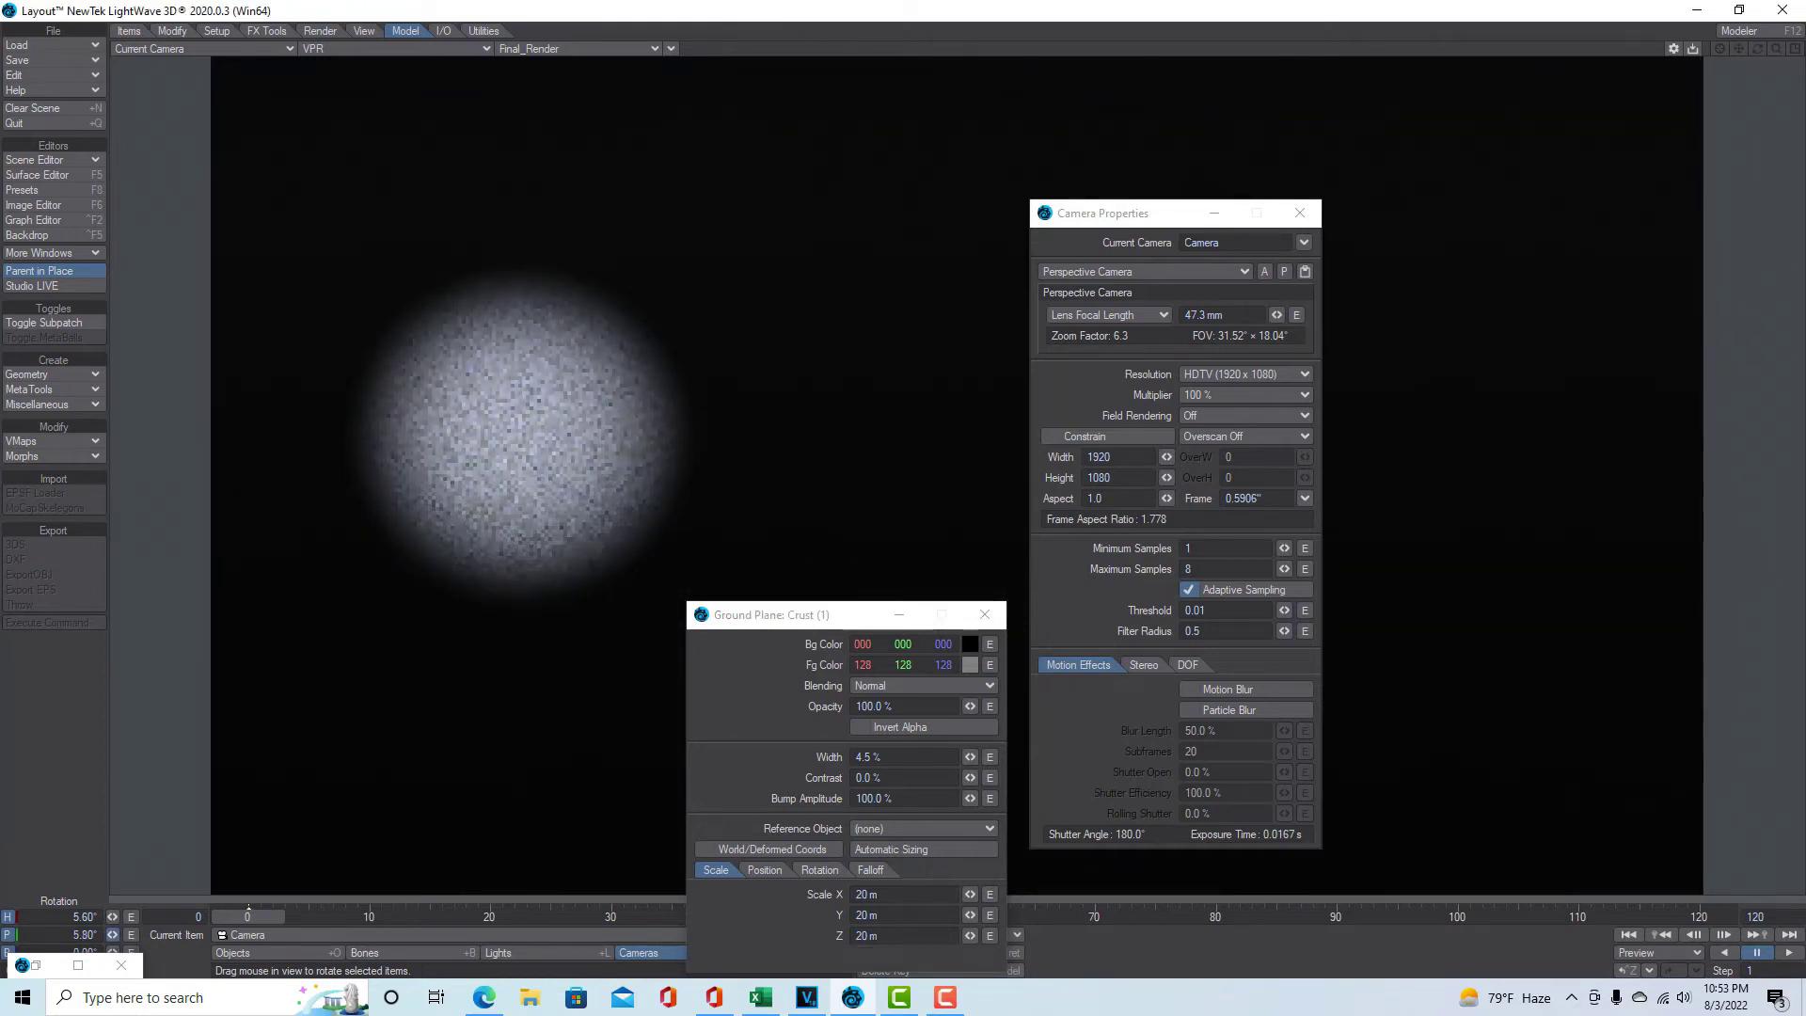
{"action": "left_click_drag", "start_coordinate": [1277, 315], "coordinate": [1309, 315]}
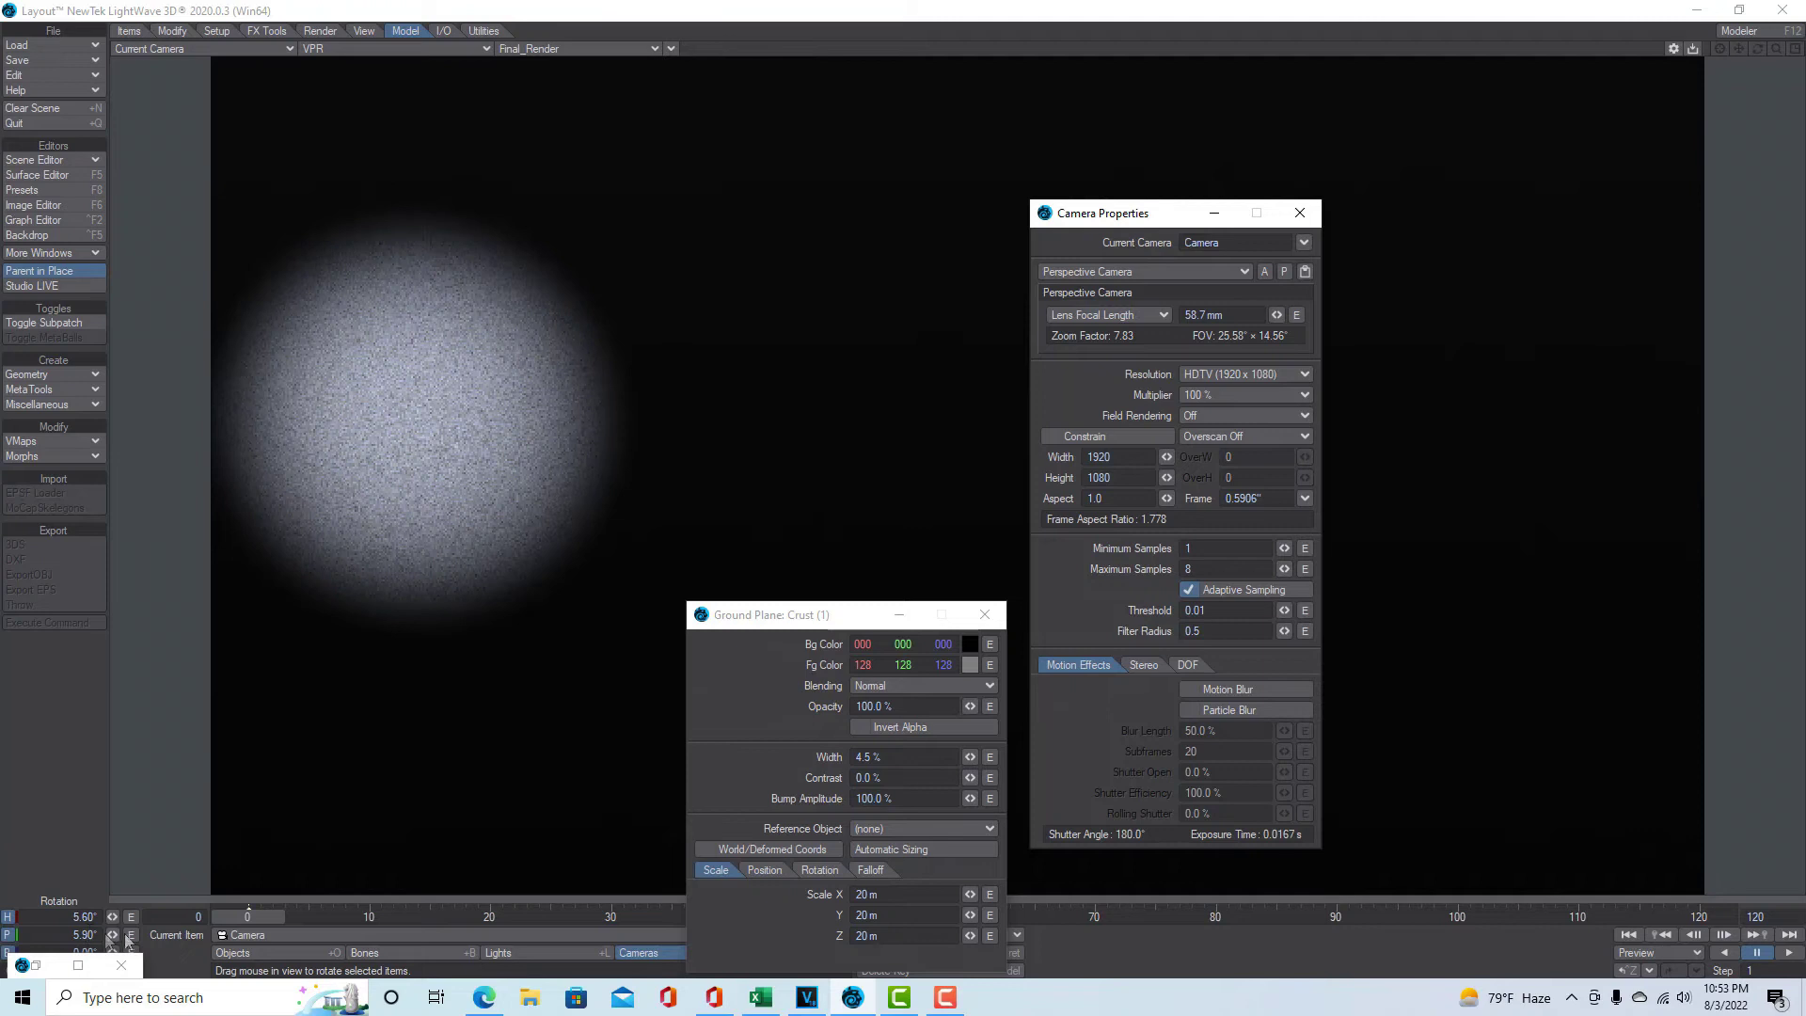
{"action": "left_click_drag", "start_coordinate": [119, 921], "coordinate": [90, 917]}
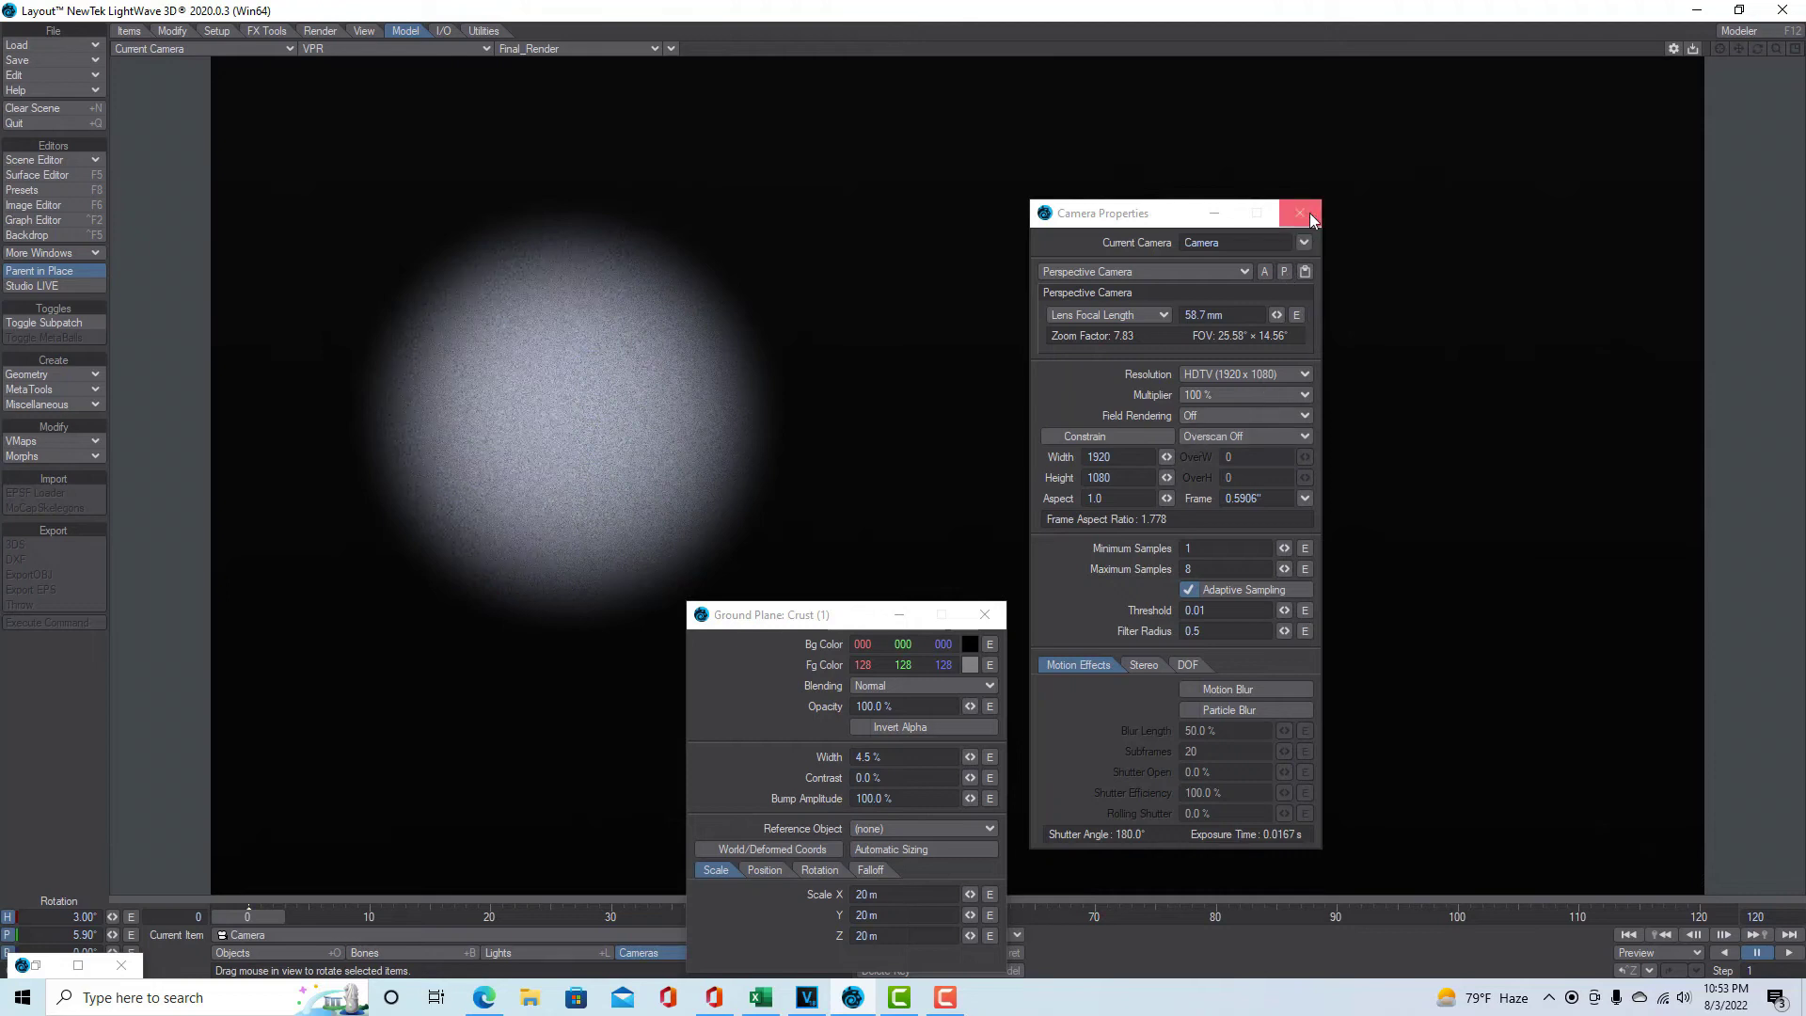
{"action": "left_click", "coordinate": [1299, 214]}
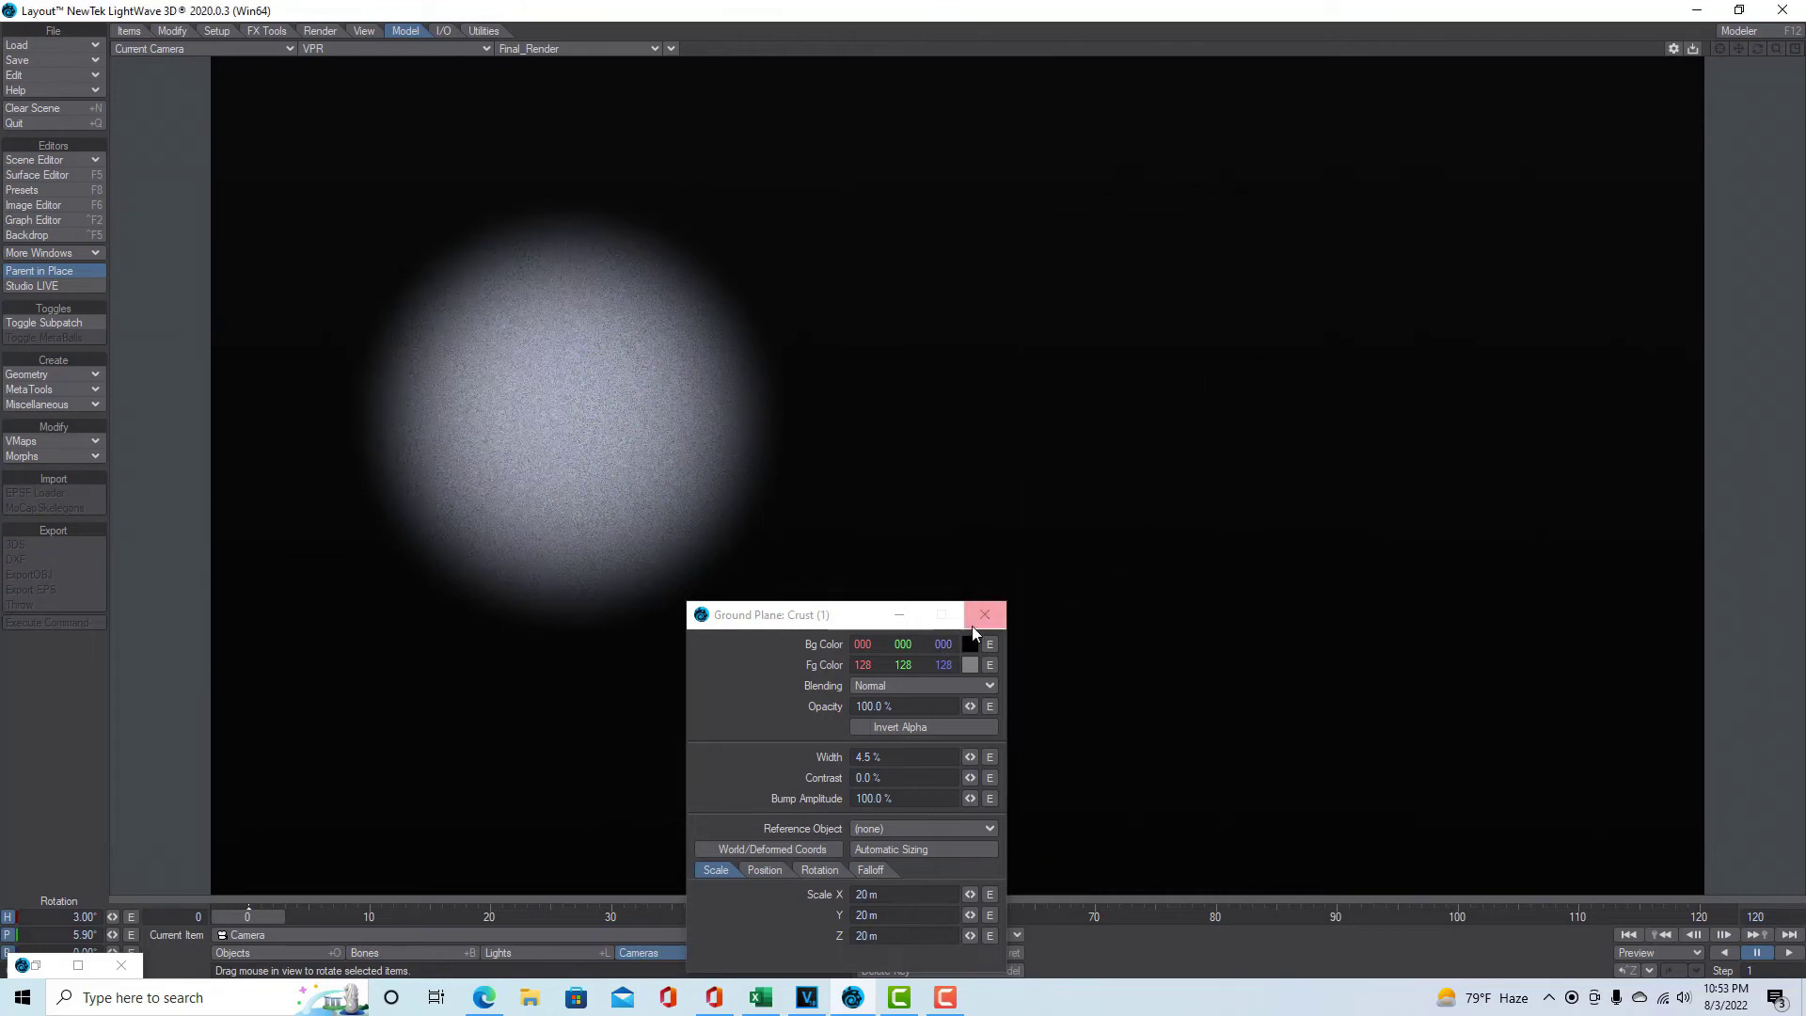
{"action": "left_click", "coordinate": [985, 614]}
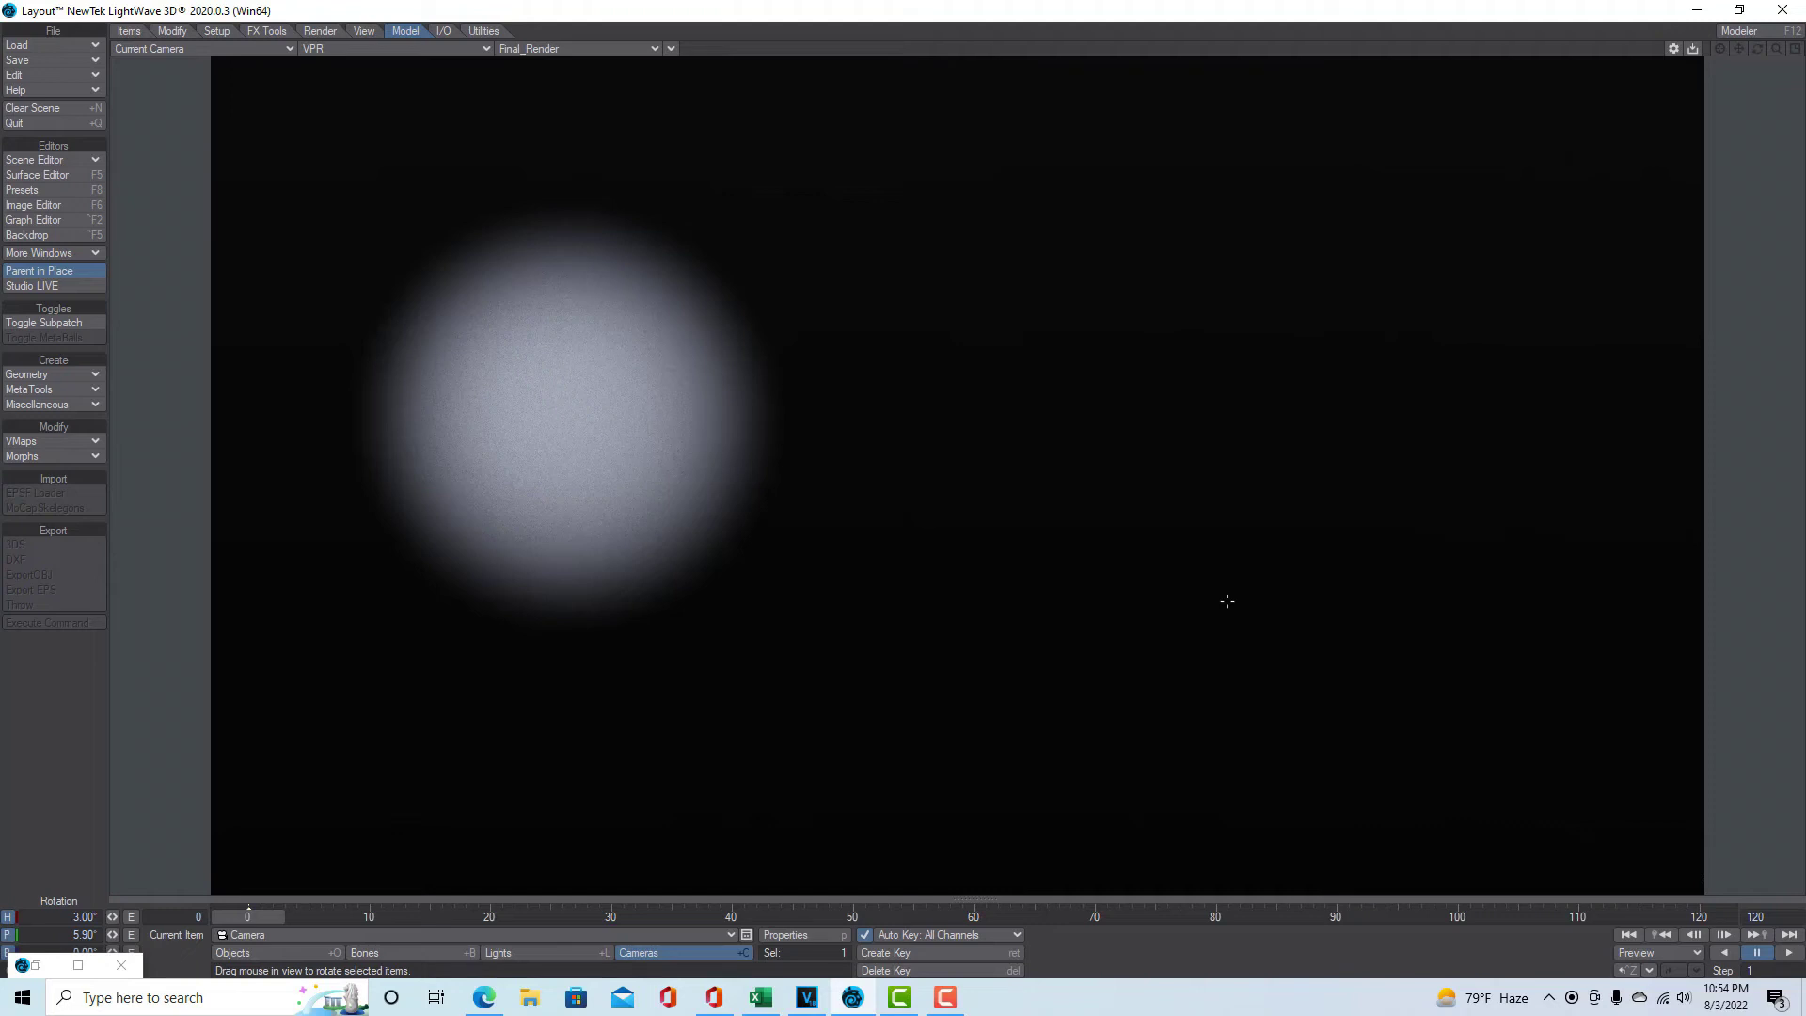
Add a Turbulence node to the ground plane's node graph and connect its Color output to the Crust node's Bg Color.
{"action": "left_click", "coordinate": [75, 174]}
{"action": "left_click", "coordinate": [363, 261]}
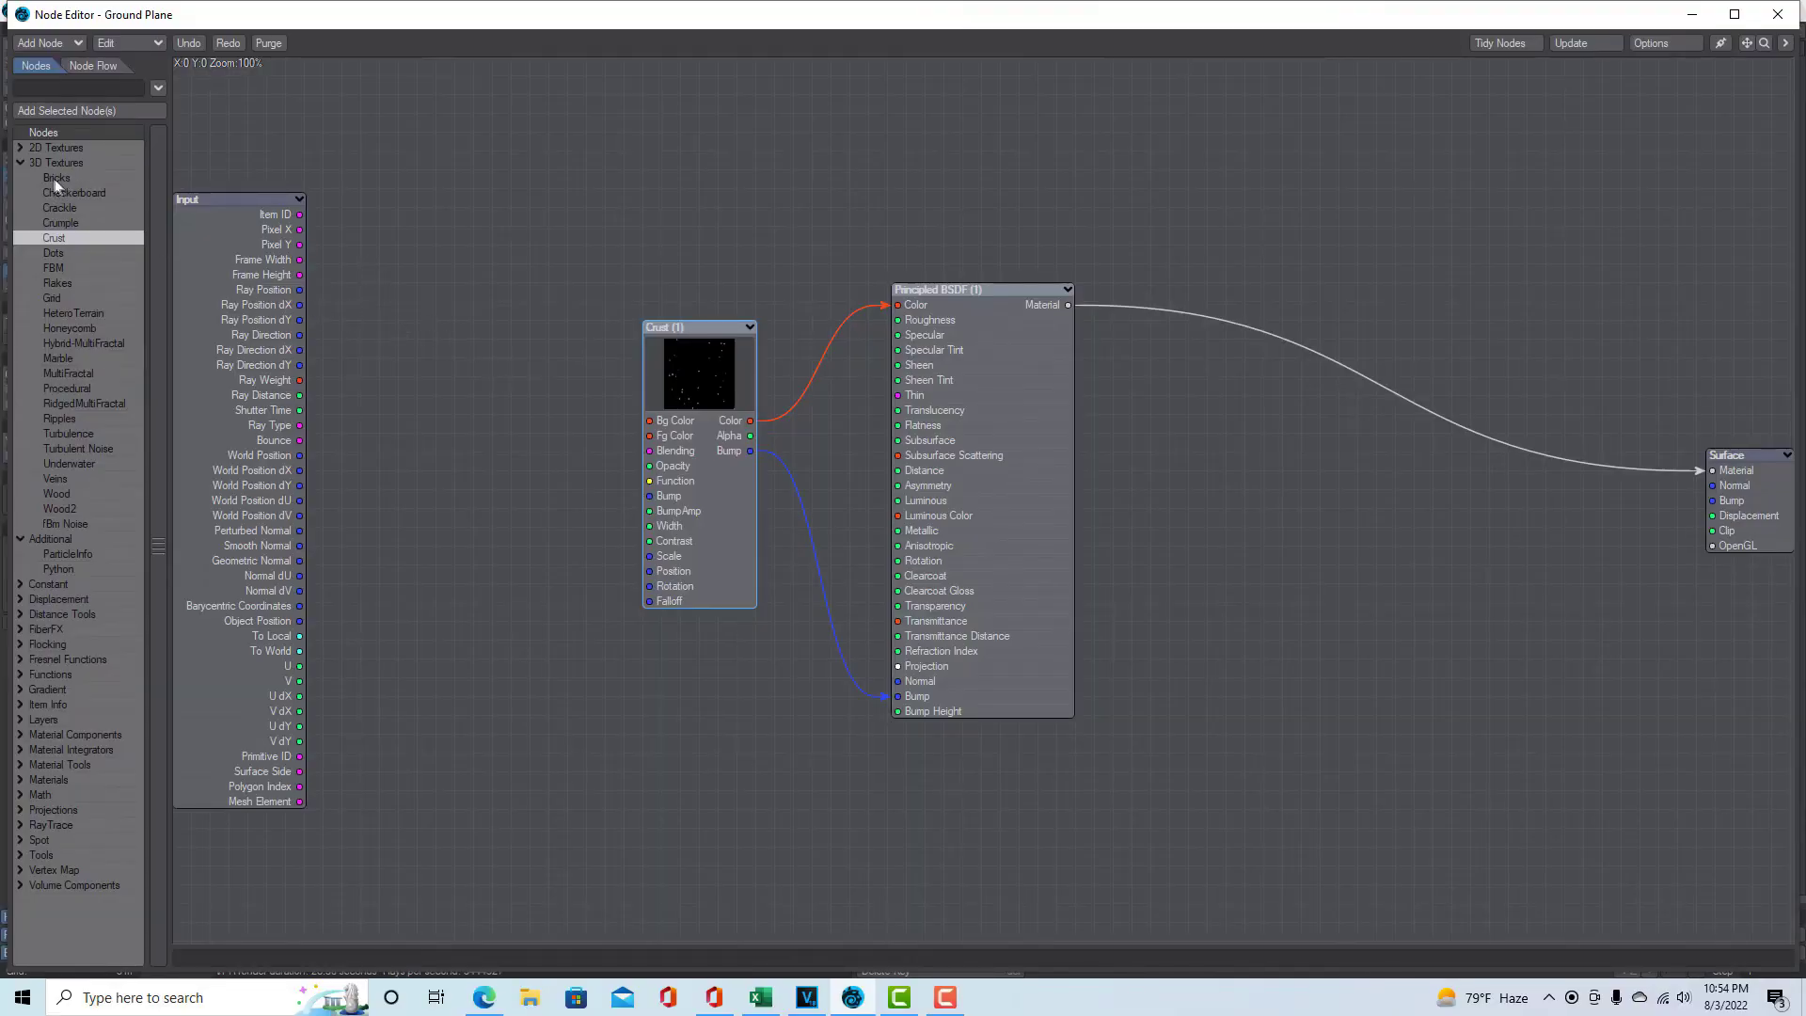
{"action": "left_click", "coordinate": [87, 436]}
{"action": "left_click_drag", "start_coordinate": [87, 436], "coordinate": [651, 352]}
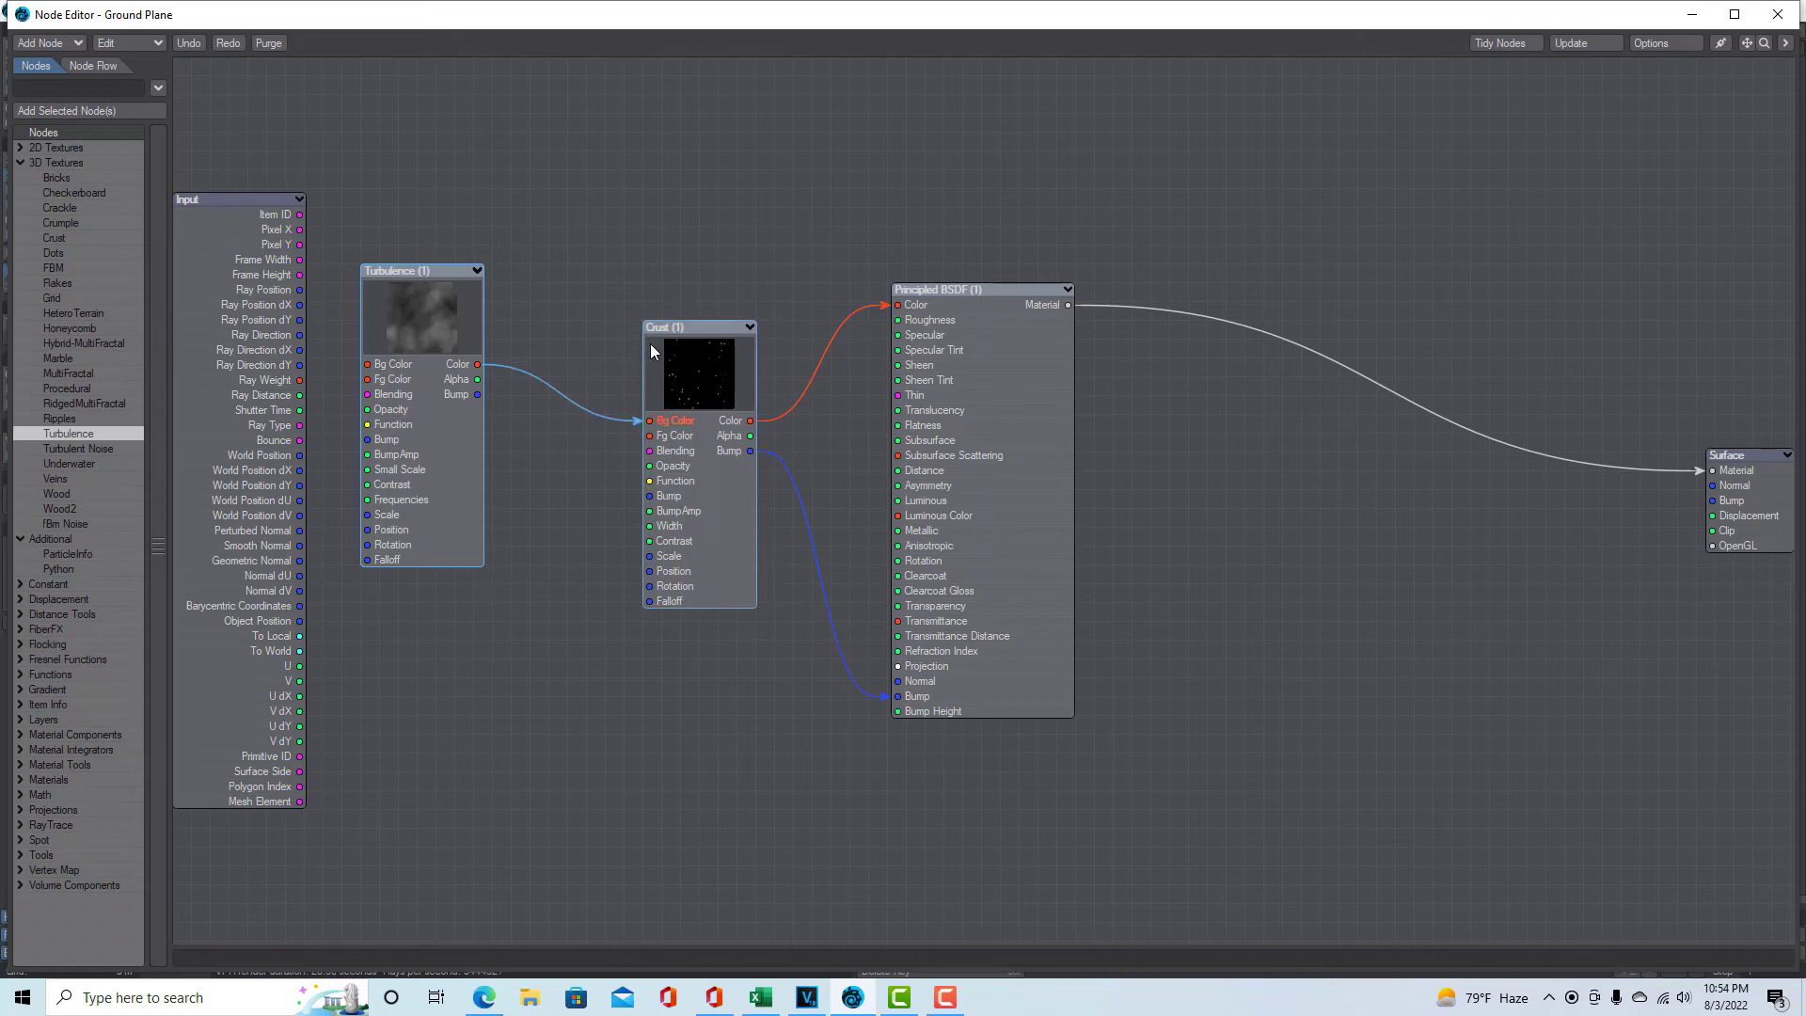
{"action": "left_click", "coordinate": [1693, 15]}
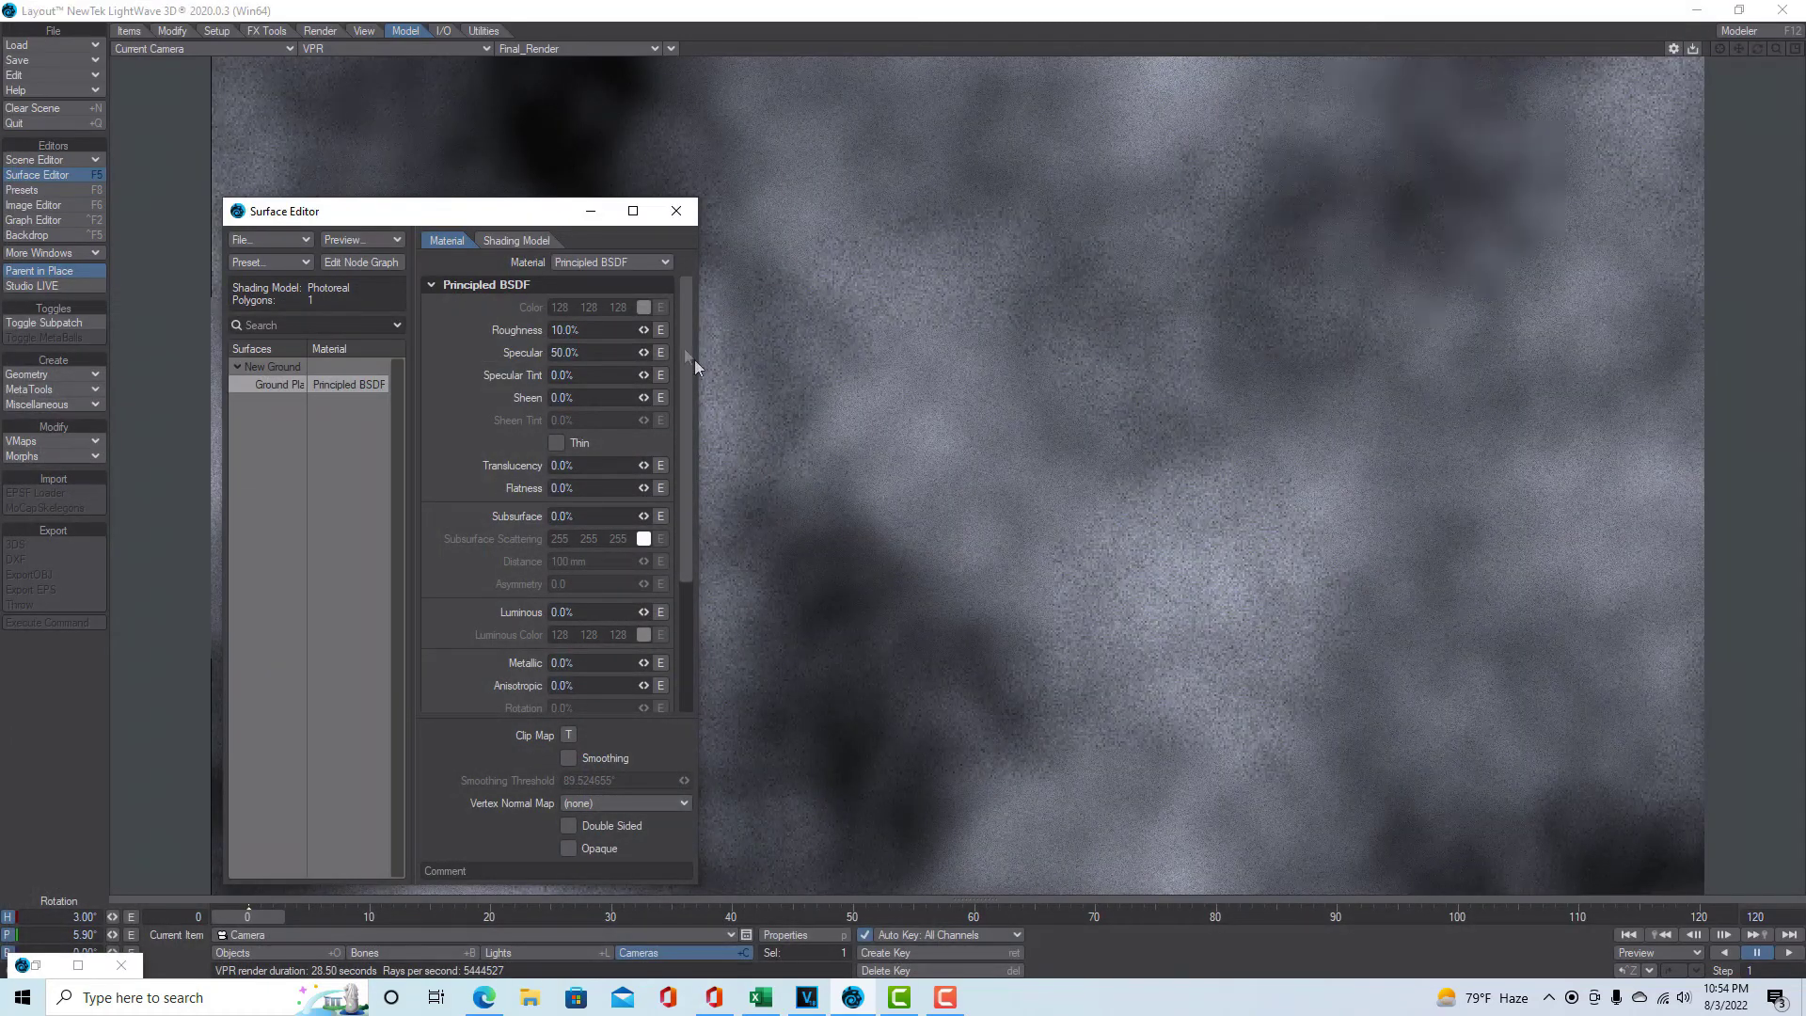
Open the Turbulence node's settings and minimize the node graph so the render preview is visible.
{"action": "left_click", "coordinate": [356, 266]}
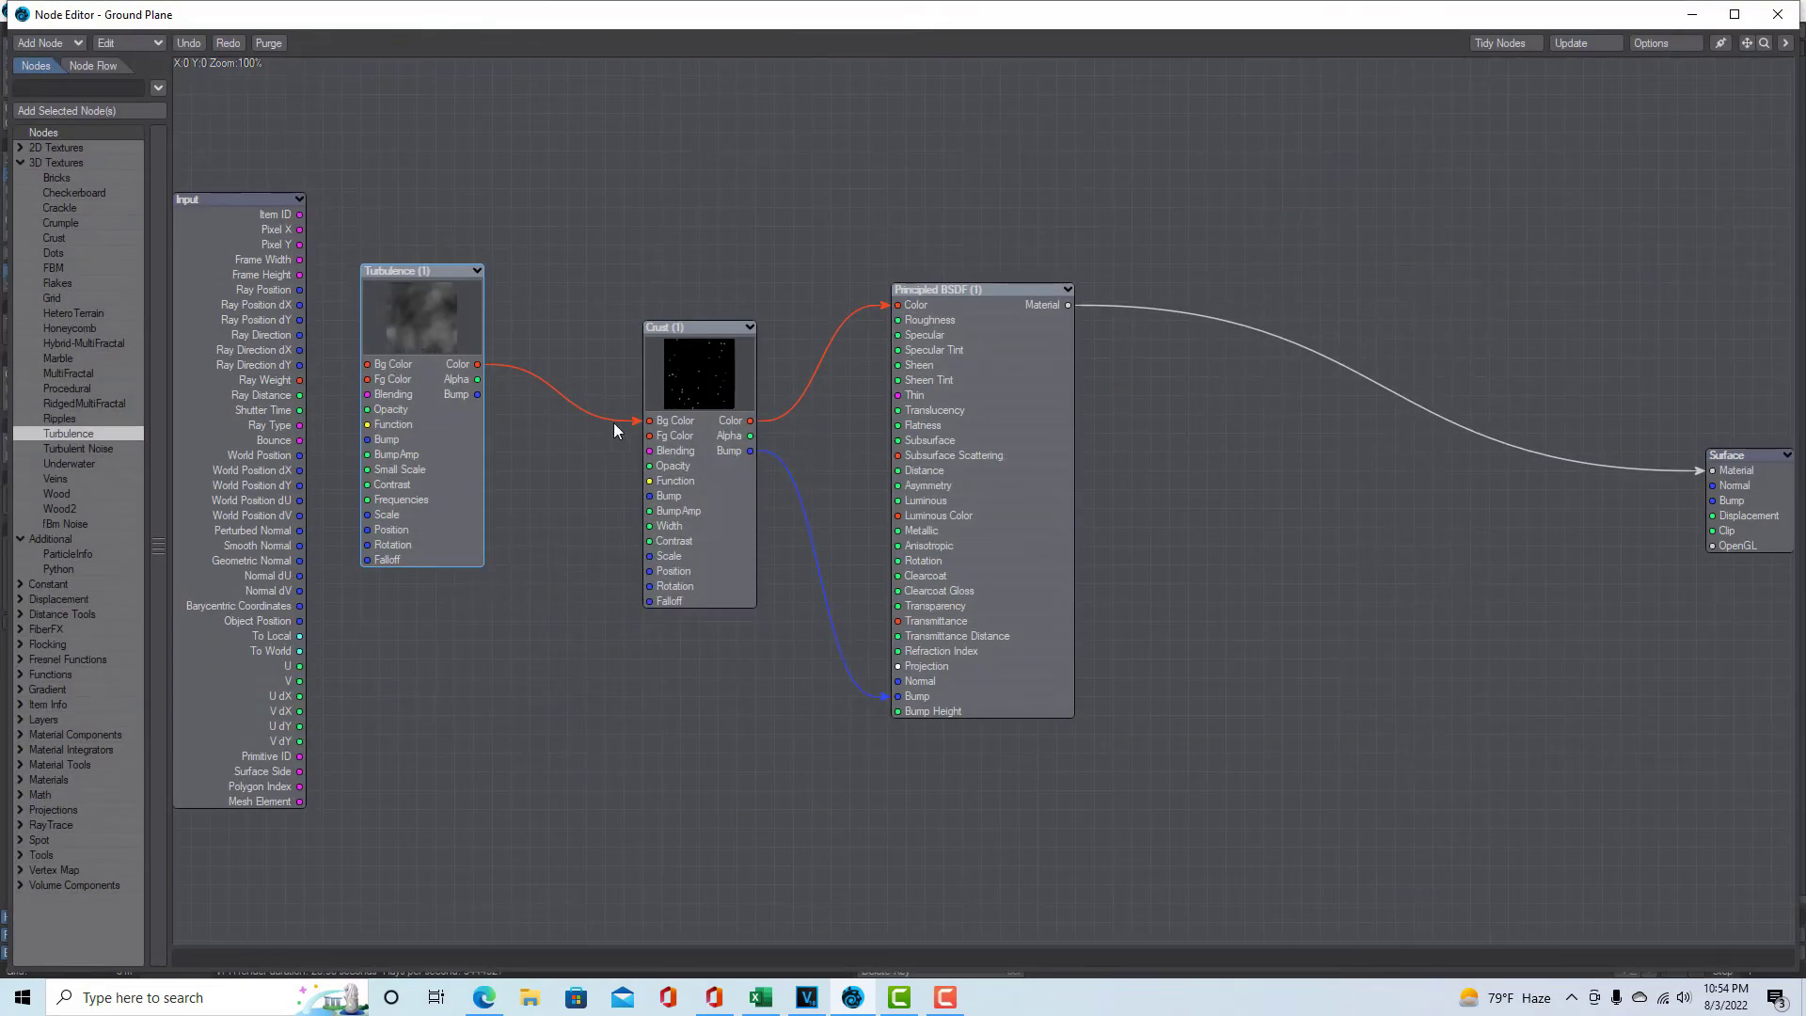
{"action": "double_click", "coordinate": [398, 329]}
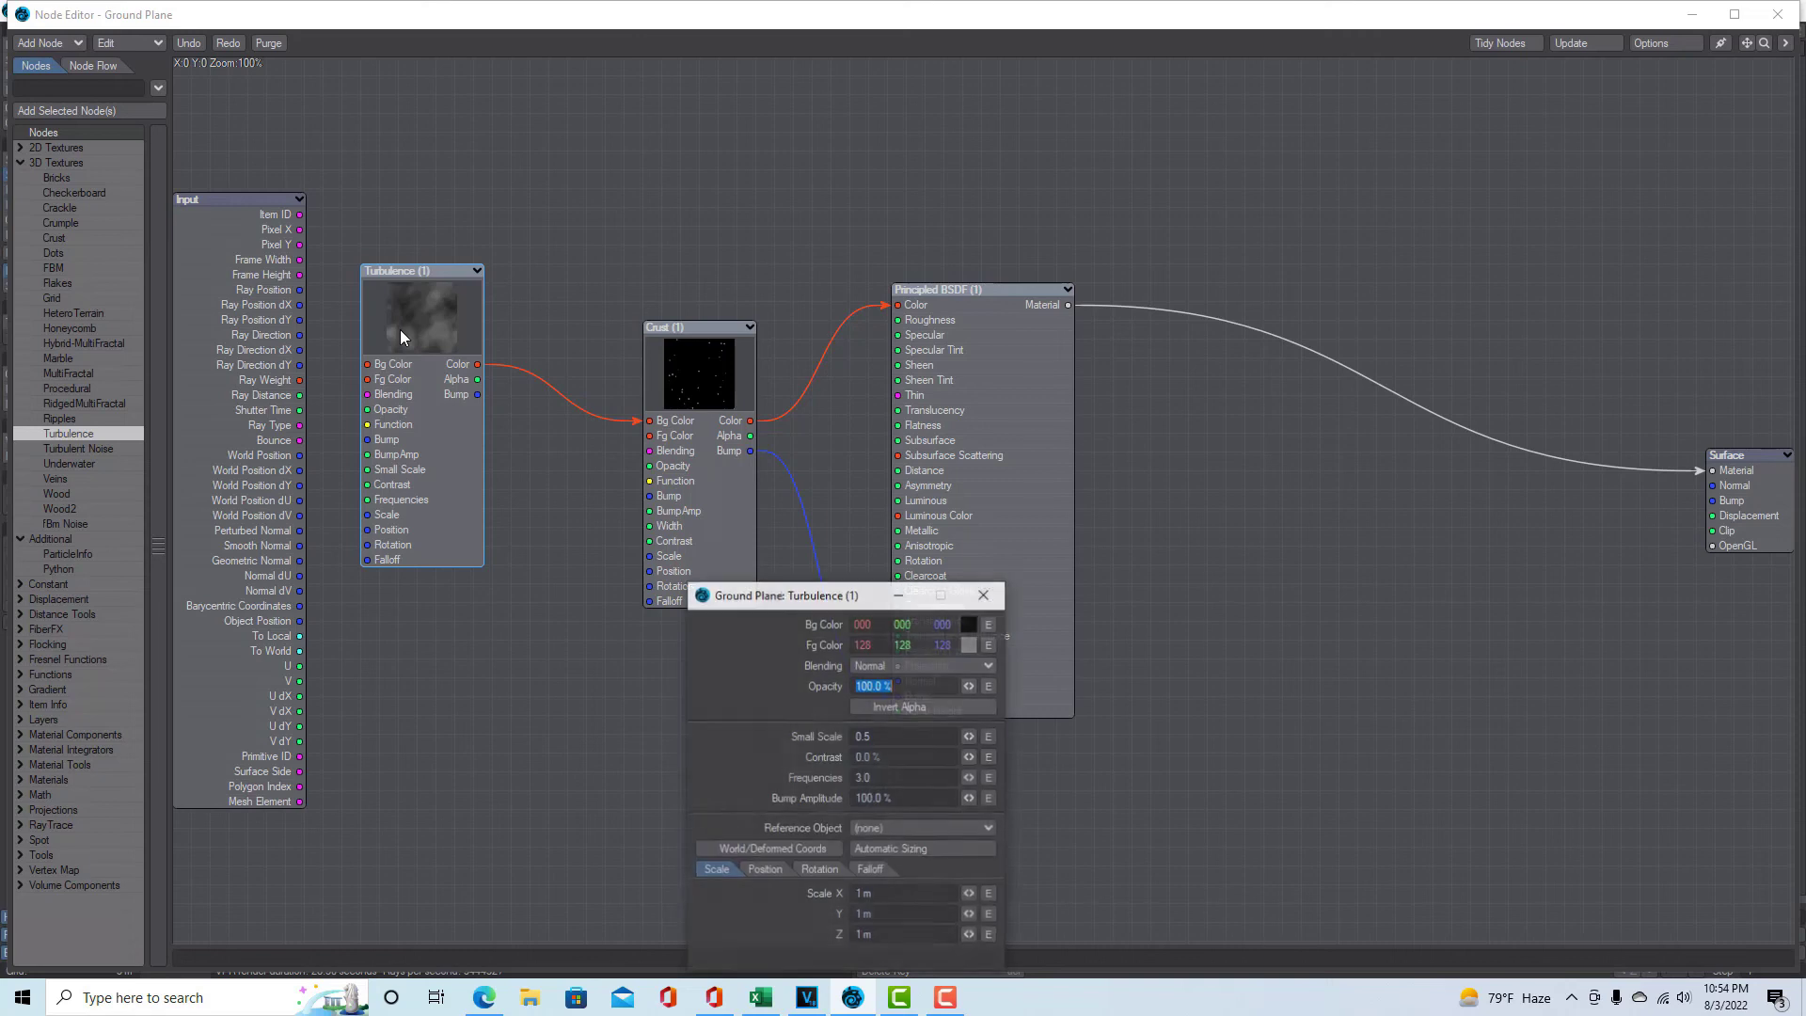
{"action": "left_click", "coordinate": [1692, 15]}
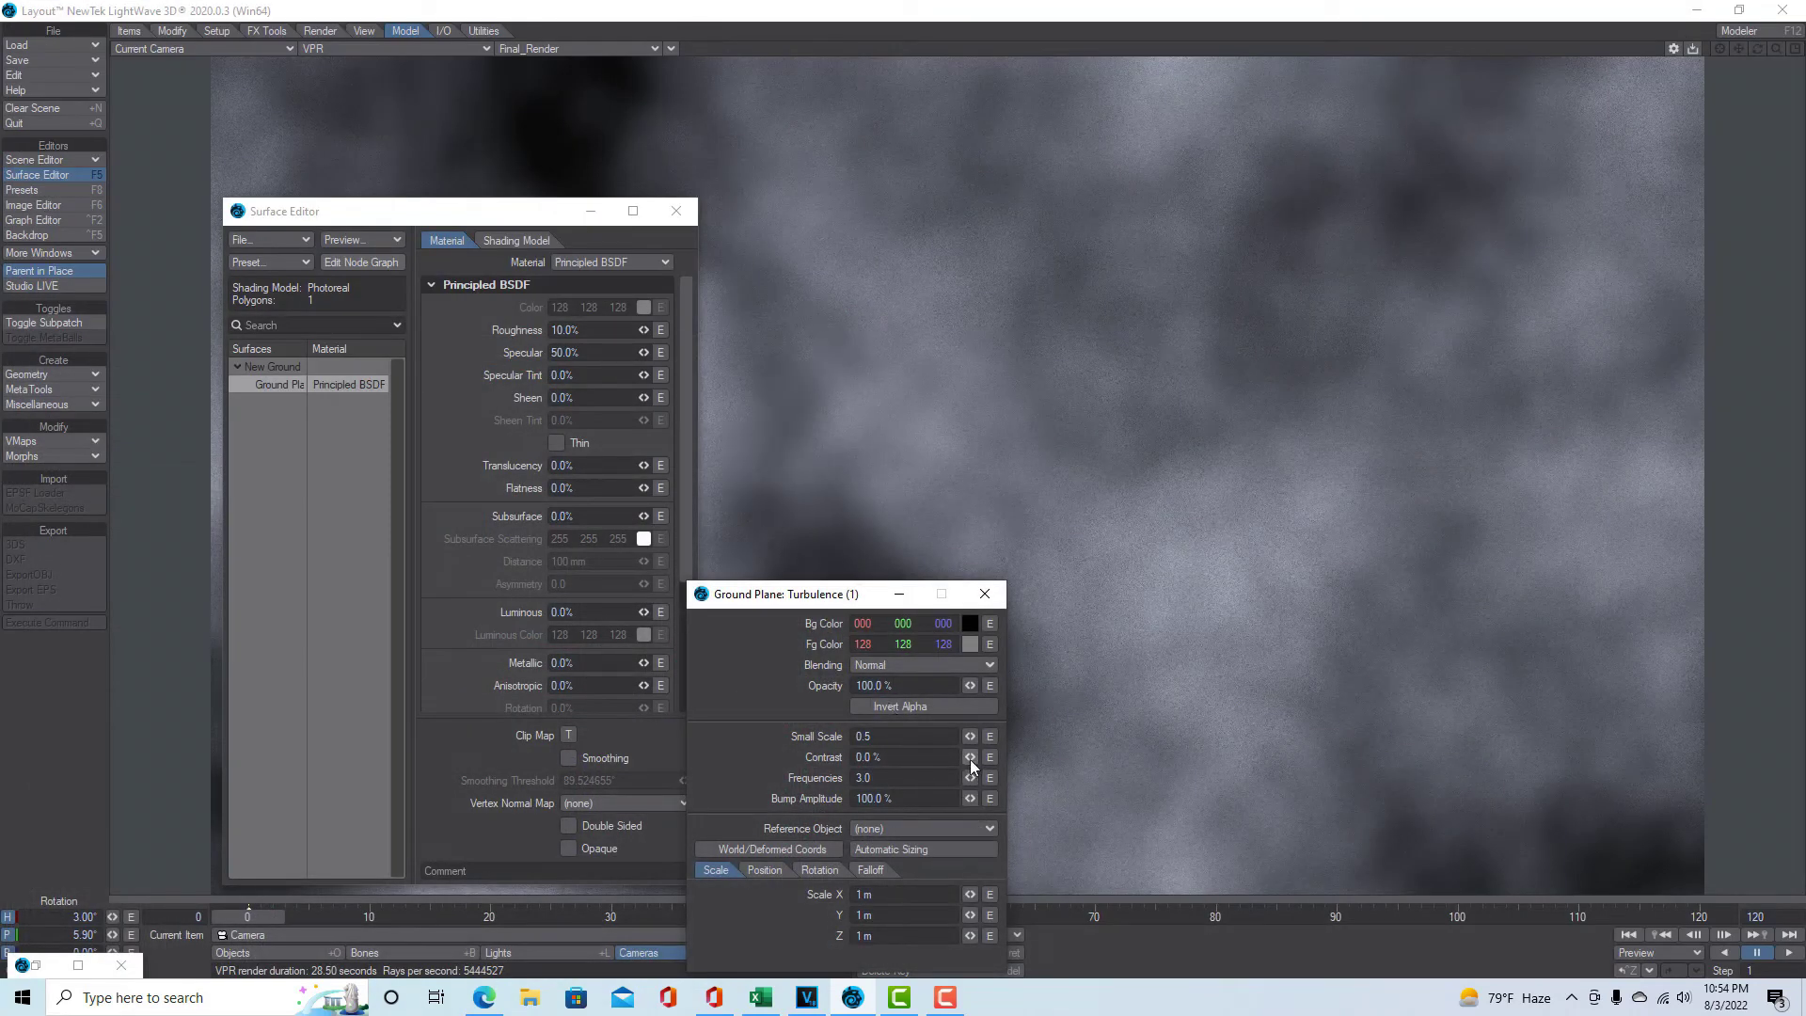
Try another Turbulence contrast, reset it to 0 %, and set the texture's X, Y and Z scale to 40 m.
{"action": "left_click_drag", "start_coordinate": [972, 764], "coordinate": [660, 747]}
{"action": "type", "text": "0"}
{"action": "left_click", "coordinate": [903, 895]}
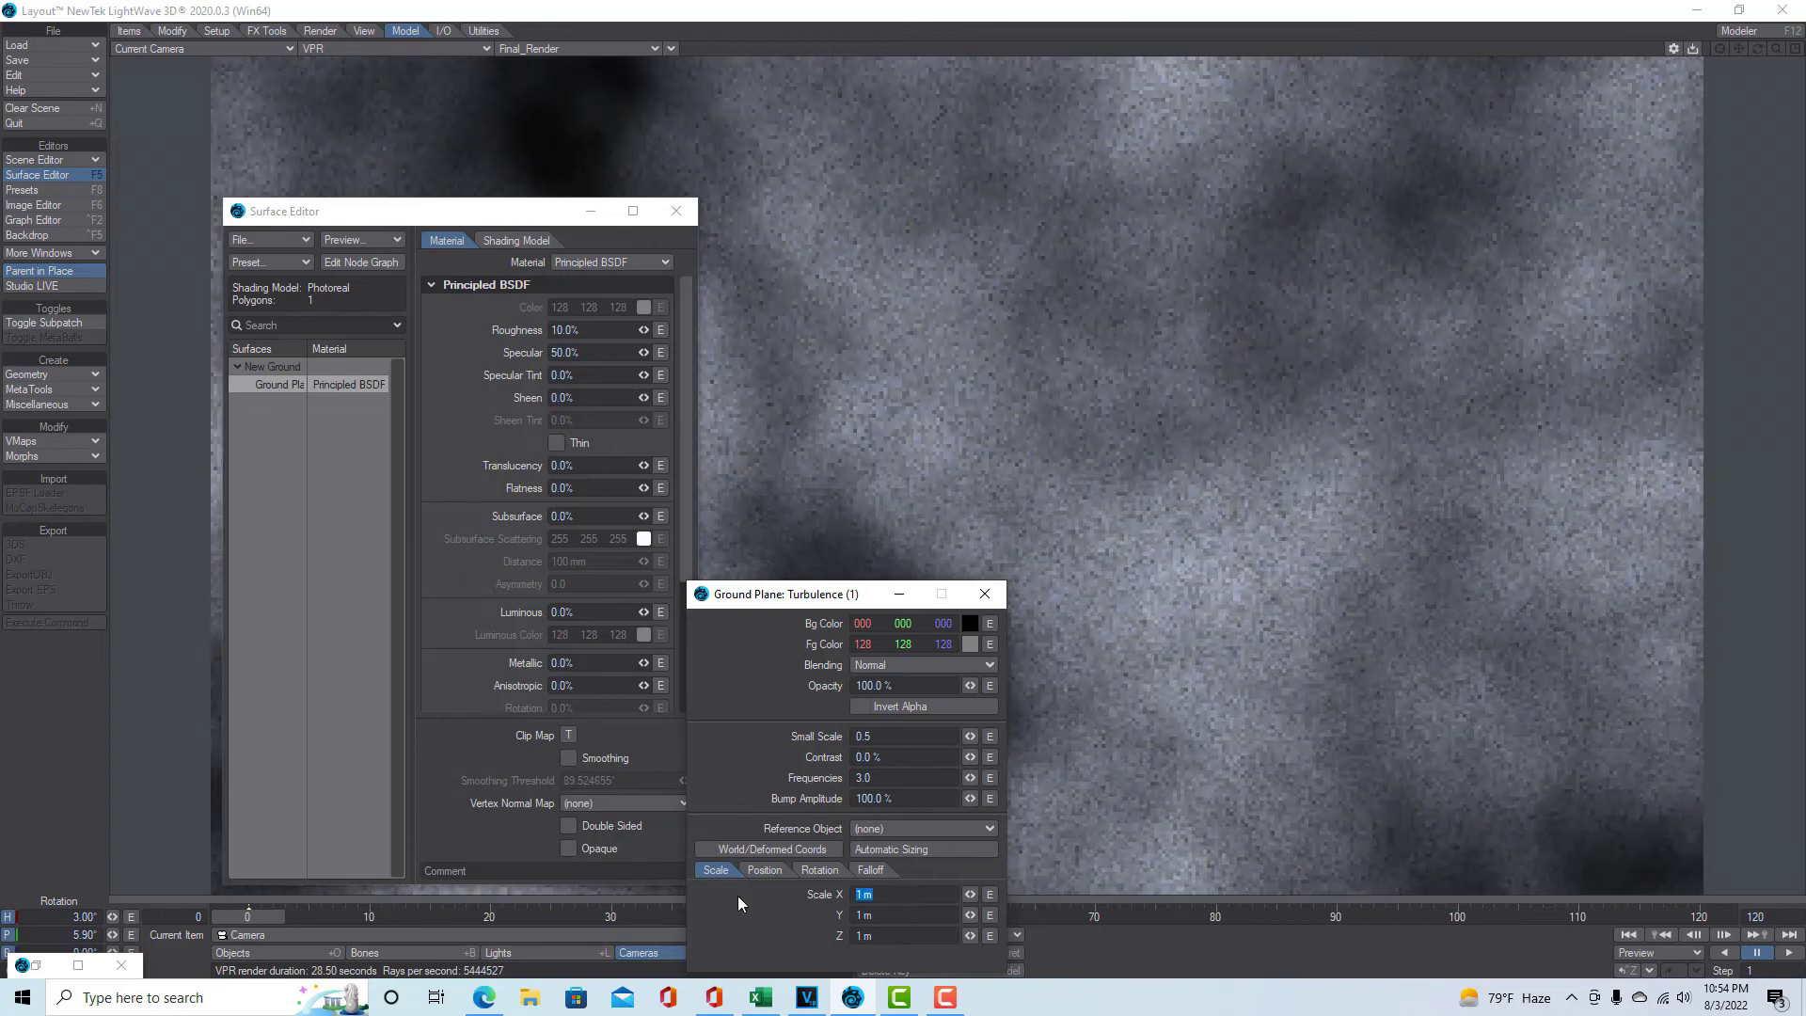
{"action": "type", "text": "40"}
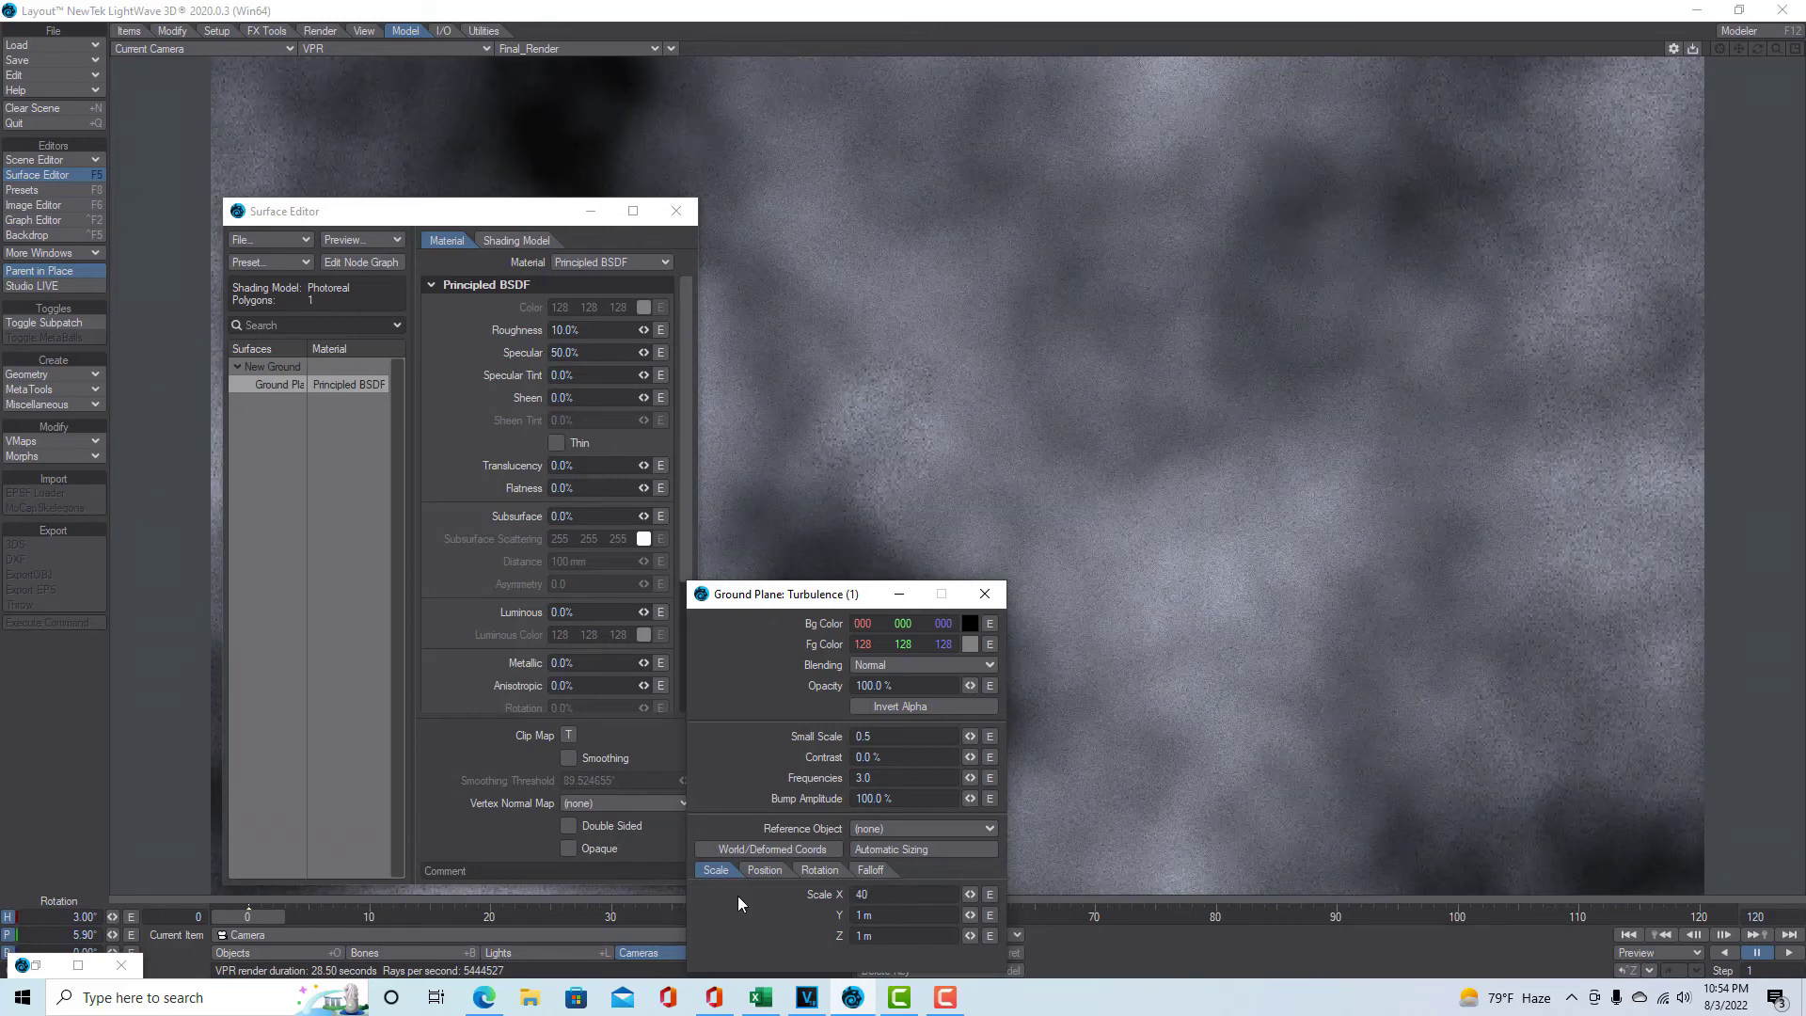
{"action": "key", "text": "Tab"}
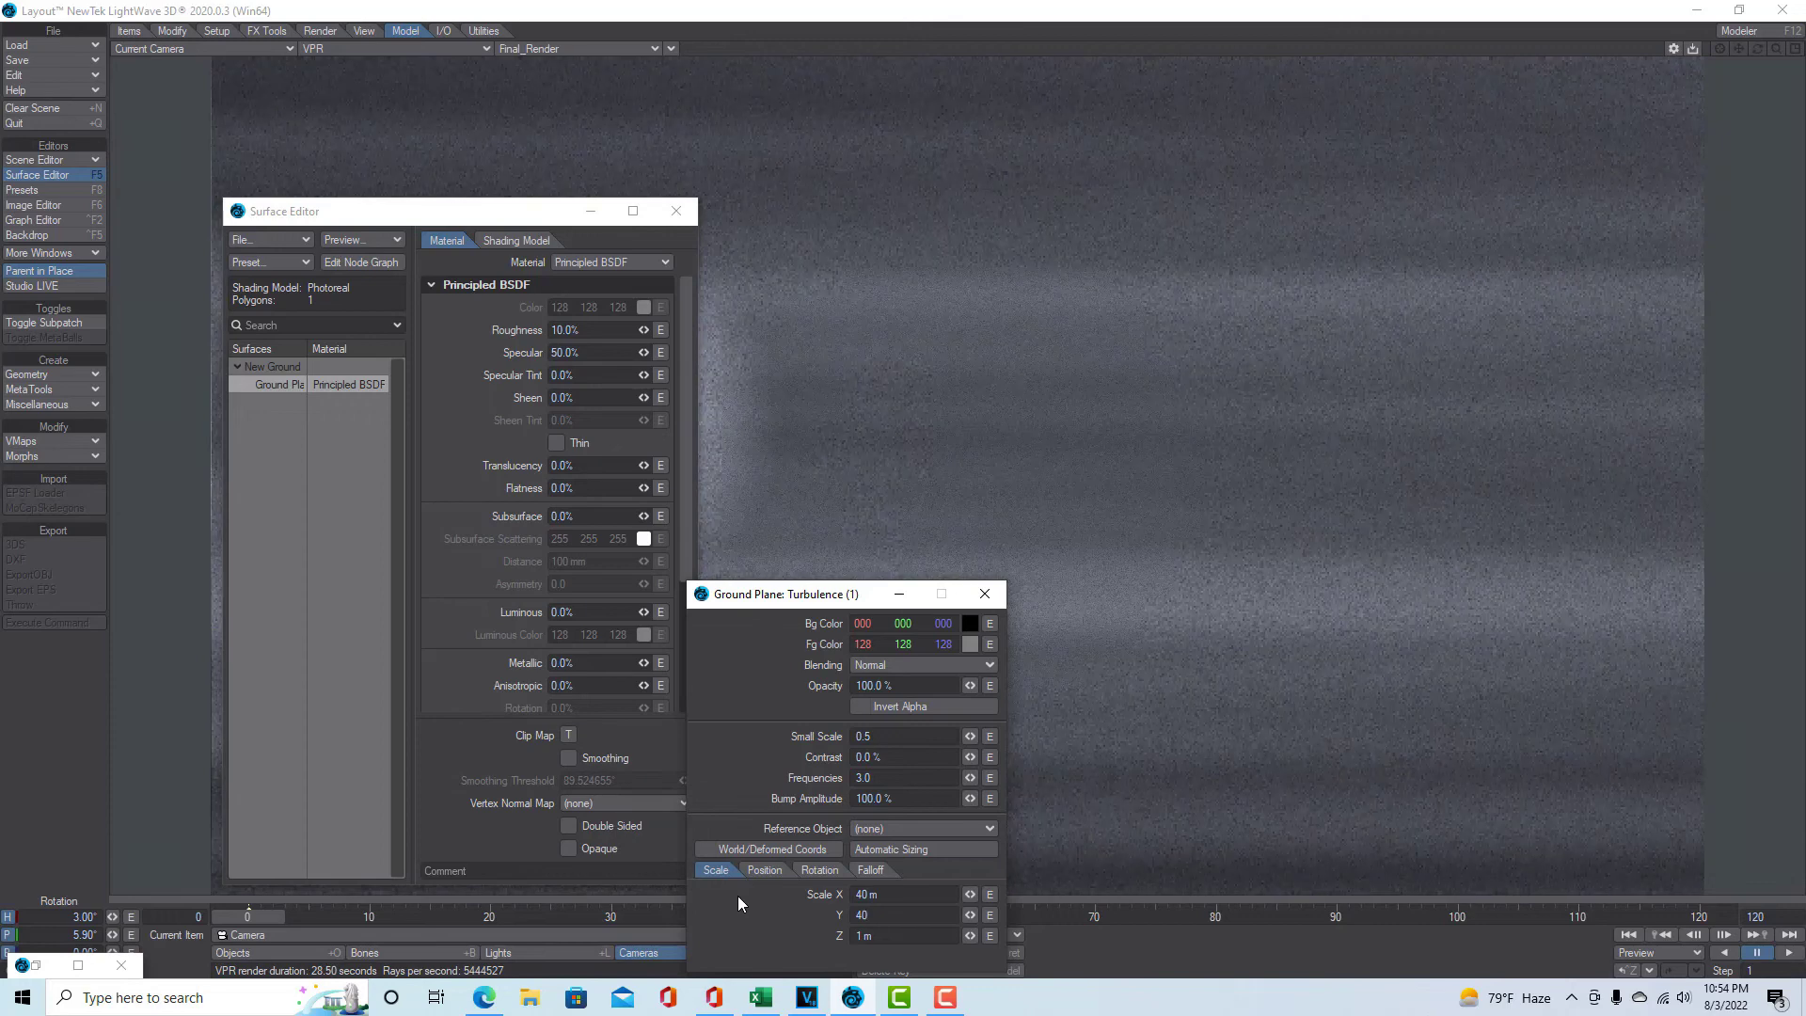
{"action": "key", "text": "Tab"}
{"action": "type", "text": "40"}
{"action": "key", "text": "Tab"}
{"action": "key", "text": "Tab"}
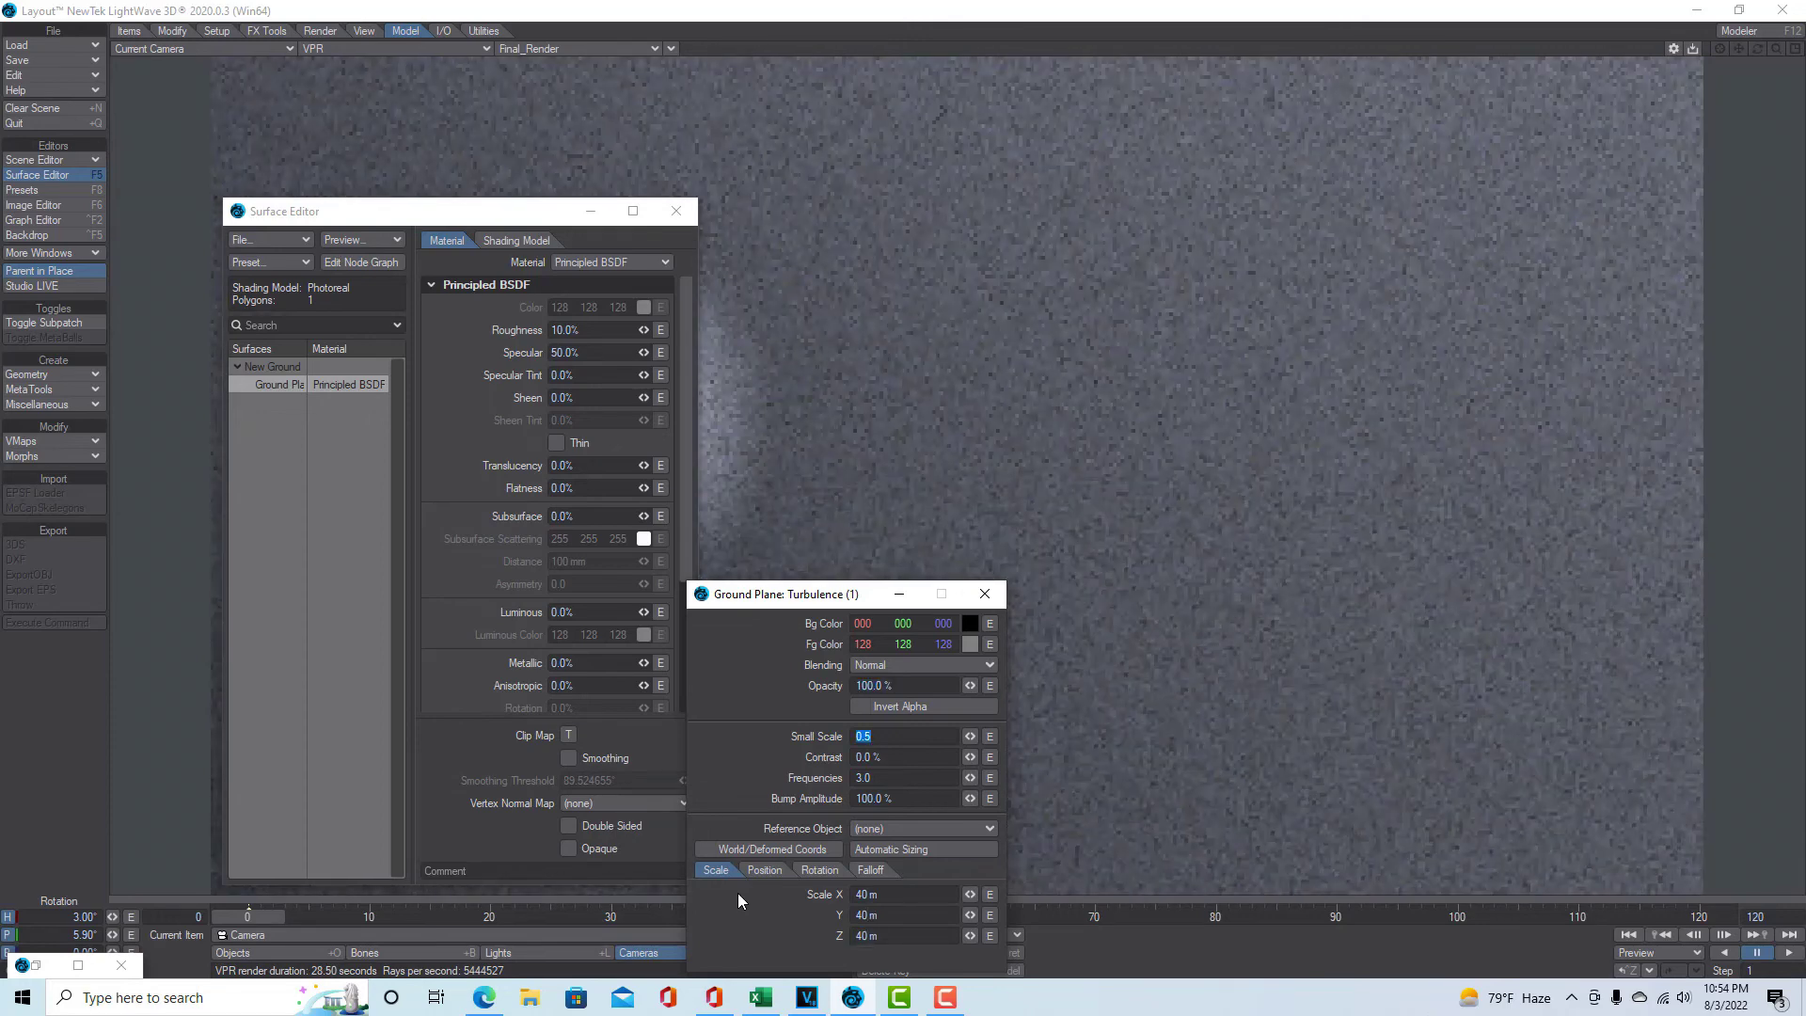
Minimize the Surface Editor to uncover the preview and raise the Turbulence contrast to 40 %.
{"action": "left_click_drag", "start_coordinate": [539, 217], "coordinate": [1, 450]}
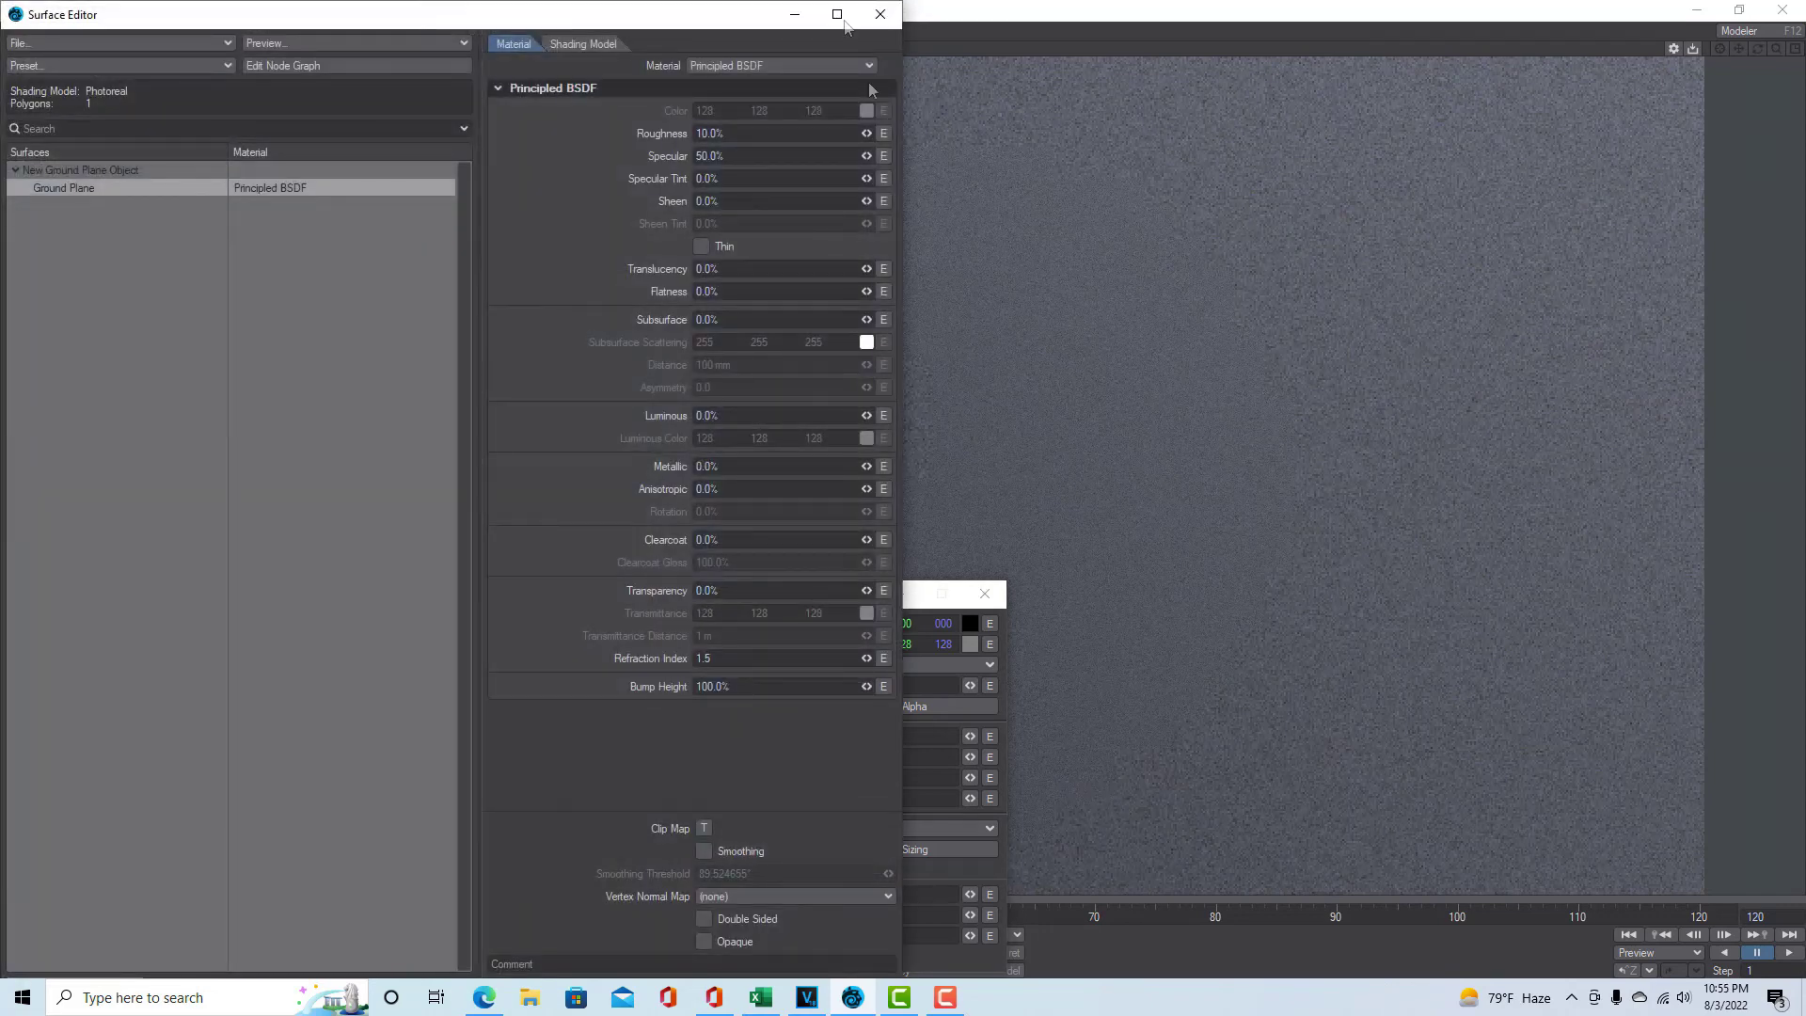
{"action": "left_click", "coordinate": [795, 15]}
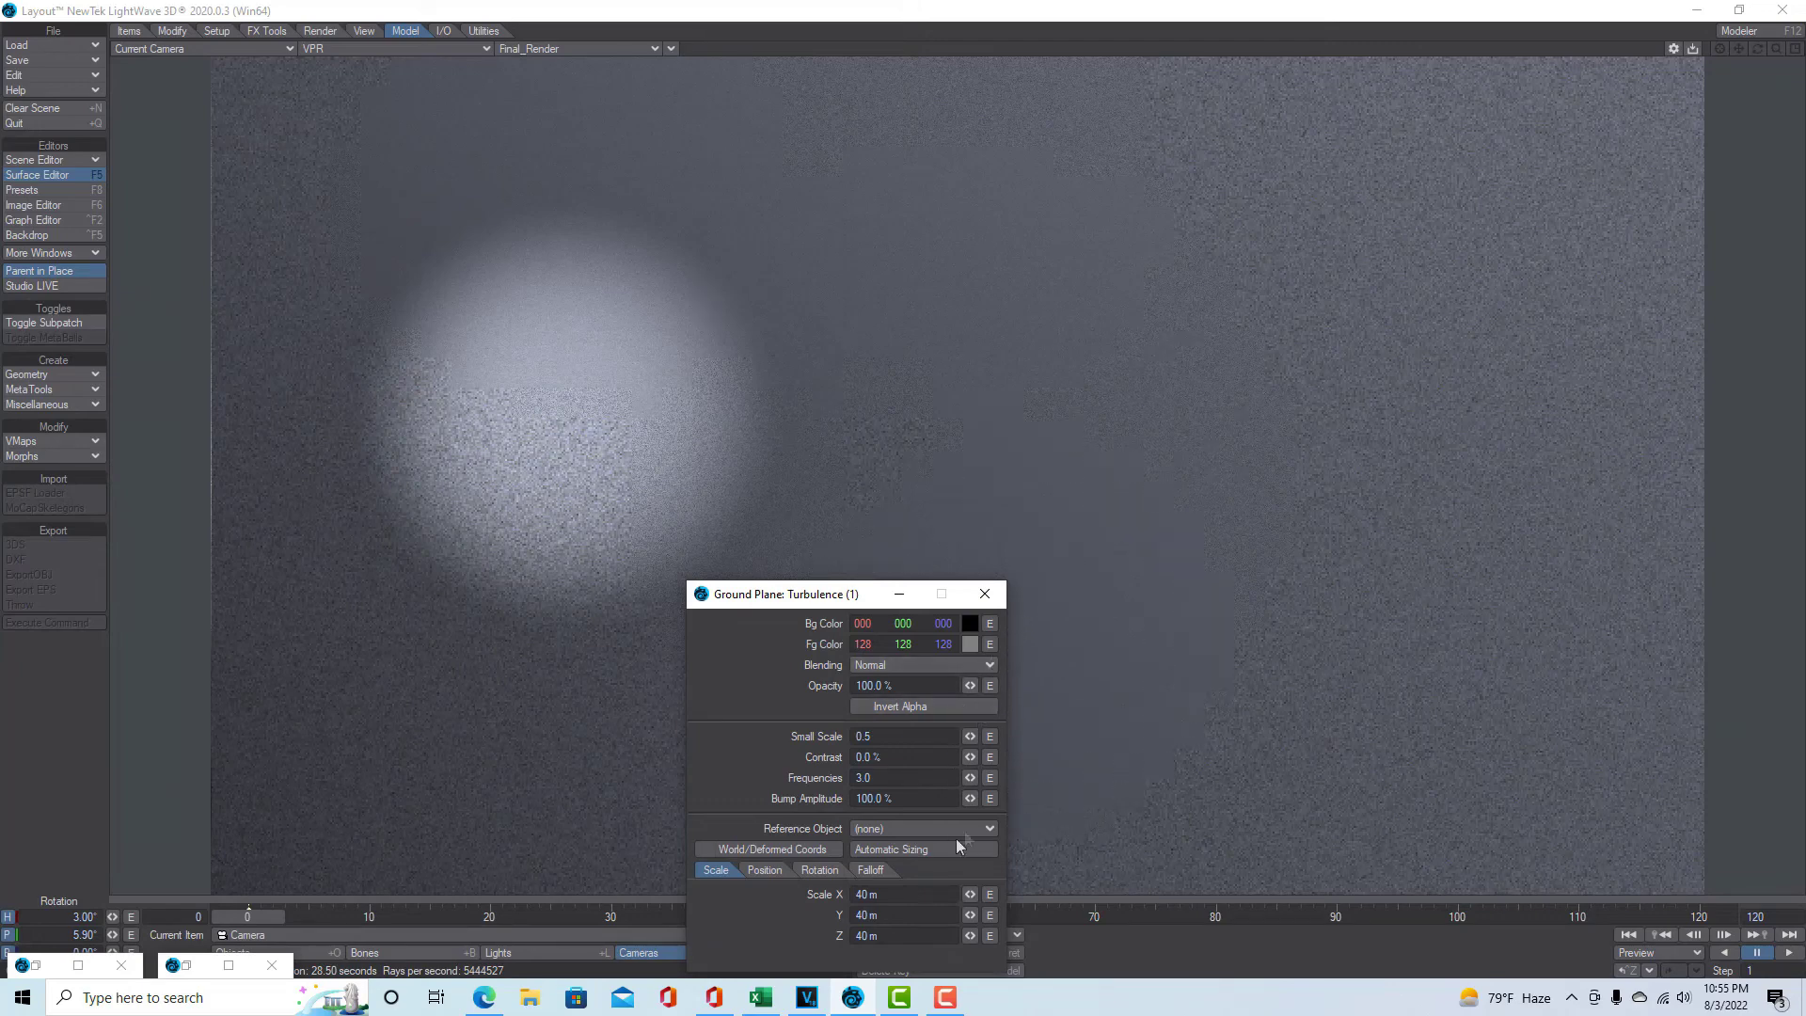
{"action": "left_click_drag", "start_coordinate": [970, 757], "coordinate": [1014, 759]}
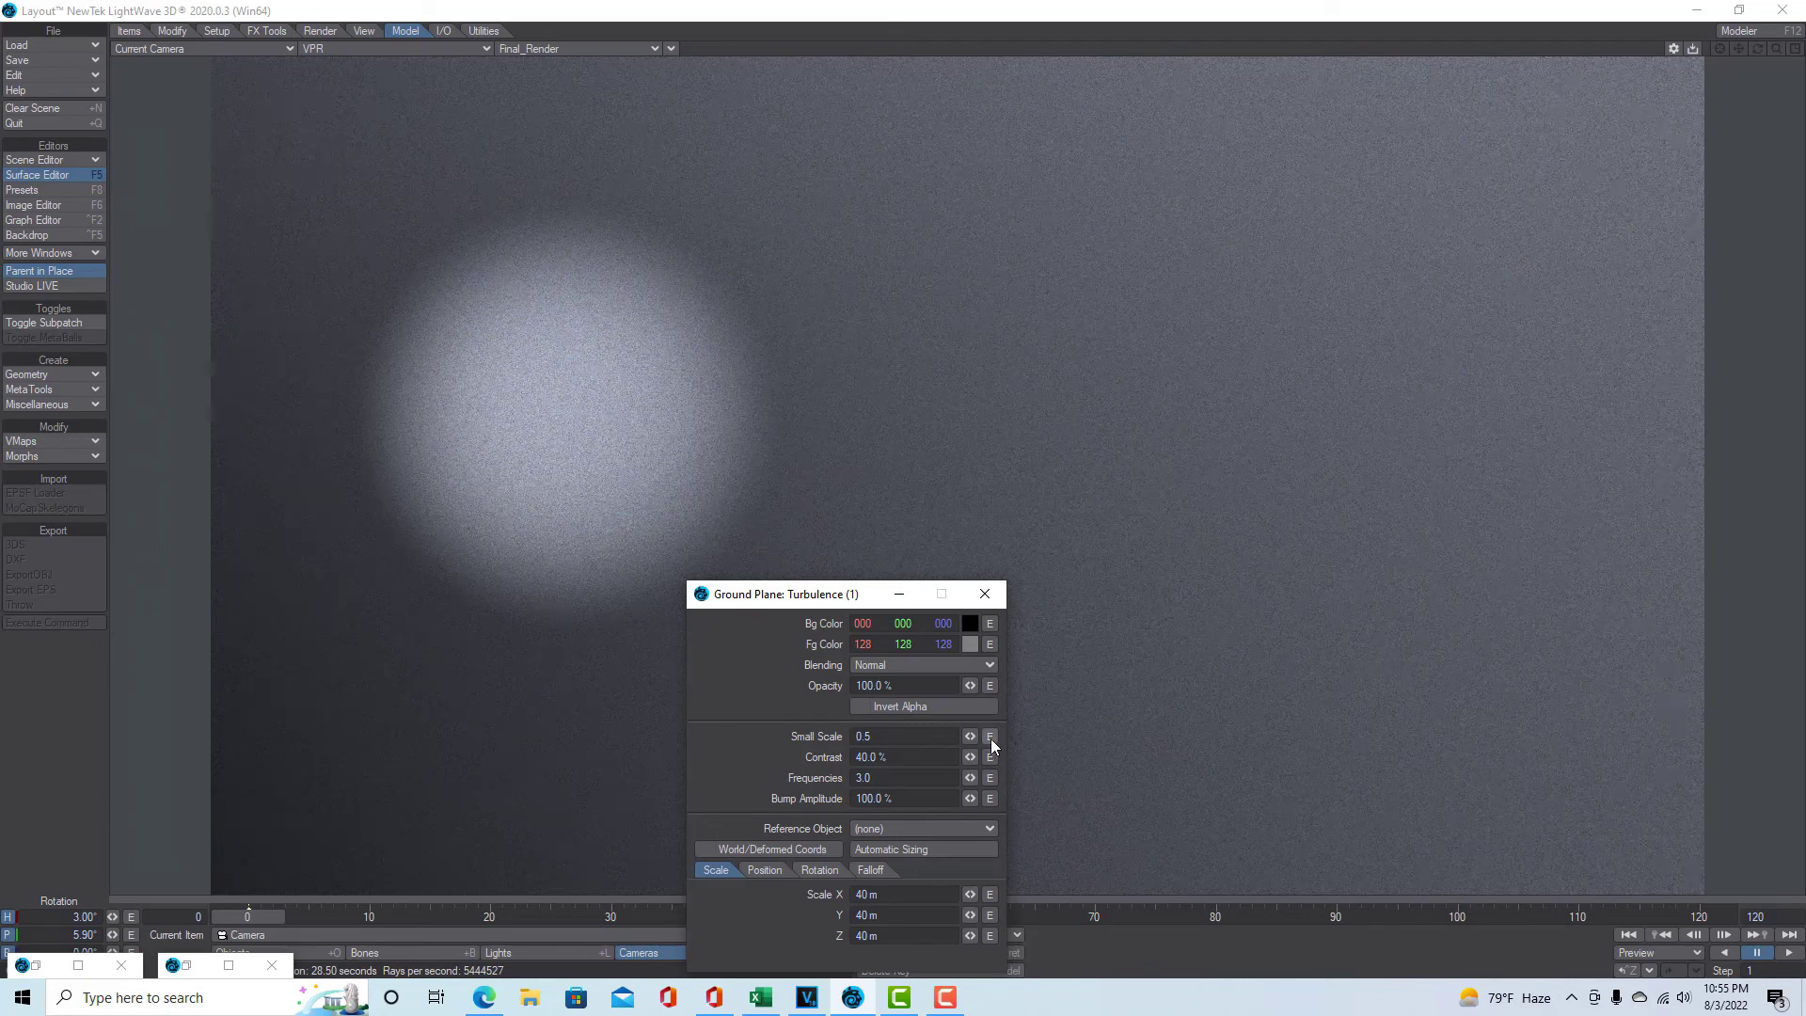
Set the Turbulence foreground color to dark blue (0, 31, 127) and close its settings.
{"action": "left_click", "coordinate": [972, 644]}
{"action": "left_click", "coordinate": [998, 896]}
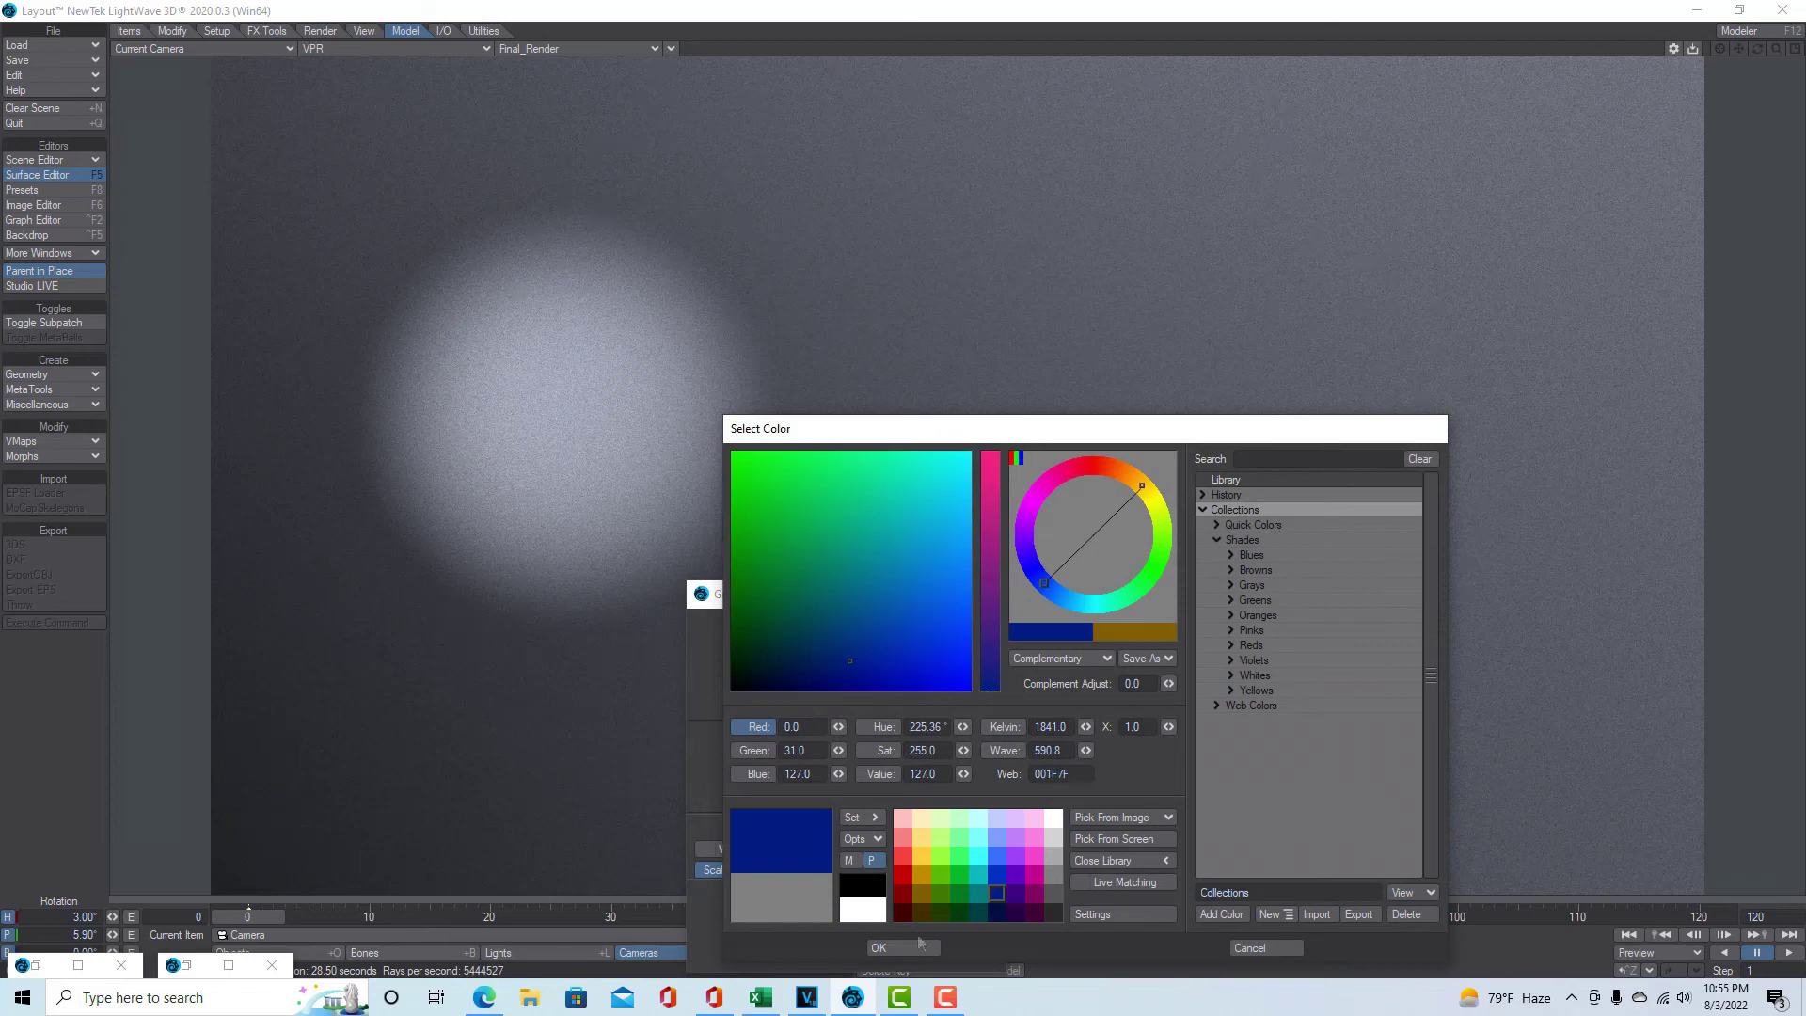
{"action": "left_click", "coordinate": [905, 948]}
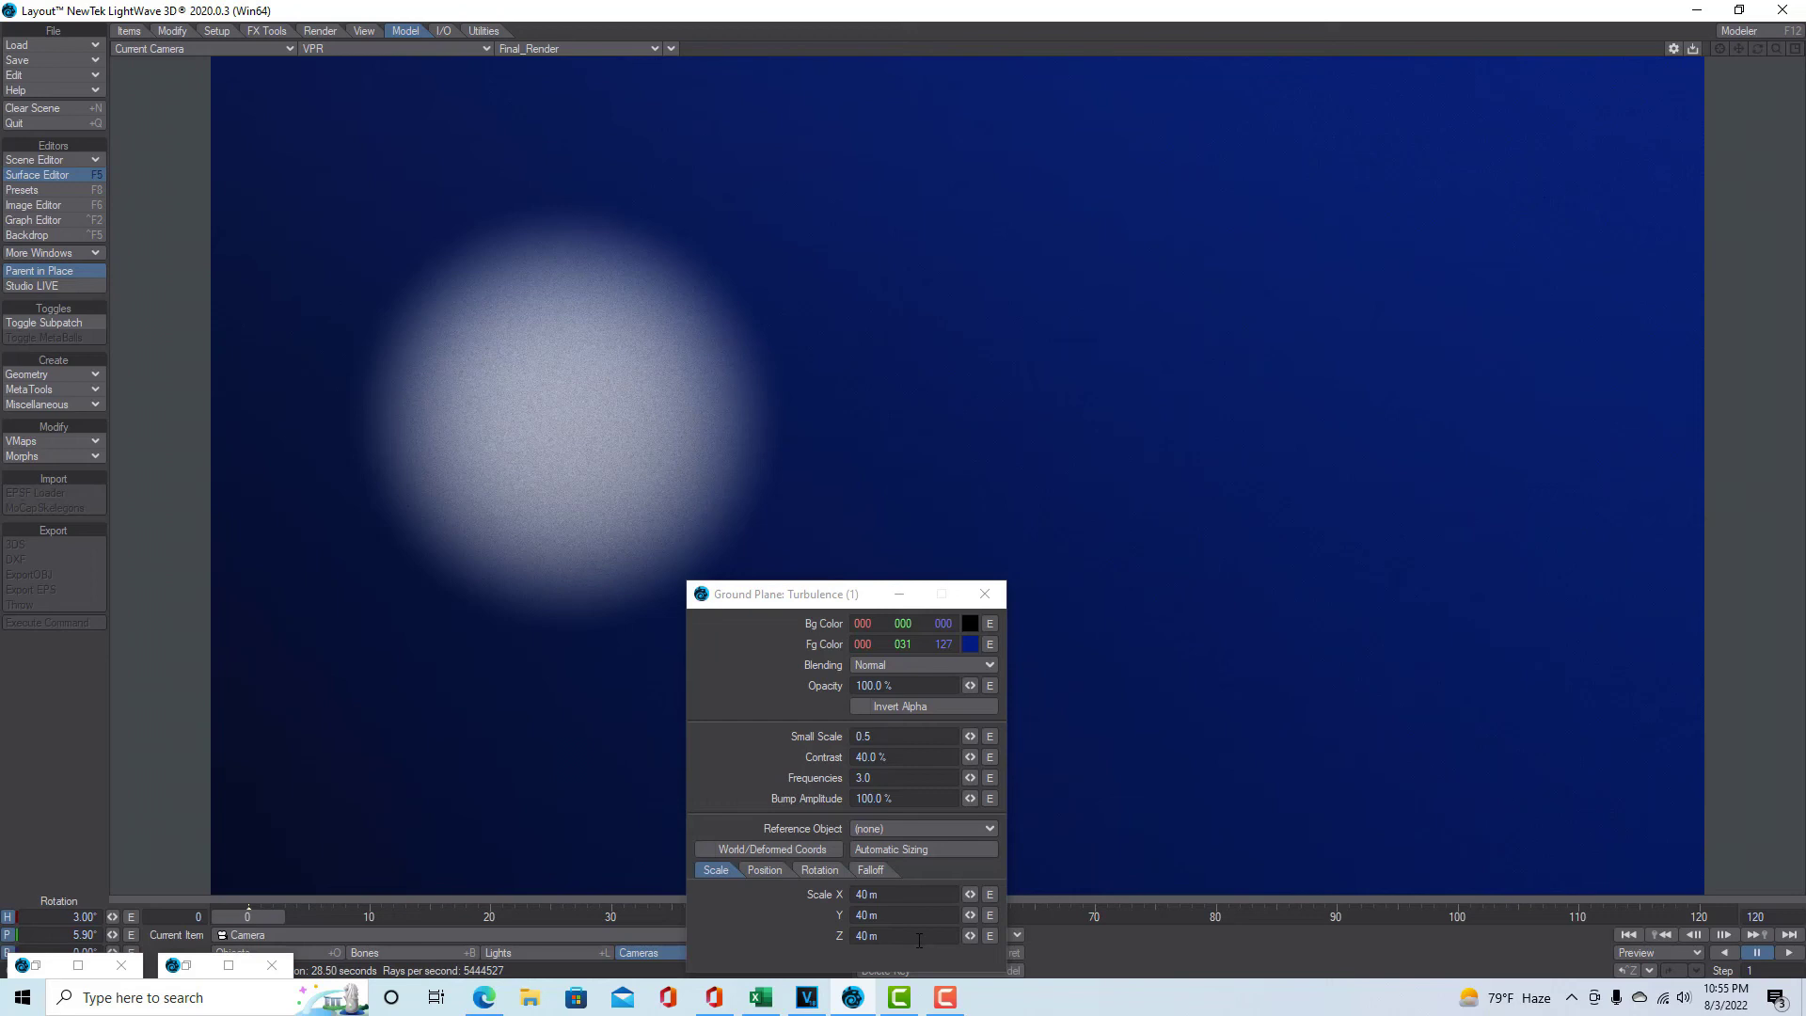
{"action": "left_click", "coordinate": [985, 593]}
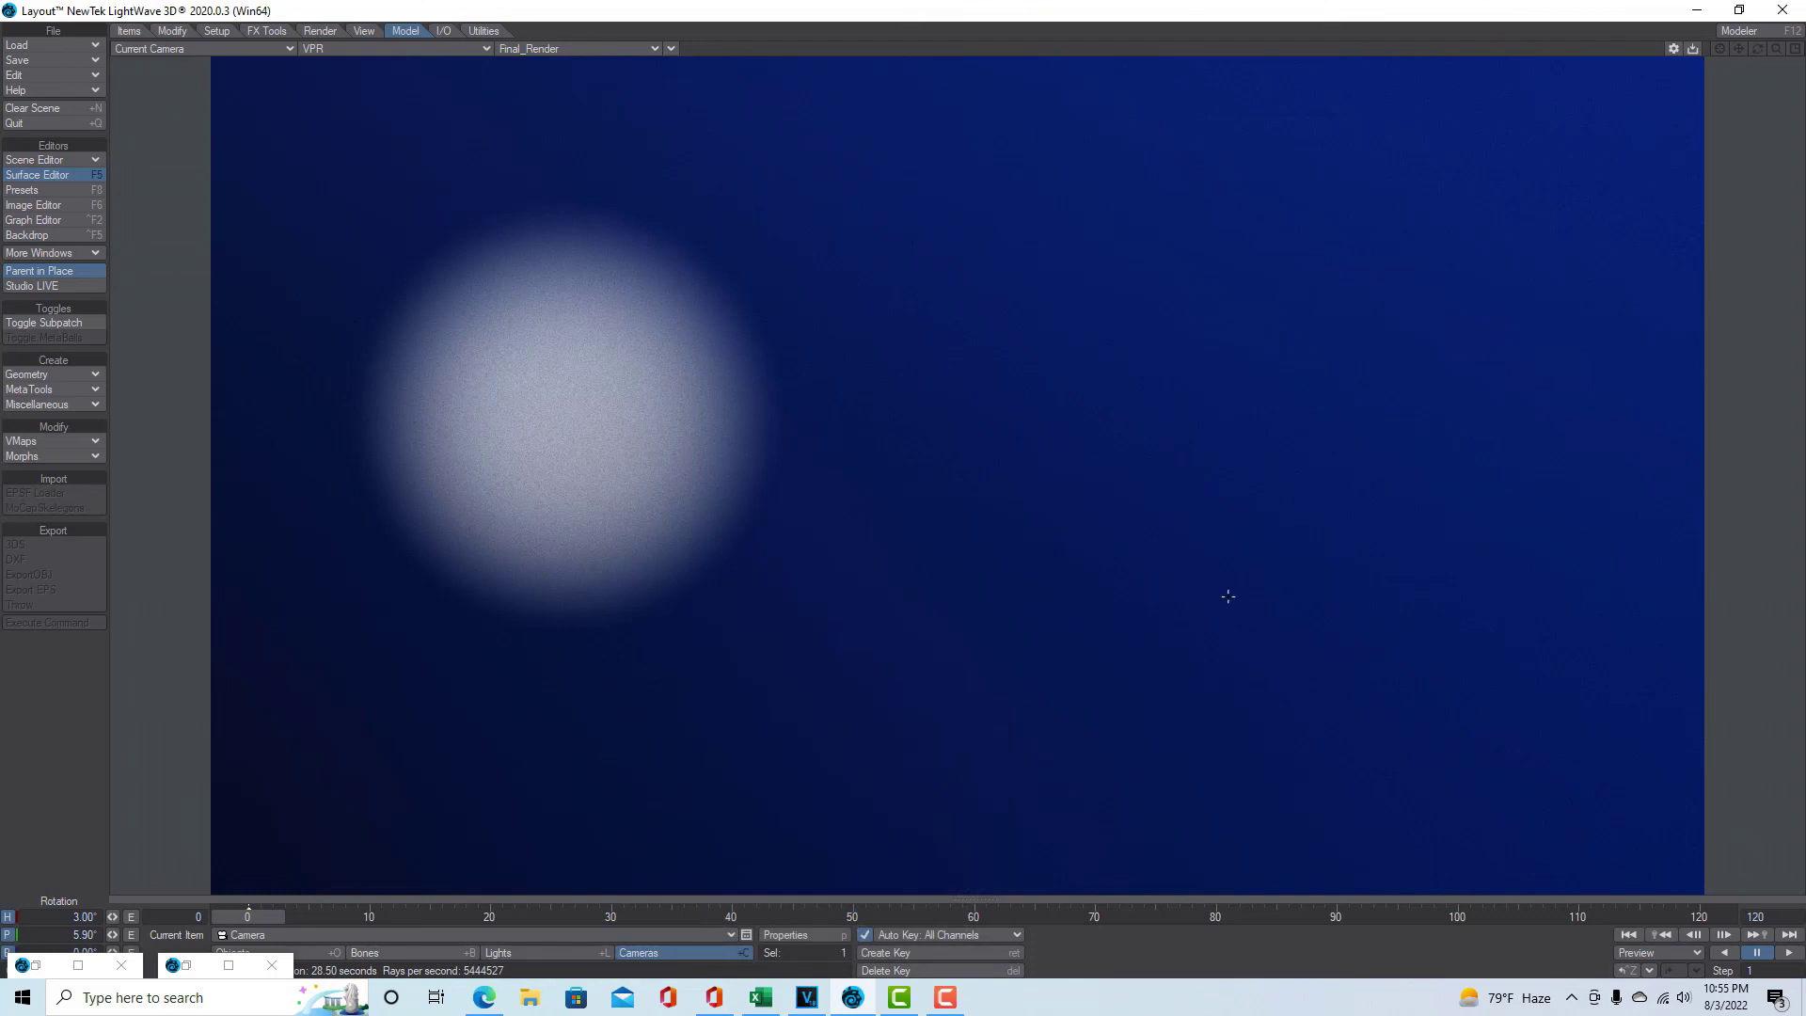